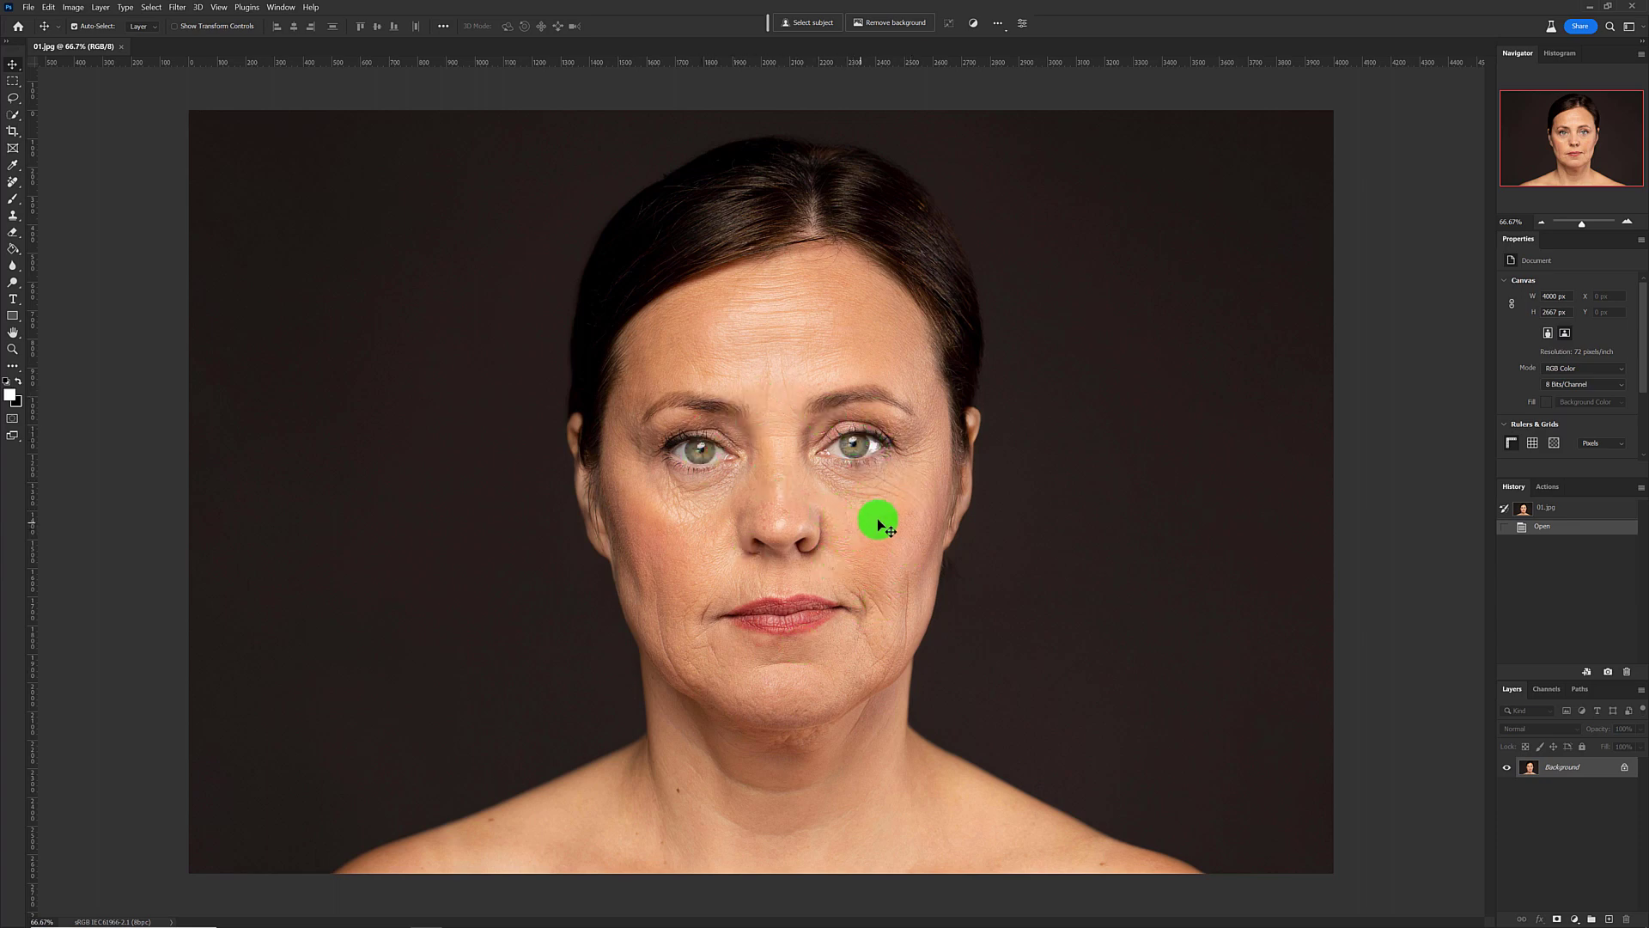
Add an Alpha 1 channel and fill it with solid grey 666666 (40% brightness)
left_click(1546, 690)
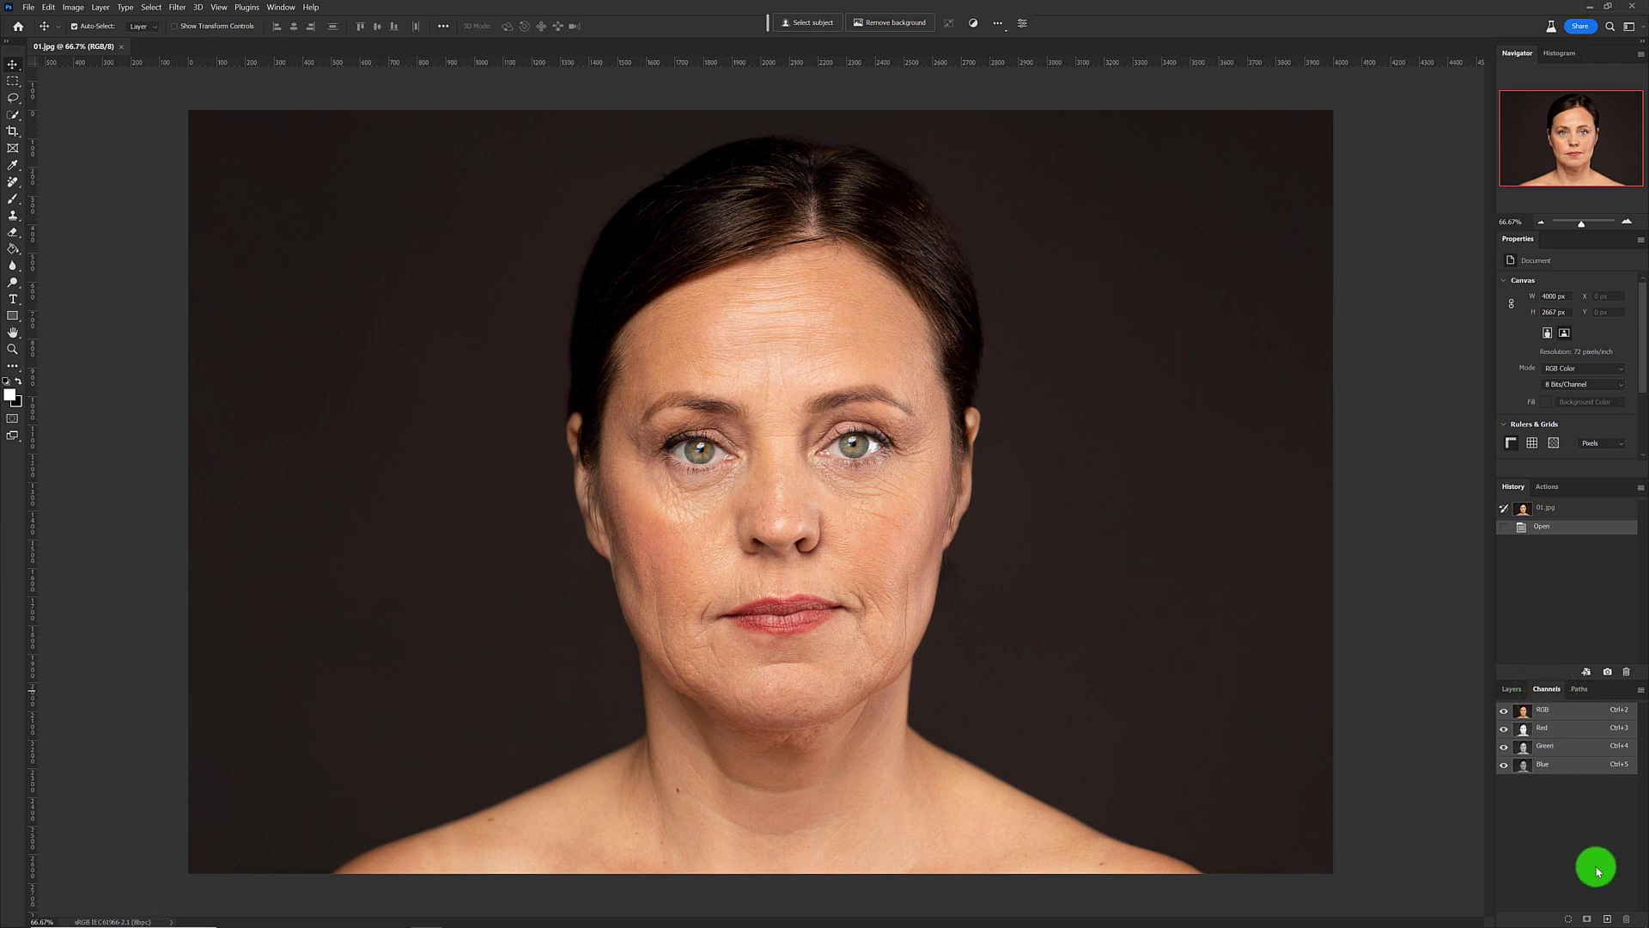
left_click(1607, 918)
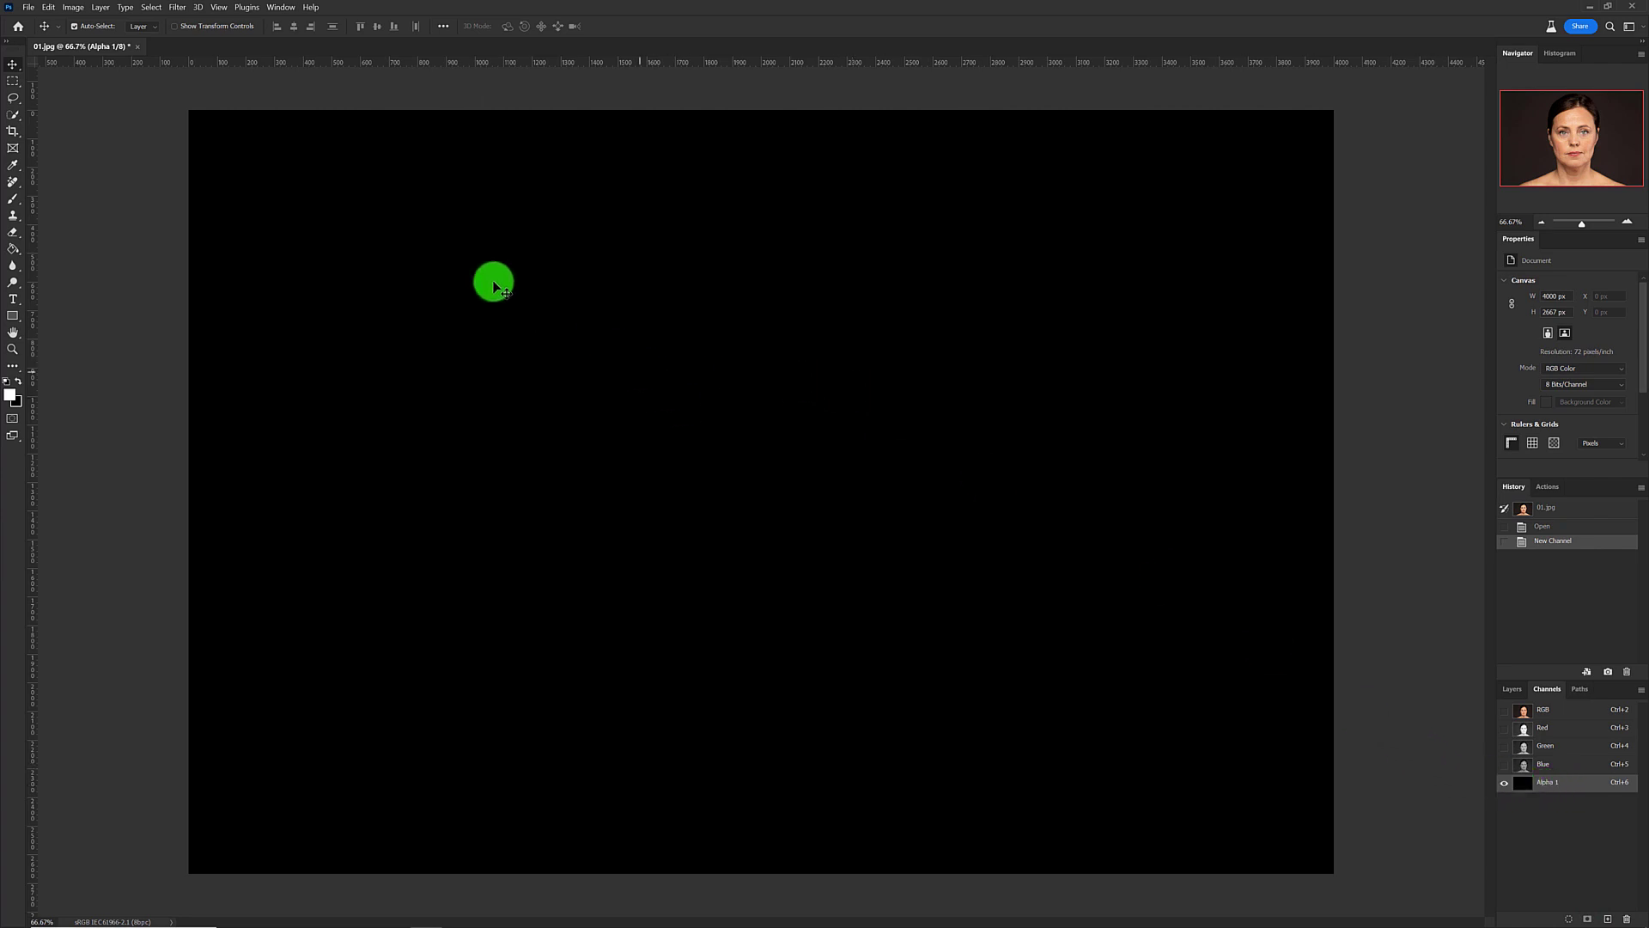
left_click(46, 9)
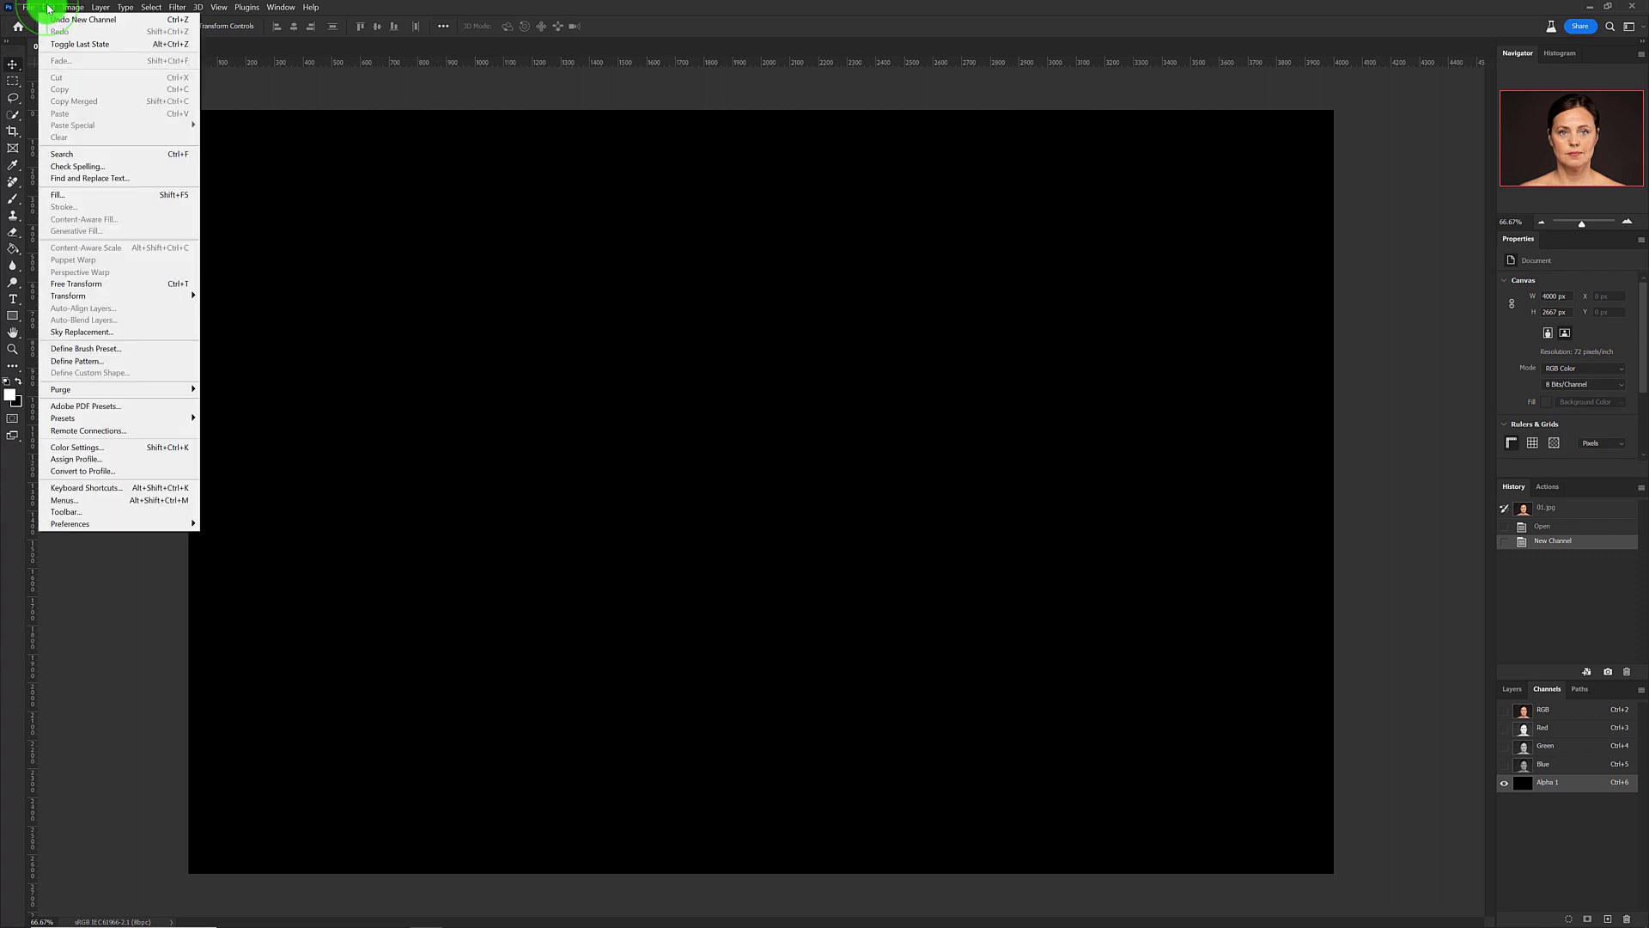
left_click(100, 194)
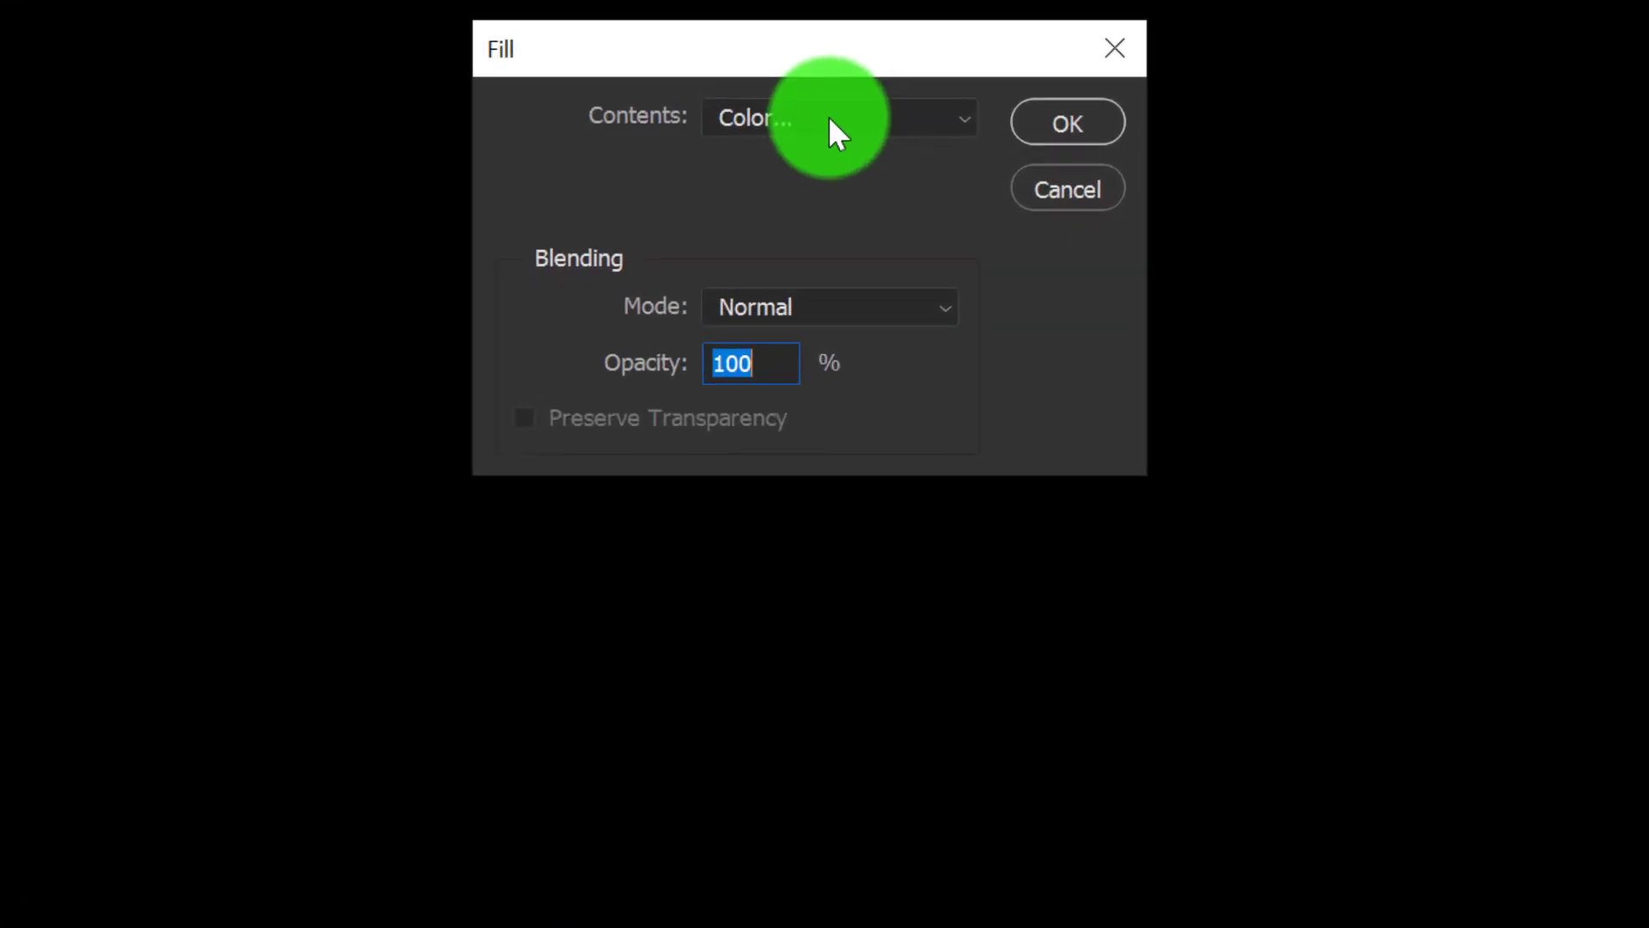
left_click(854, 117)
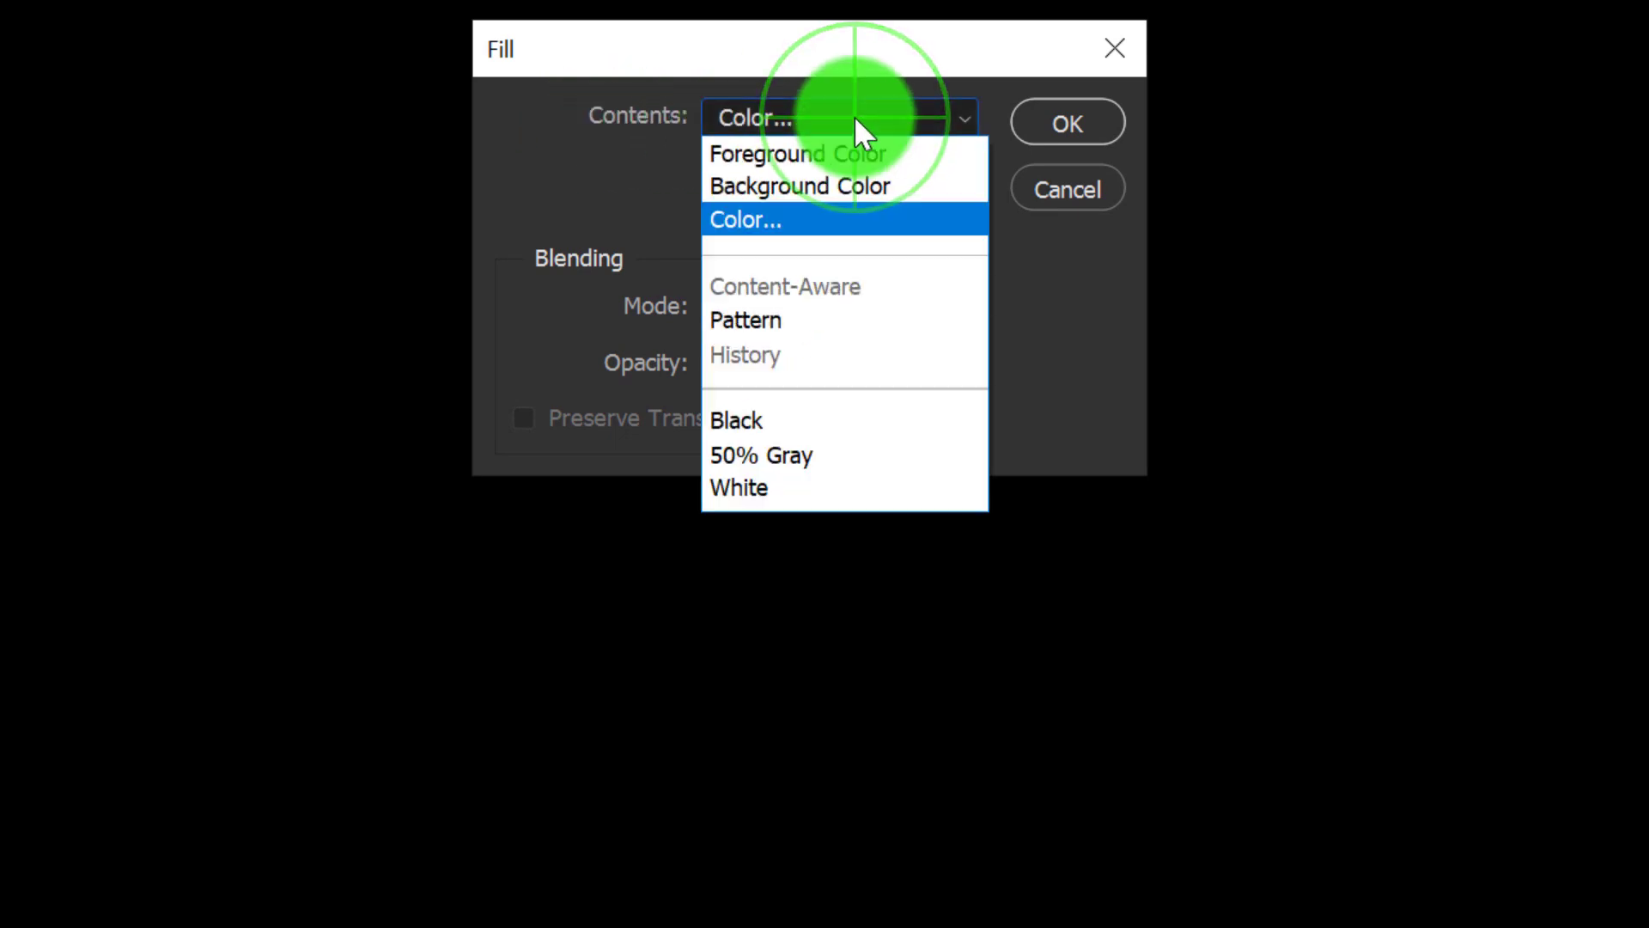
left_click(822, 221)
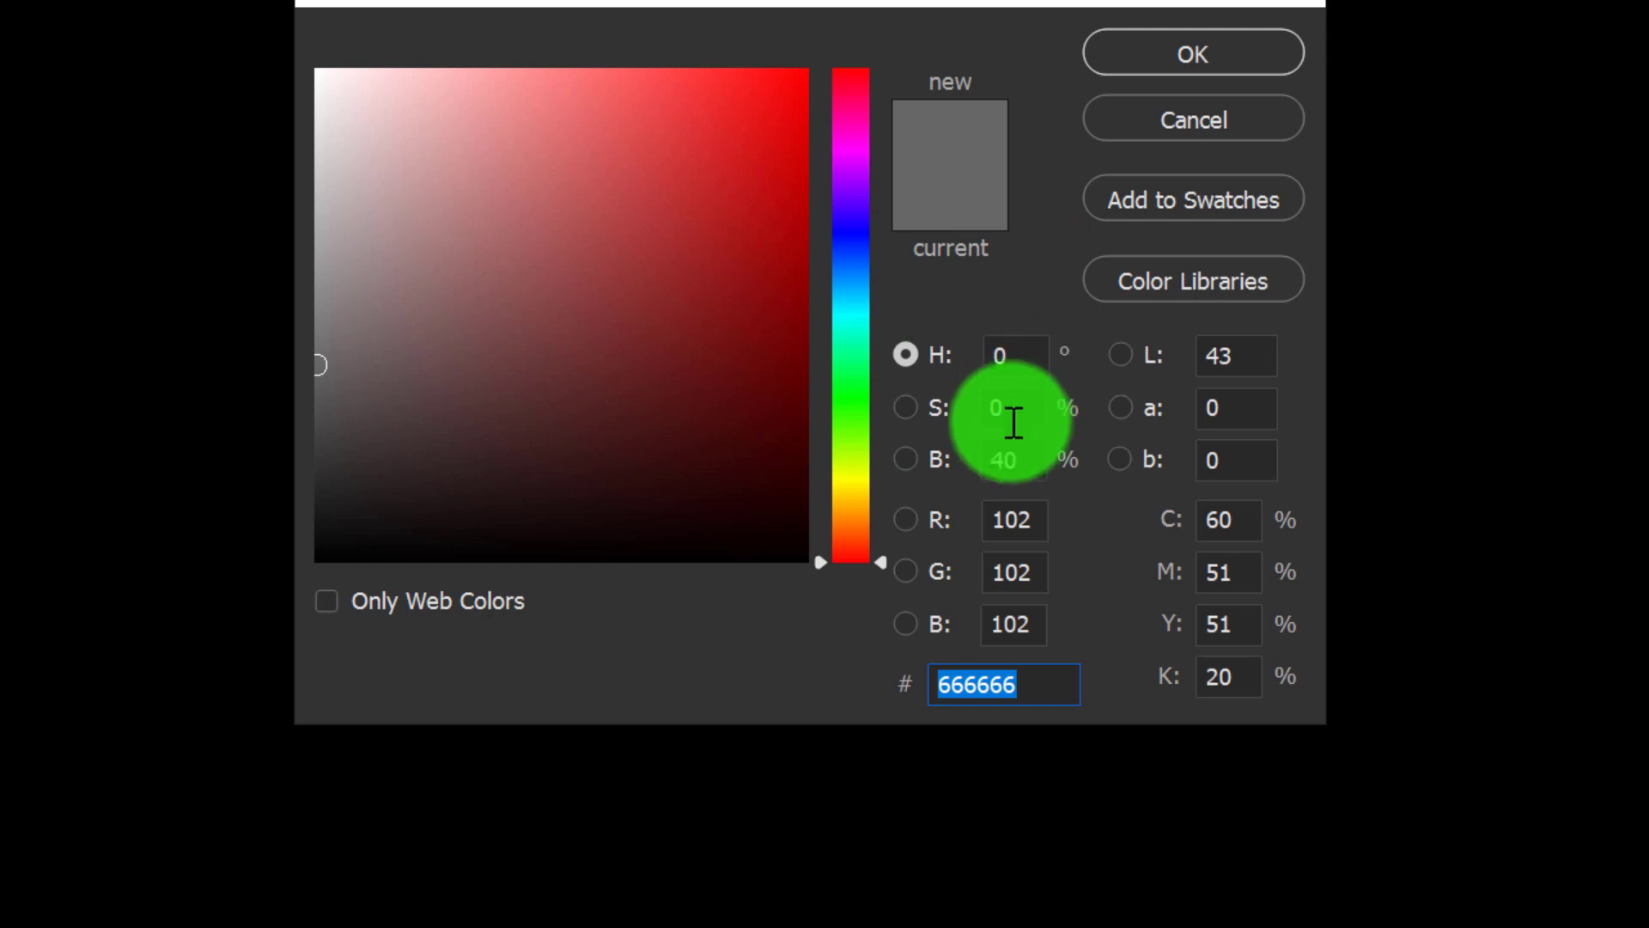
left_click(1014, 468)
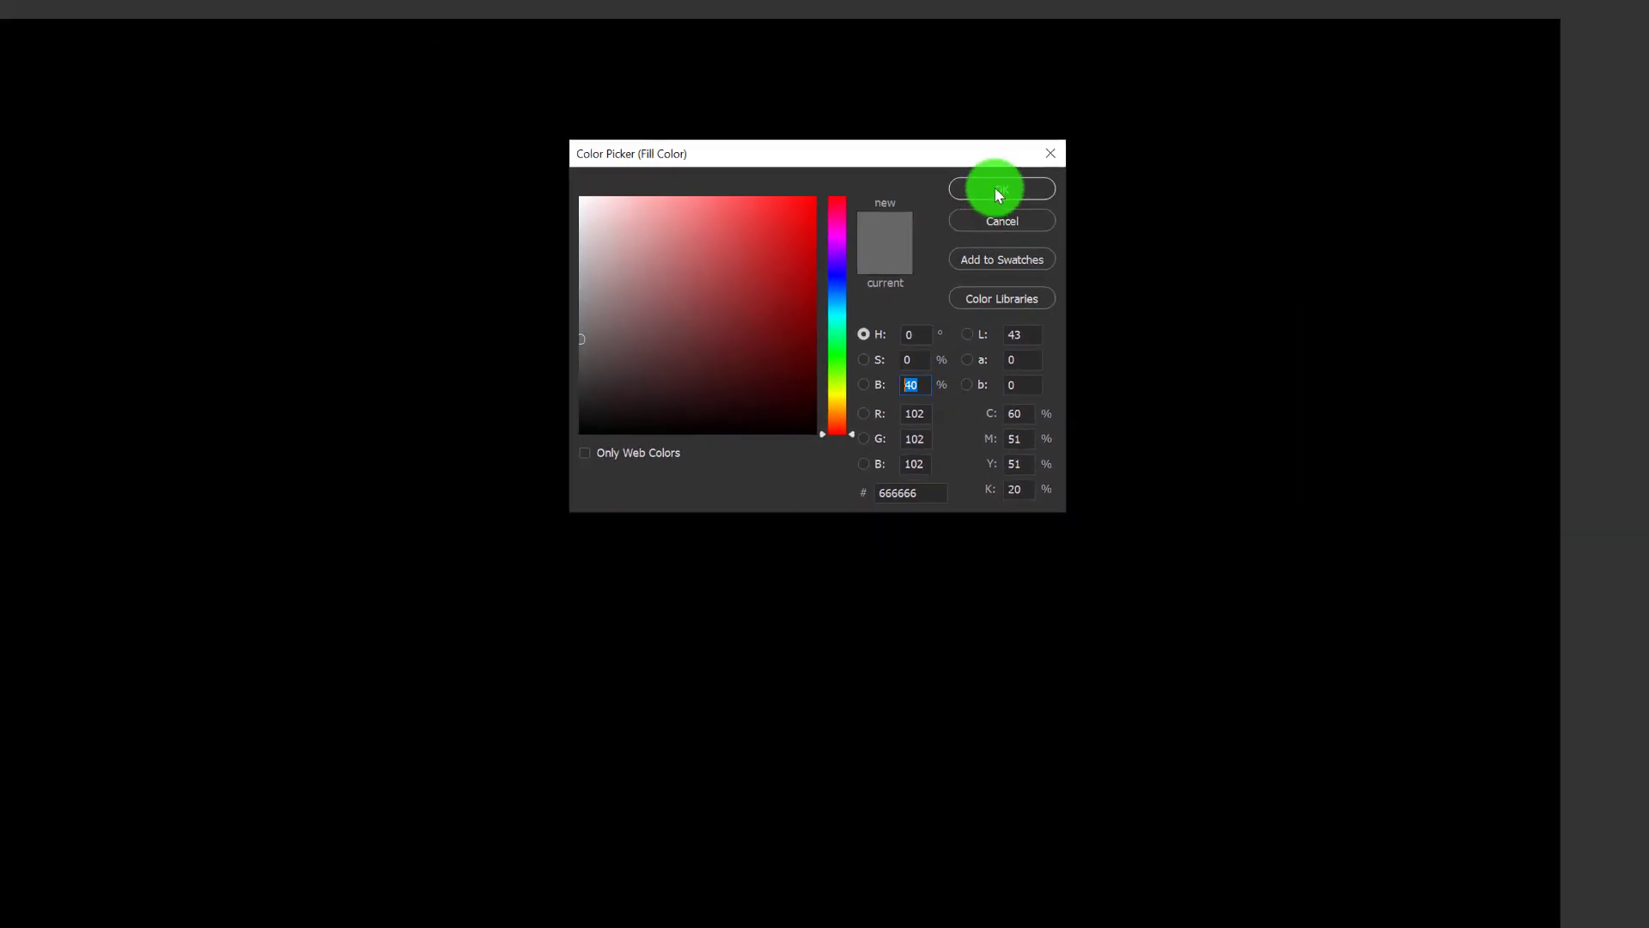
left_click(939, 225)
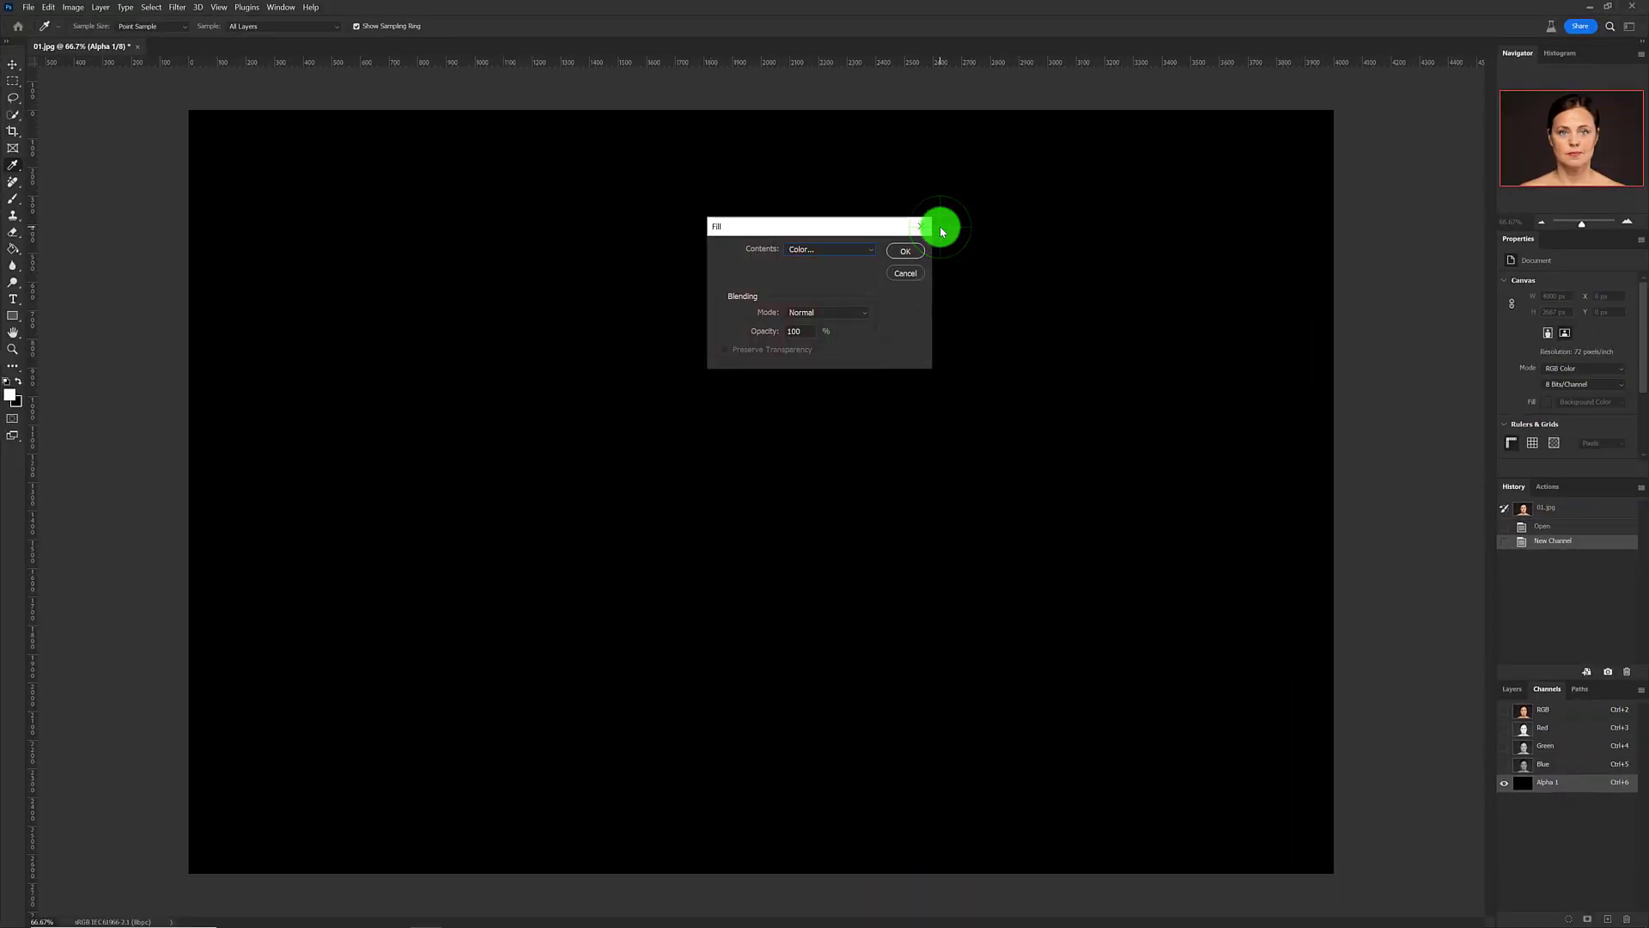
left_click(905, 251)
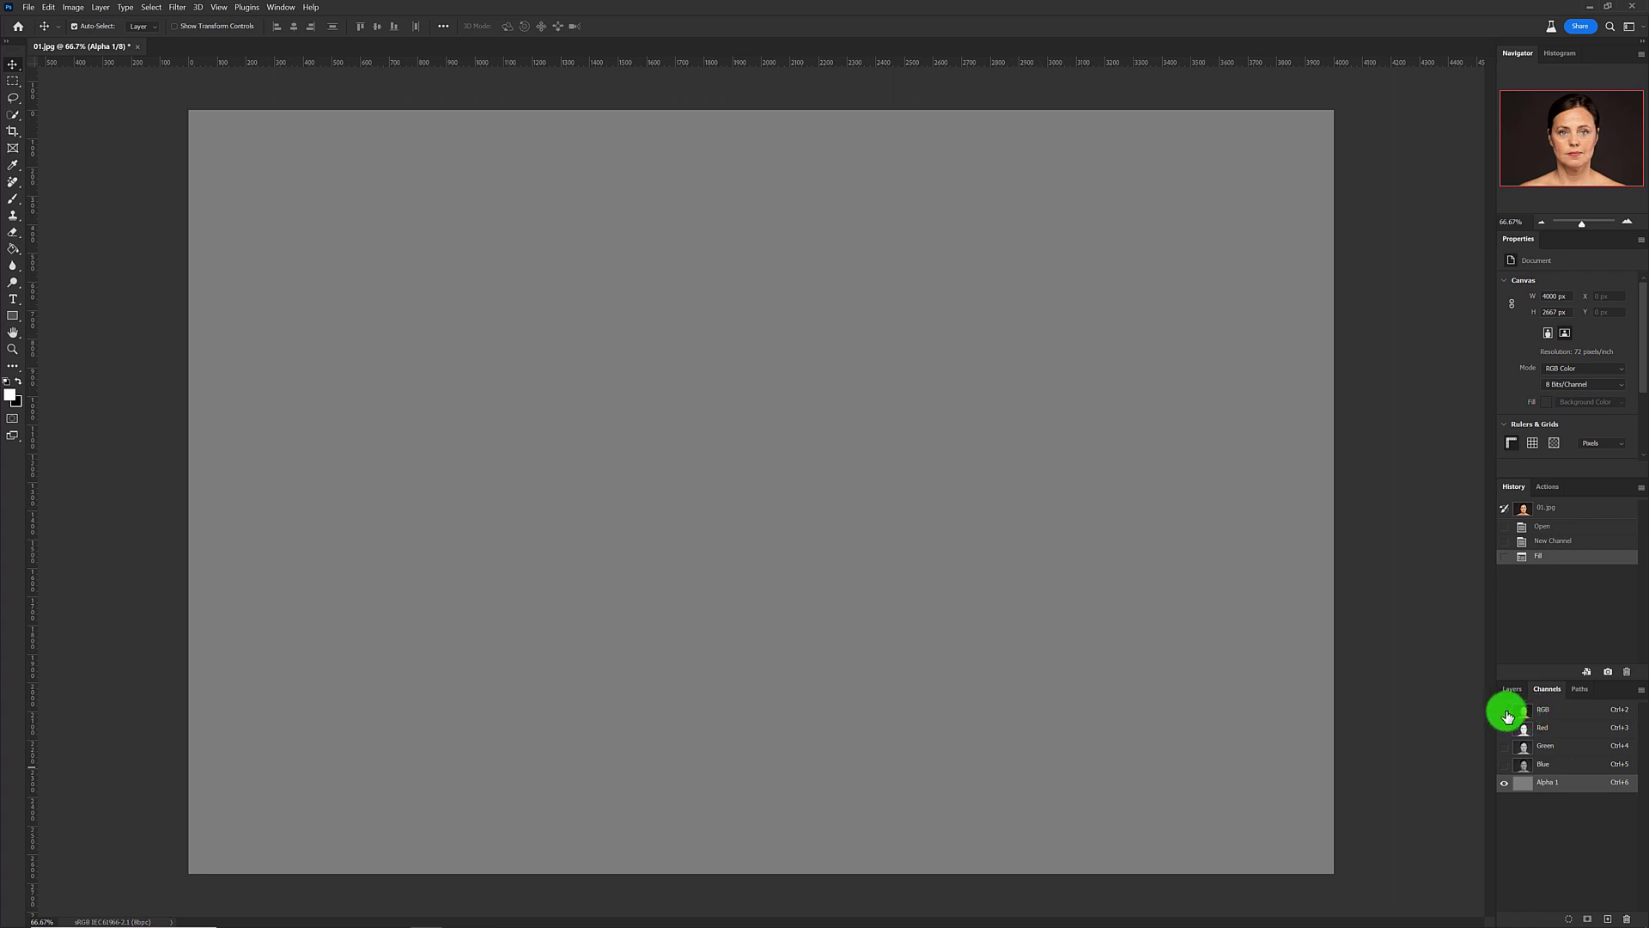
Show the RGB portrait under the Alpha 1 overlay, select the Brush tool, and zoom into the face
left_click(1505, 711)
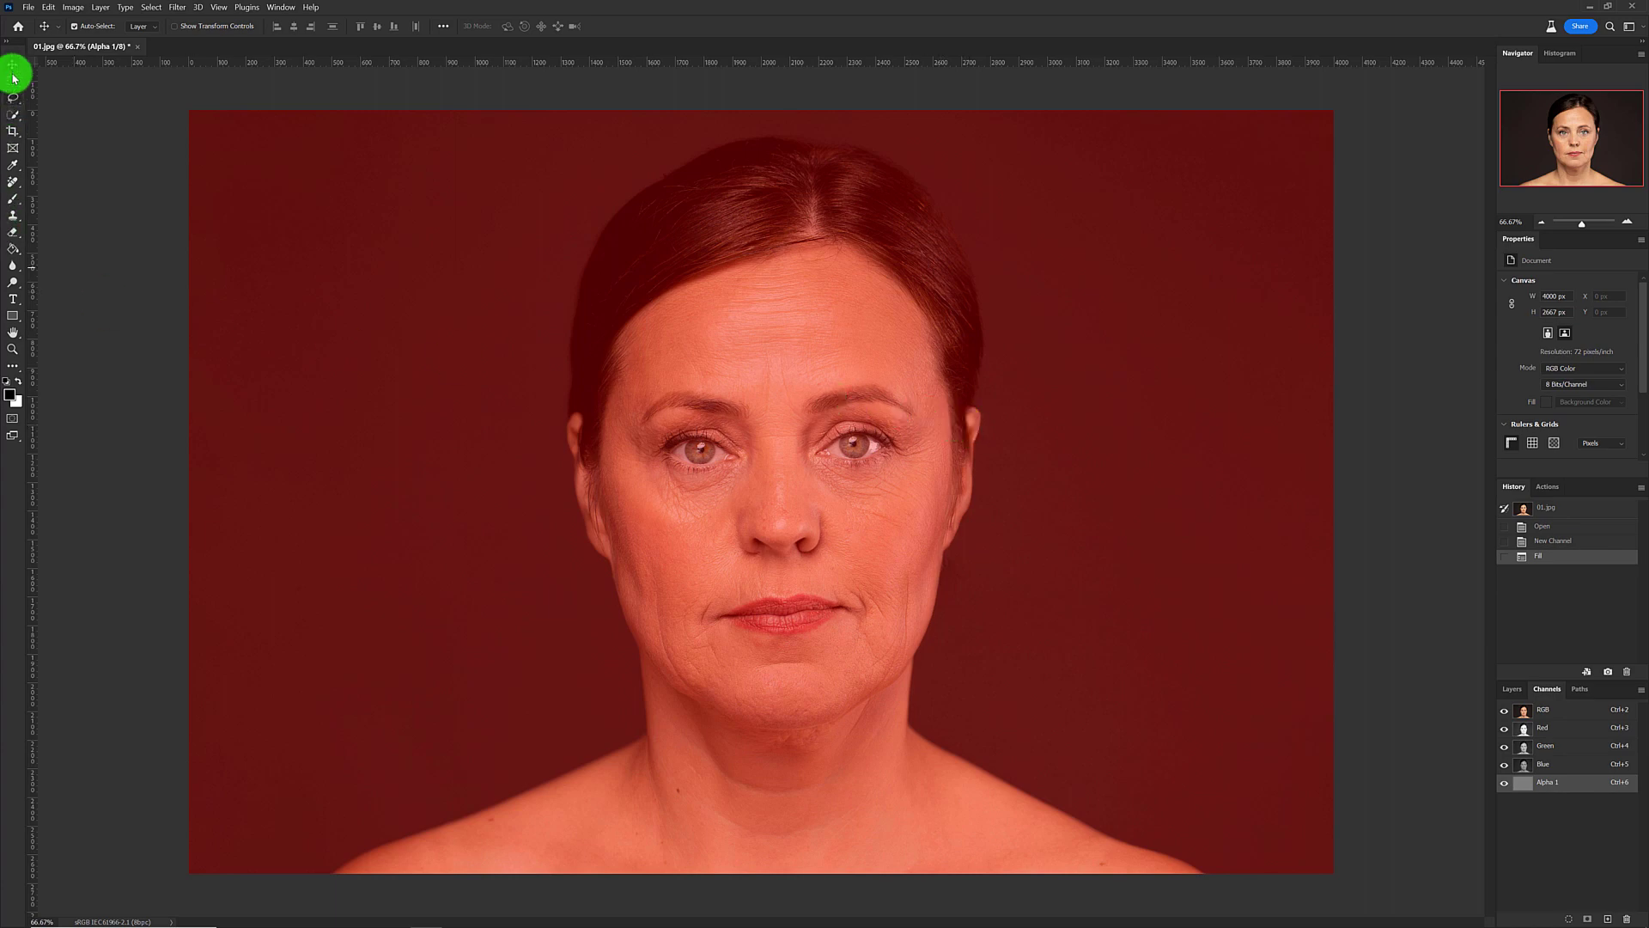
left_click(15, 203)
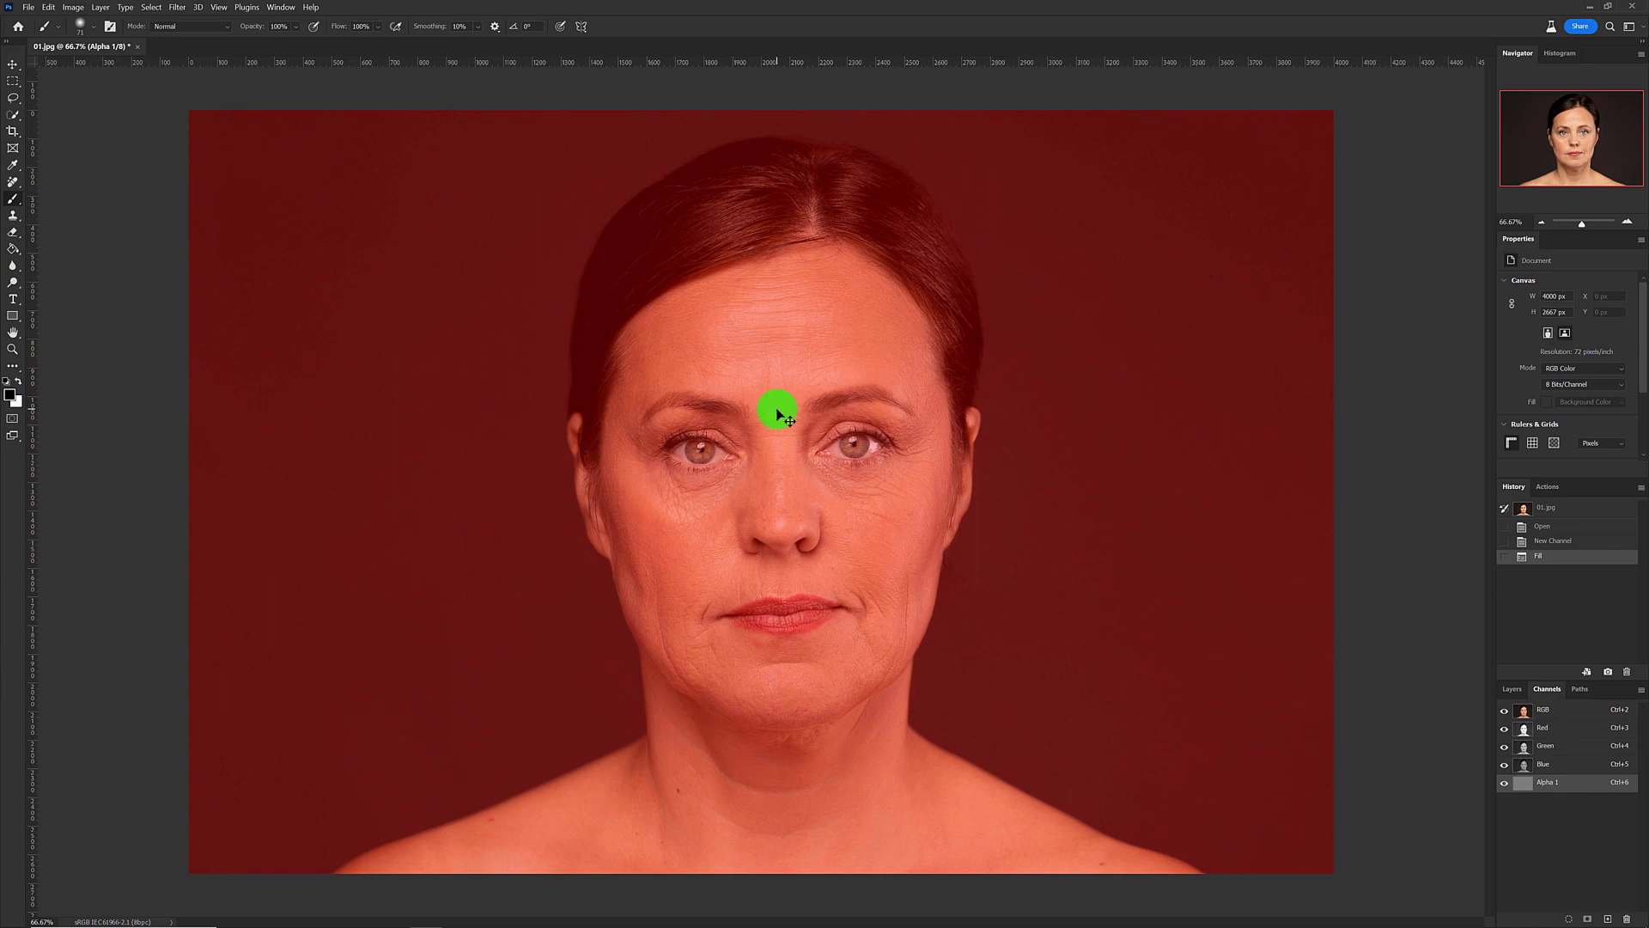
scroll(777, 409, "up", 3)
scroll(780, 404, "up", 2)
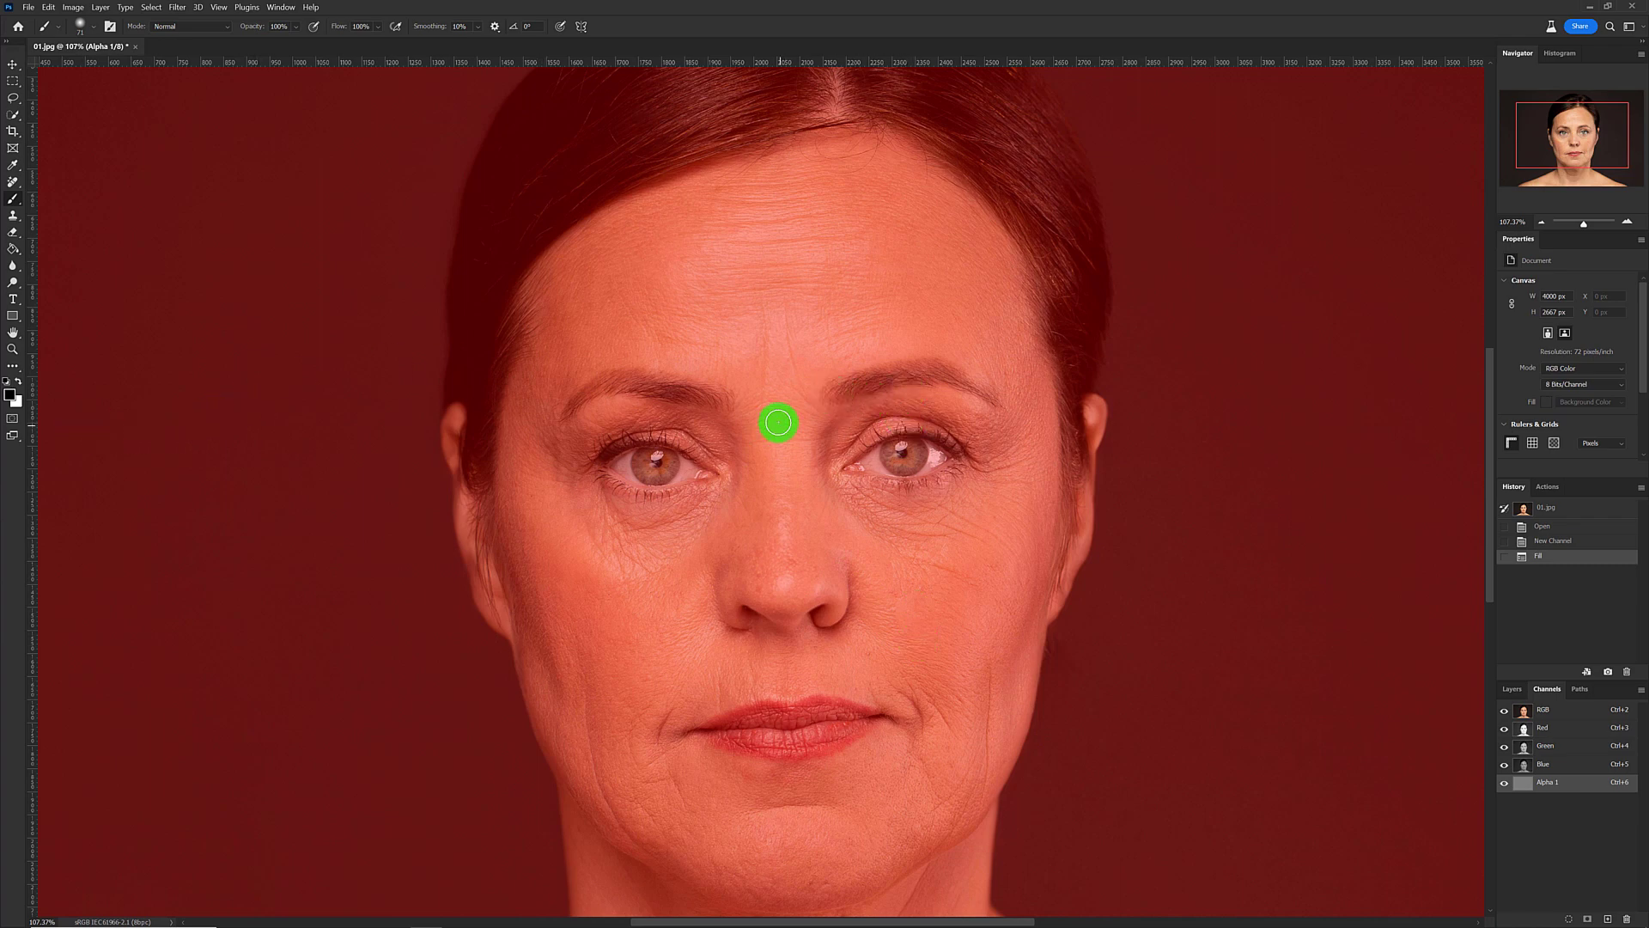
Paint the mask over both eyebrows and the left lower eyelid, resizing the brush
mouse_move(838, 402)
left_mouse_down()
mouse_move(913, 372)
mouse_move(890, 375)
mouse_move(993, 395)
left_mouse_up()
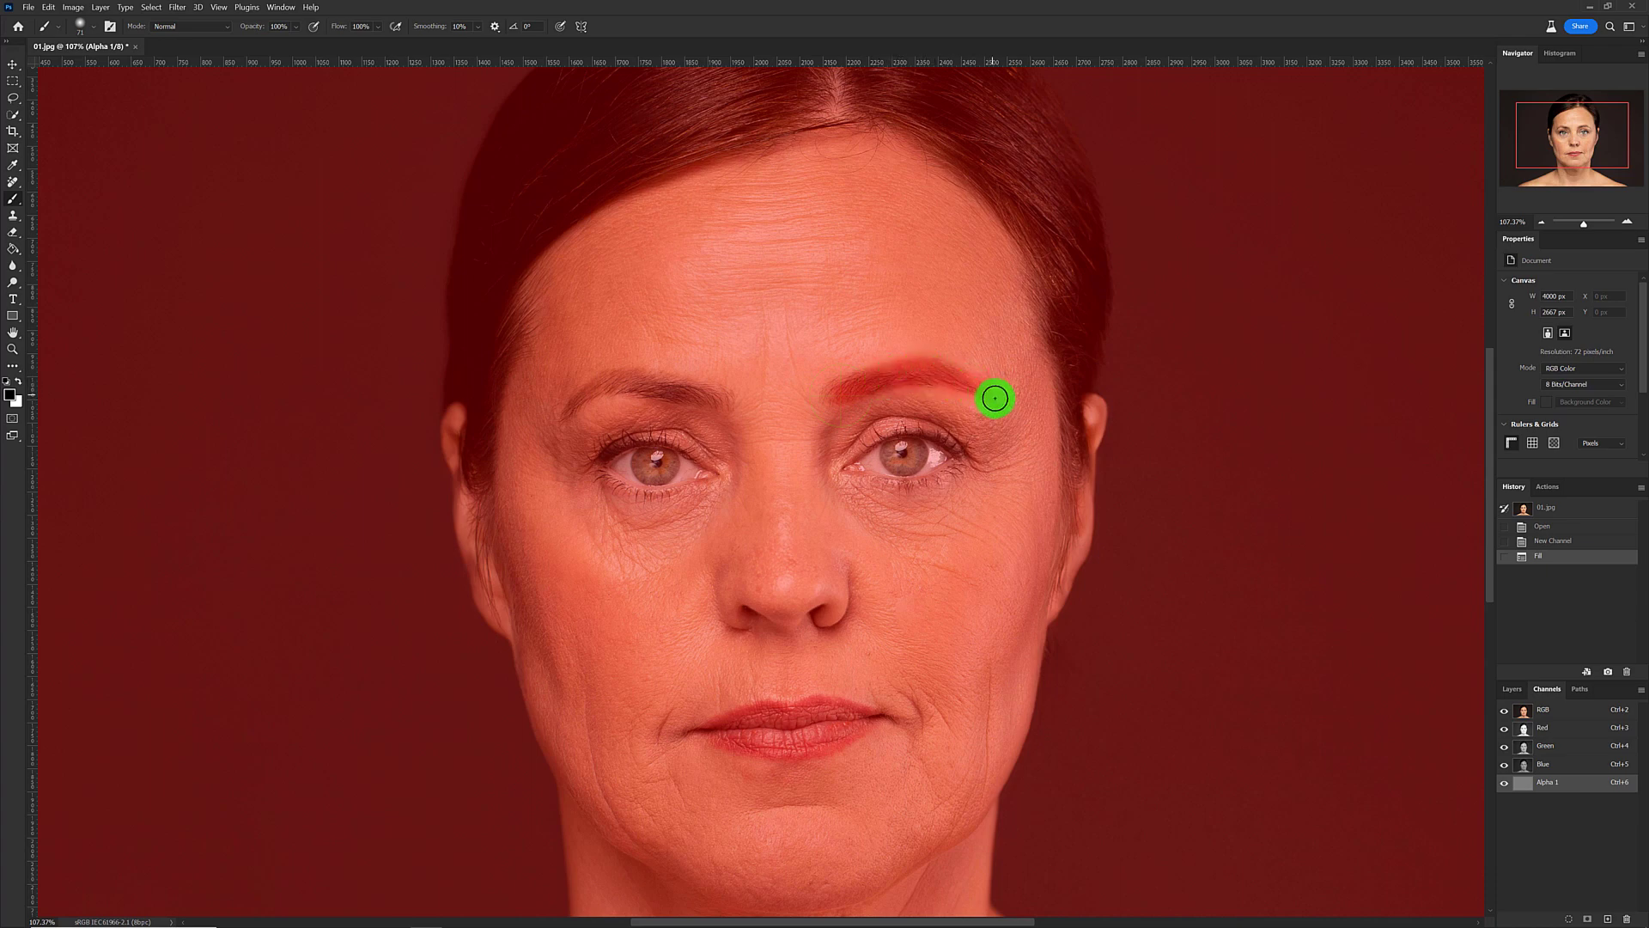
mouse_move(636, 389)
left_mouse_down()
mouse_move(571, 412)
mouse_move(611, 383)
left_mouse_up()
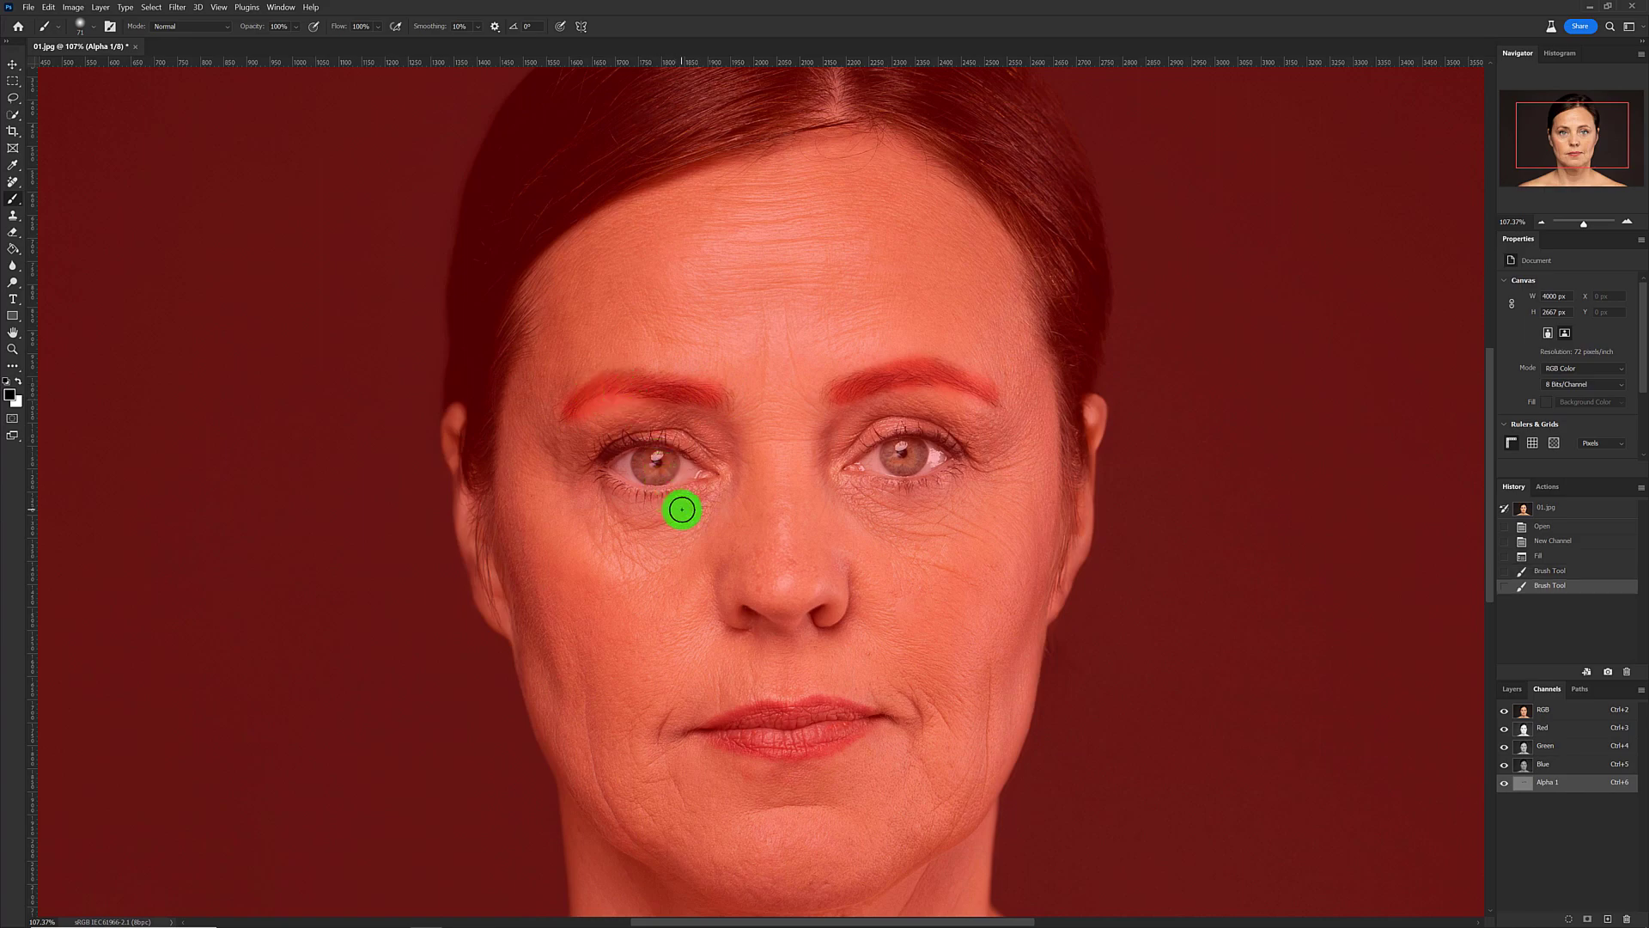
scroll(681, 507, "up", 2)
scroll(681, 508, "up", 3)
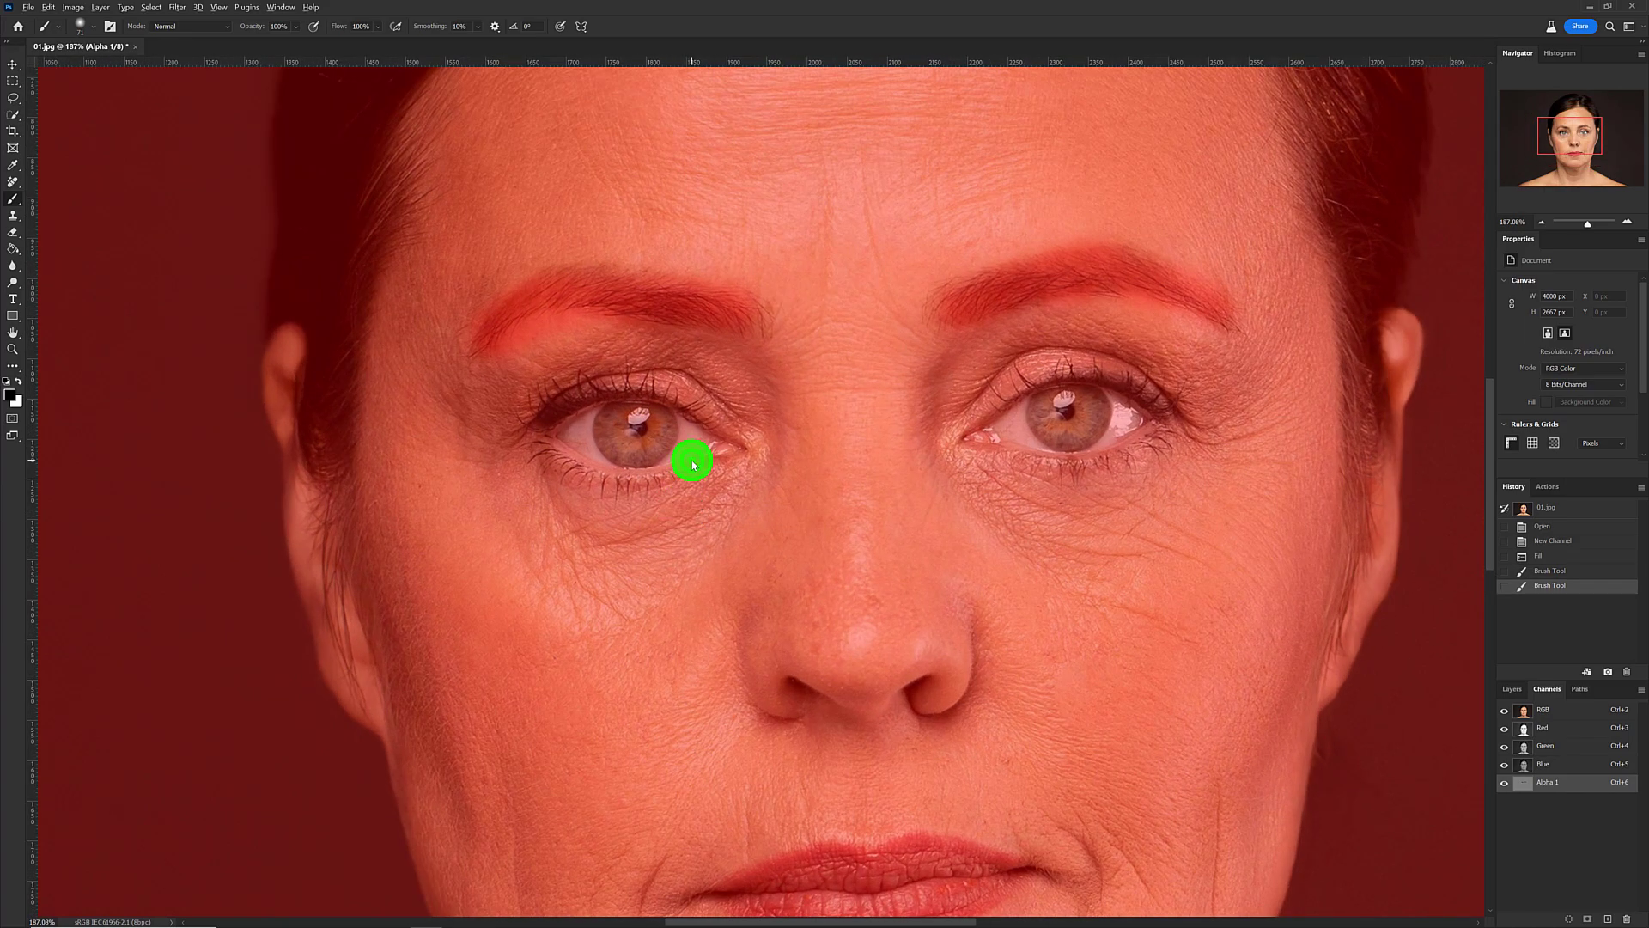
right_click(685, 464, "alt")
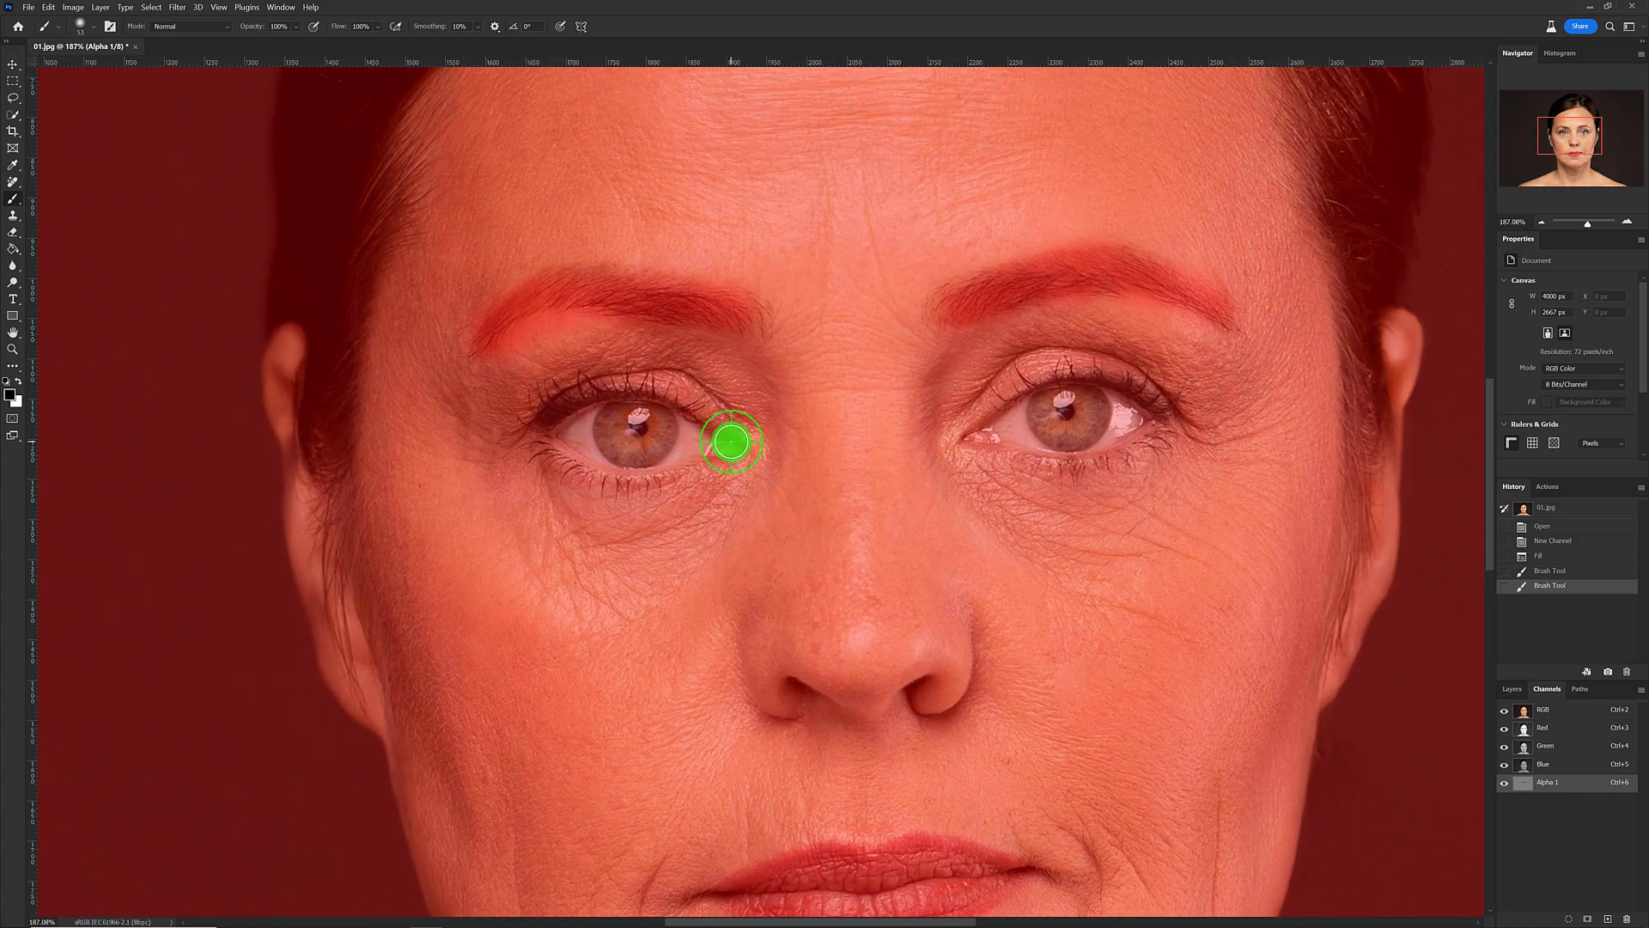
mouse_move(731, 442)
left_mouse_down()
mouse_move(628, 478)
mouse_move(551, 398)
mouse_move(623, 387)
mouse_move(722, 435)
mouse_move(633, 424)
mouse_move(736, 450)
mouse_move(589, 429)
mouse_move(699, 442)
mouse_move(626, 434)
left_mouse_up()
Undo the left-eye stroke, then mask the right eye, nose tip and lips
key("ctrl+z")
key("ctrl+z")
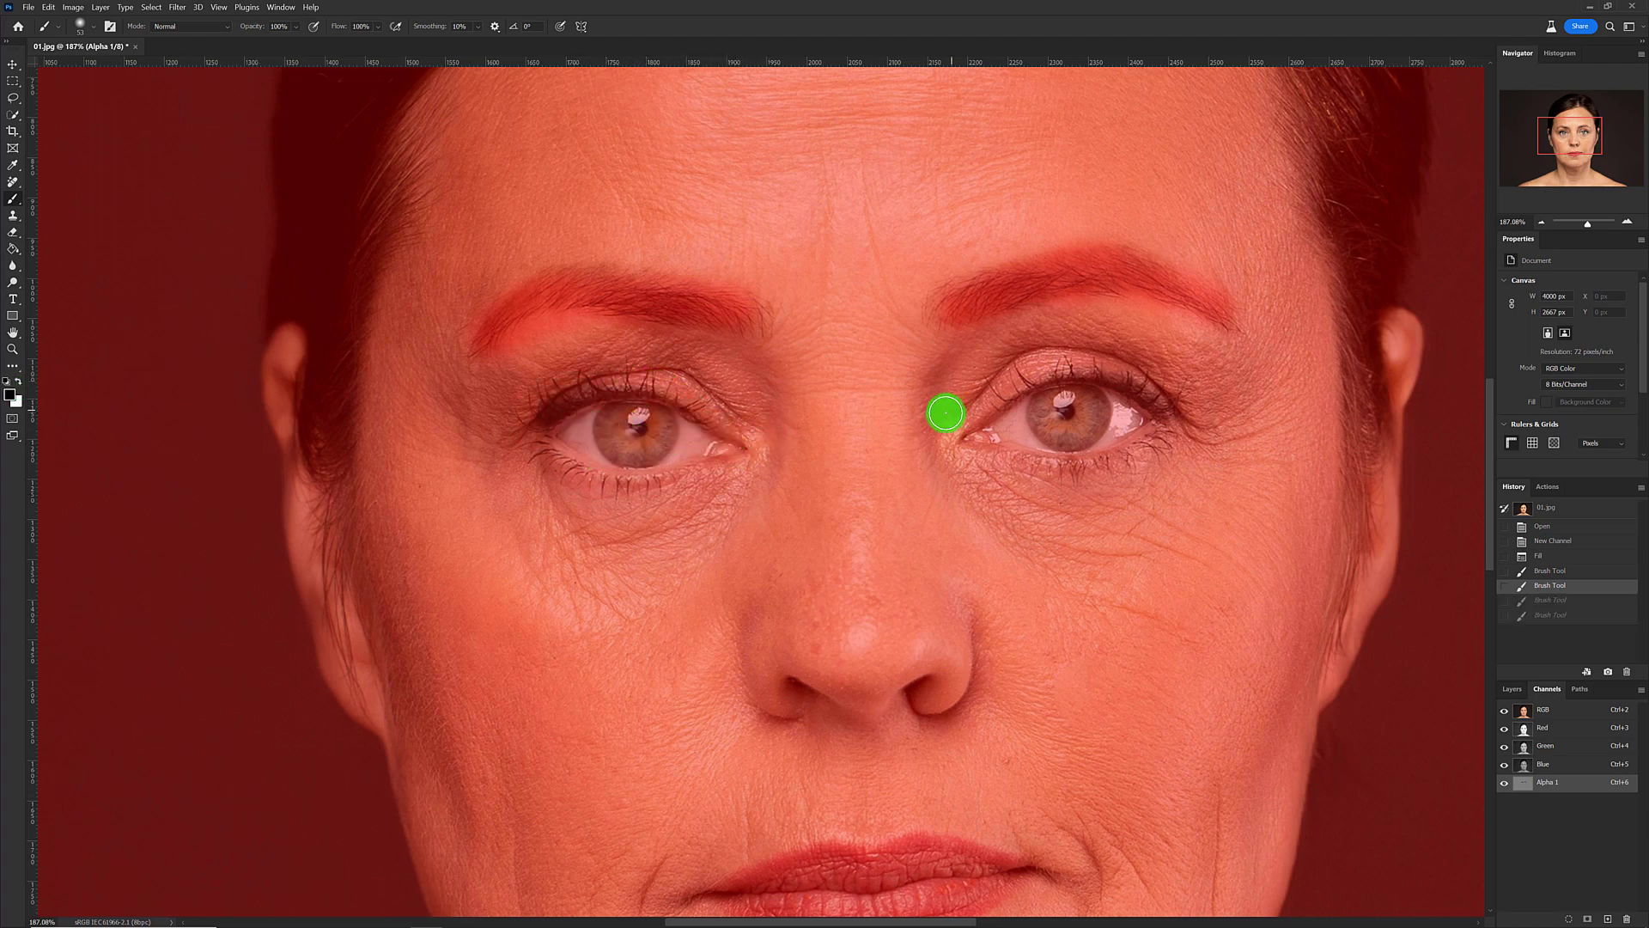
mouse_move(945, 413)
left_mouse_down()
mouse_move(1068, 378)
mouse_move(1170, 409)
mouse_move(1169, 429)
mouse_move(1064, 460)
mouse_move(976, 434)
mouse_move(1115, 412)
mouse_move(967, 416)
mouse_move(1131, 416)
mouse_move(1015, 436)
mouse_move(1056, 416)
left_mouse_up()
left_click_drag(869, 534, 811, 394)
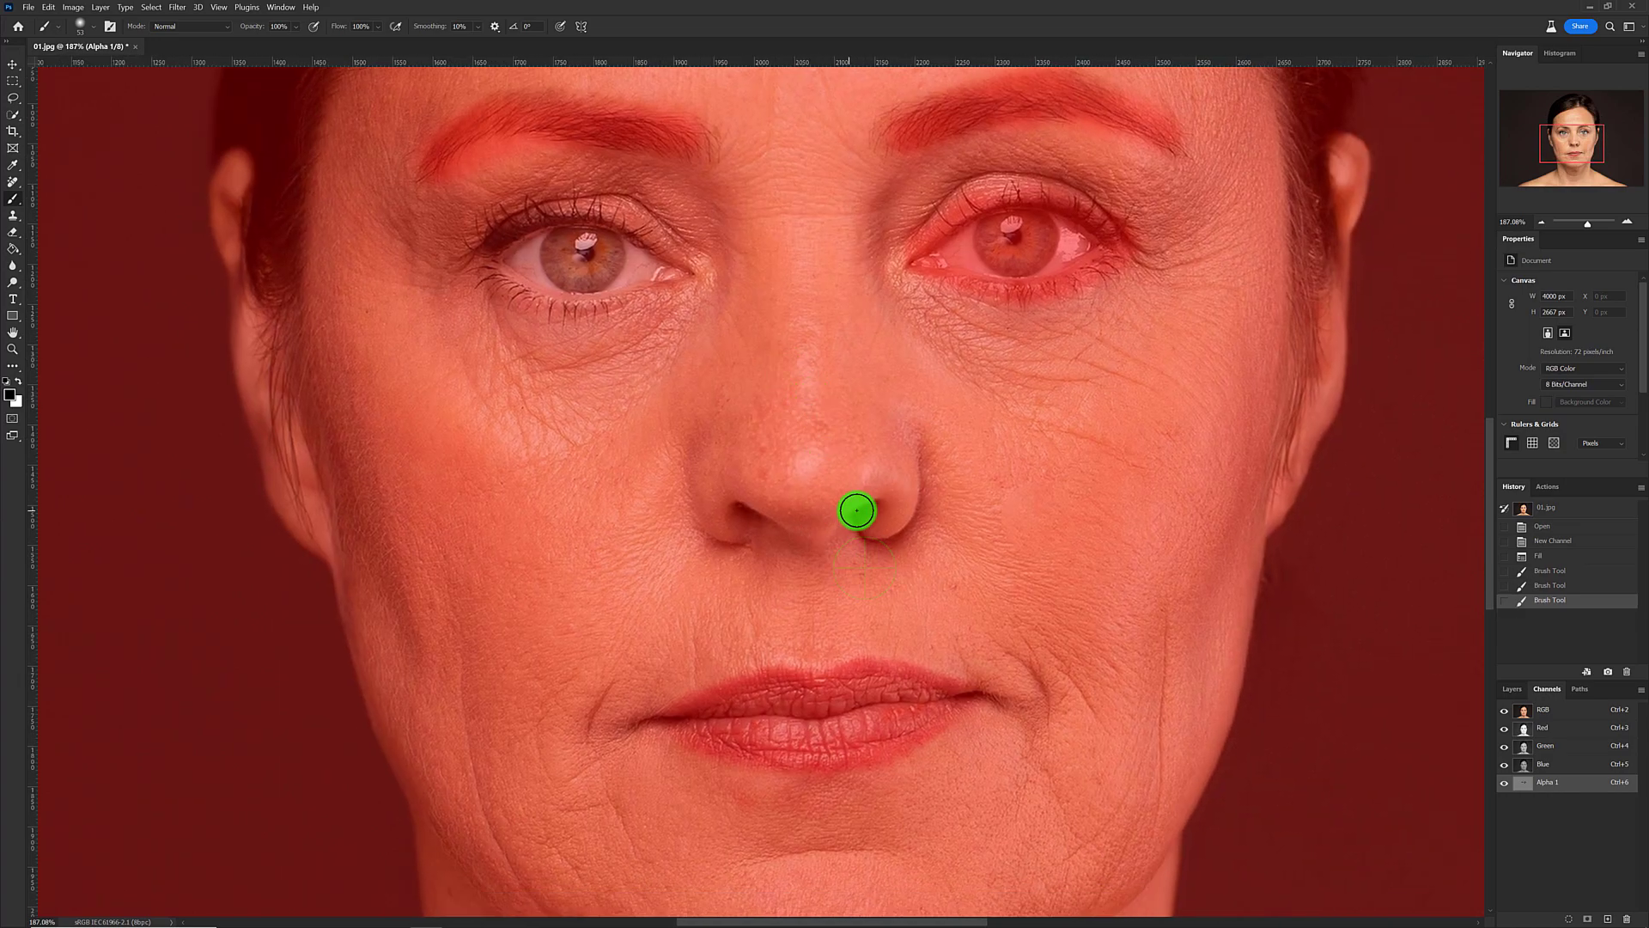
left_click(875, 508)
mouse_move(861, 530)
left_mouse_down()
mouse_move(895, 523)
mouse_move(861, 512)
mouse_move(825, 537)
mouse_move(729, 507)
mouse_move(736, 538)
mouse_move(694, 511)
mouse_move(902, 514)
mouse_move(872, 530)
left_mouse_up()
left_click_drag(851, 633, 779, 429)
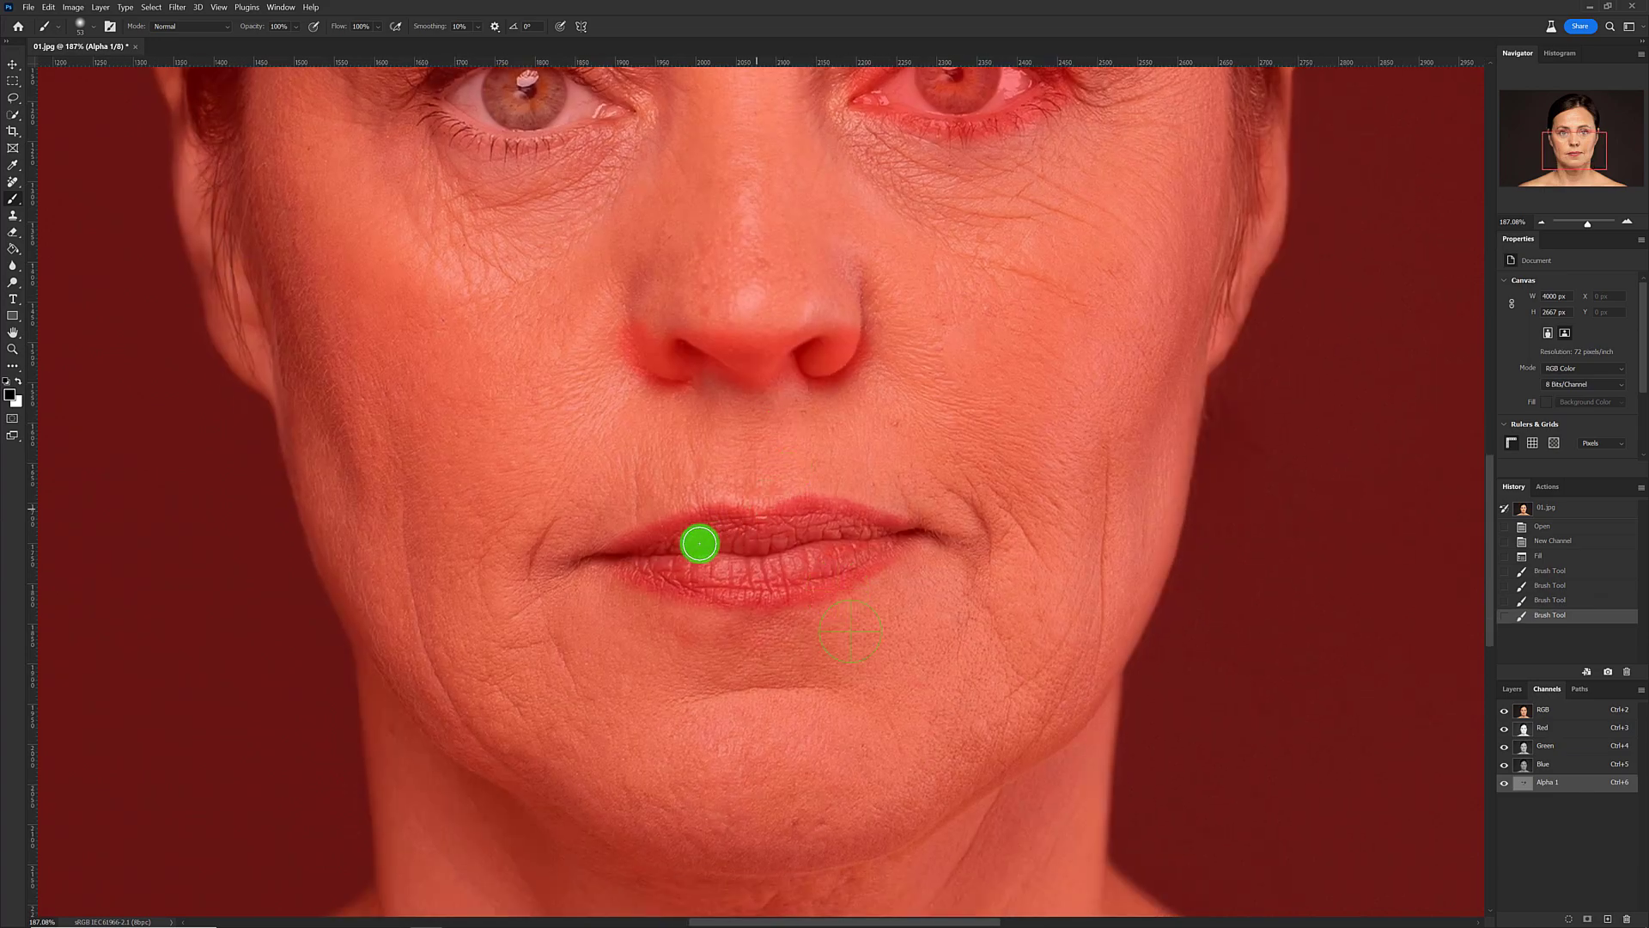
mouse_move(700, 543)
left_mouse_down()
mouse_move(603, 556)
mouse_move(710, 515)
mouse_move(938, 533)
mouse_move(806, 585)
mouse_move(620, 564)
mouse_move(878, 541)
mouse_move(647, 541)
mouse_move(887, 530)
mouse_move(837, 560)
left_mouse_up()
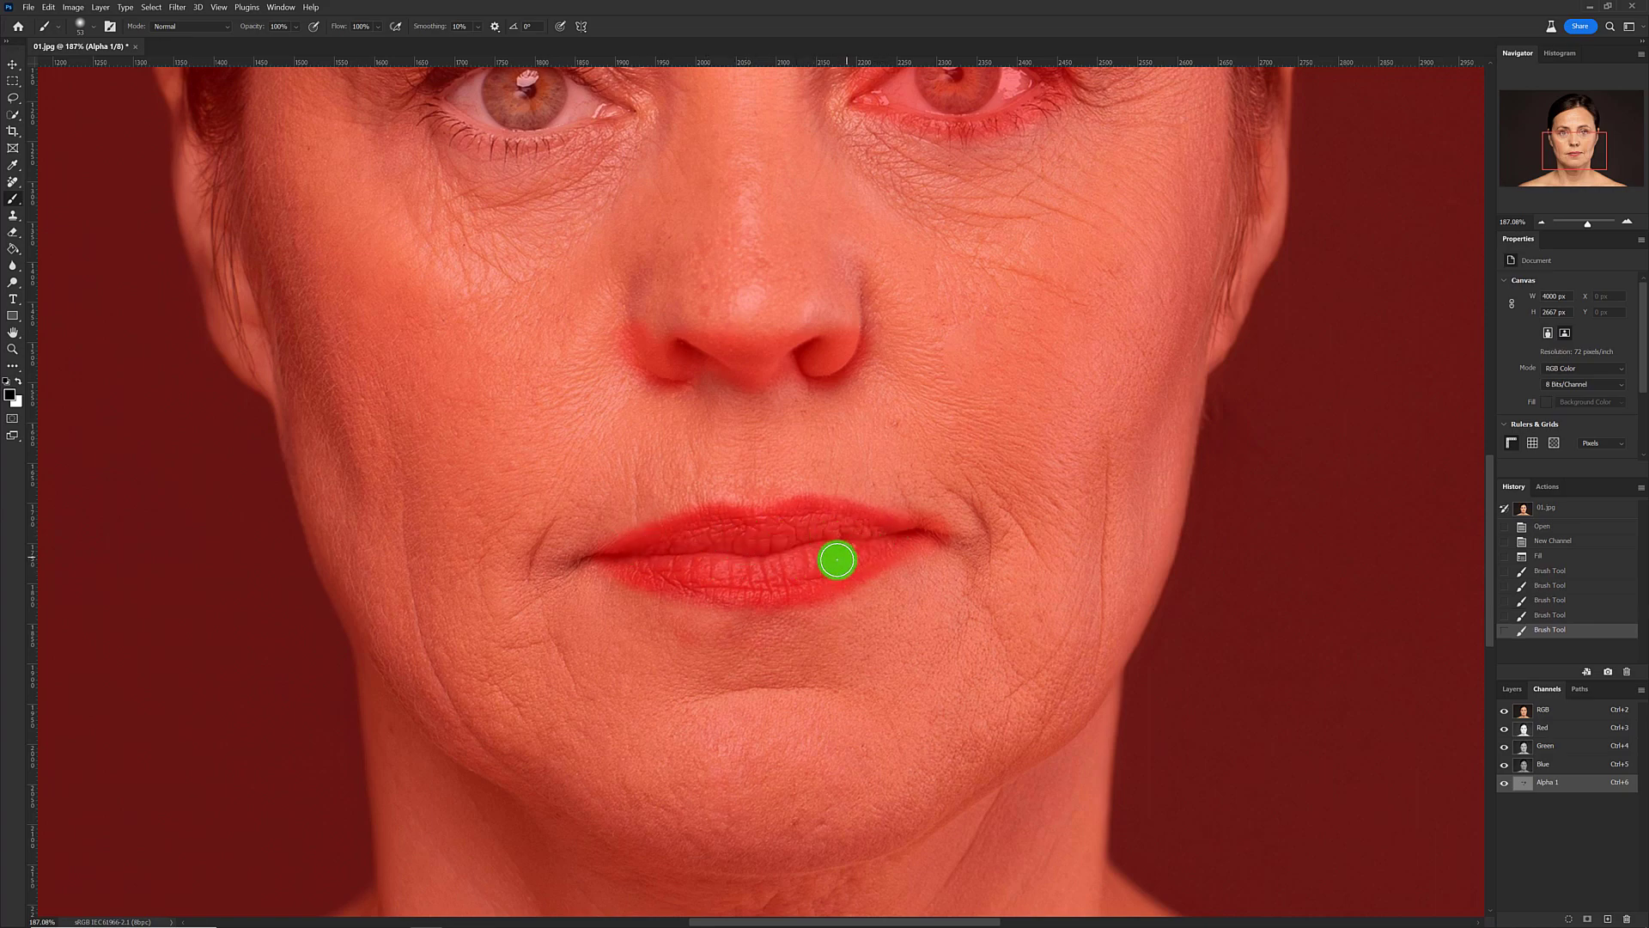
Zoom out and repaint the mask over the left eye
scroll(837, 560, "down", 3)
scroll(835, 563, "down", 2)
scroll(831, 565, "down", 2)
scroll(826, 568, "down", 2)
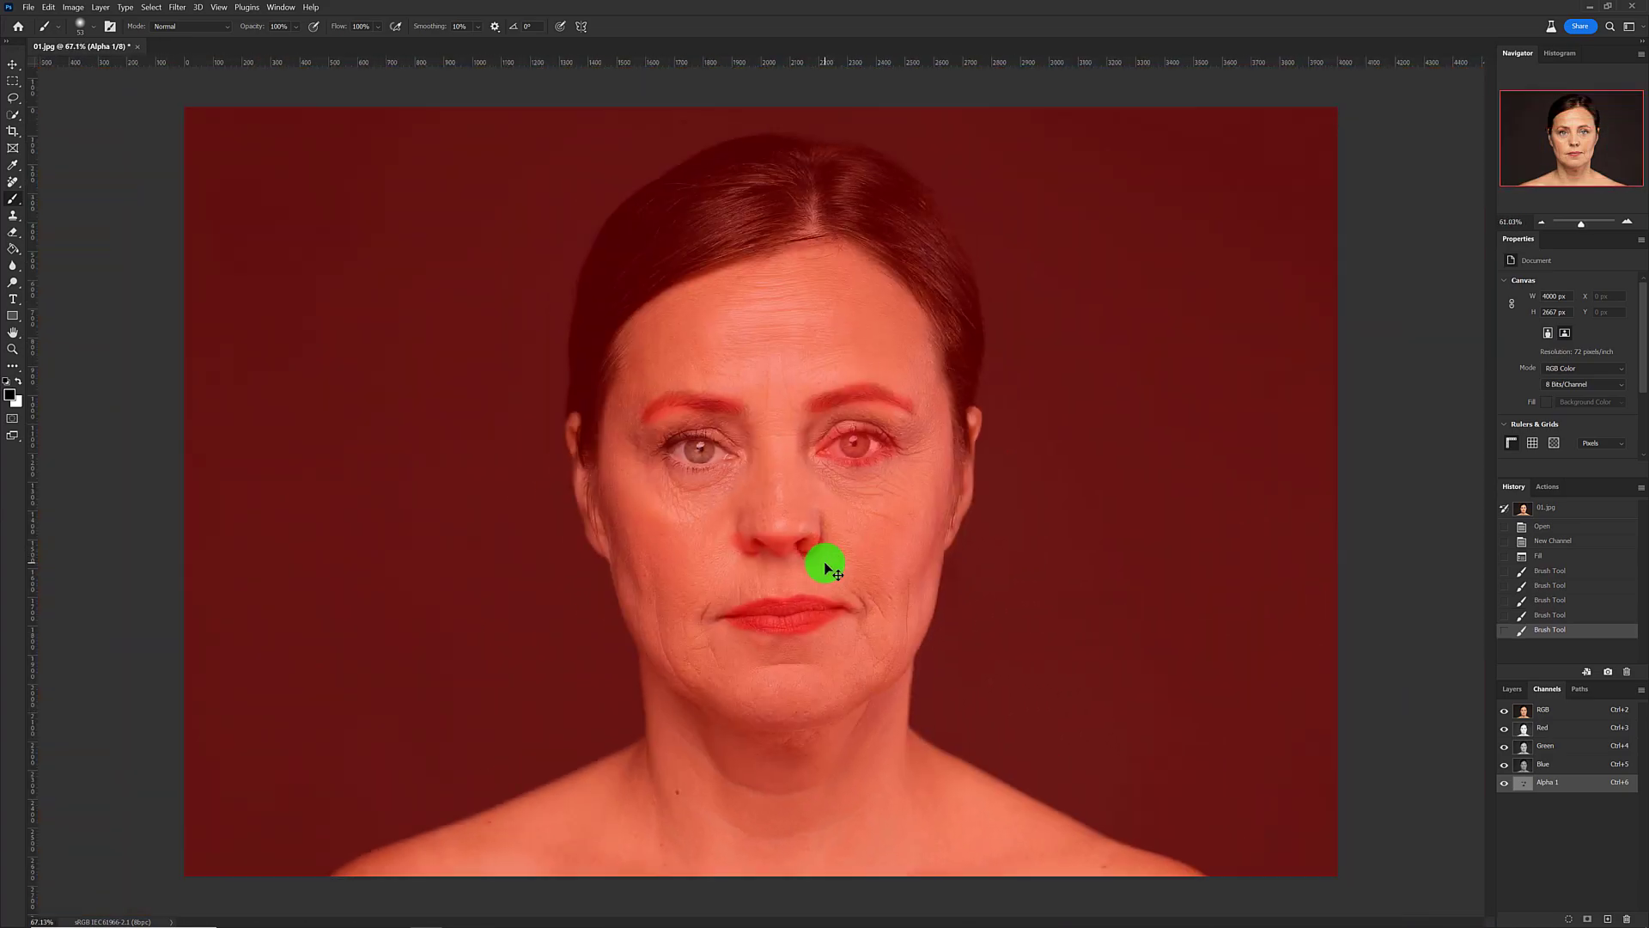
scroll(824, 567, "down", 1)
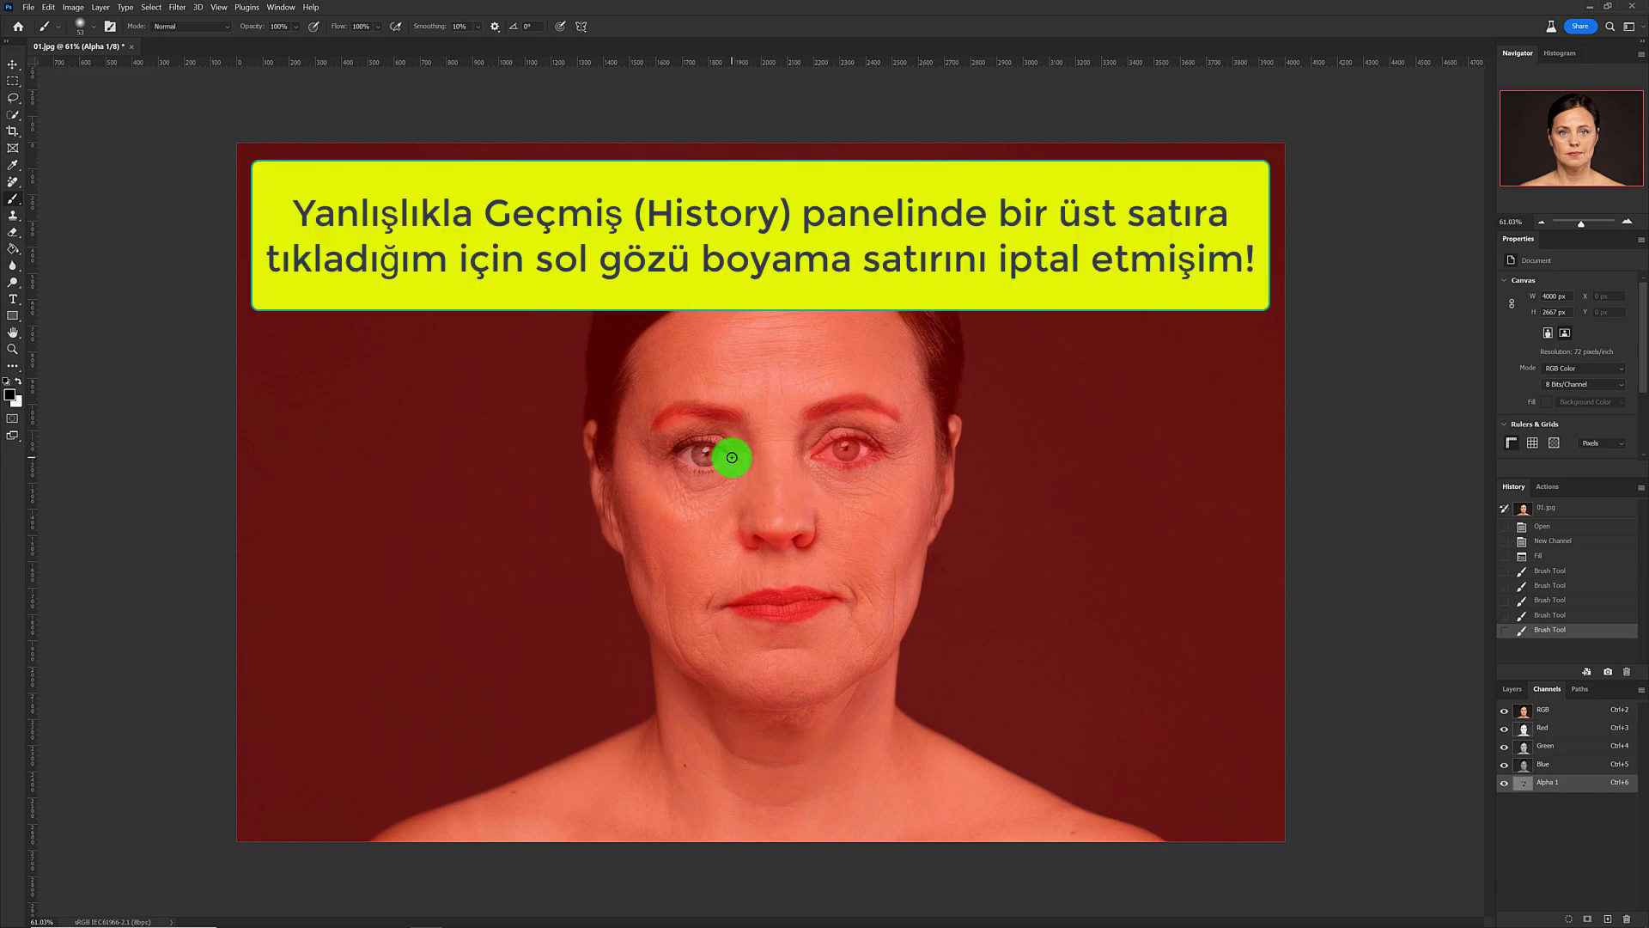
mouse_move(732, 457)
left_mouse_down()
mouse_move(687, 443)
mouse_move(677, 453)
mouse_move(740, 460)
mouse_move(681, 453)
mouse_move(717, 442)
mouse_move(740, 453)
mouse_move(677, 458)
left_mouse_up()
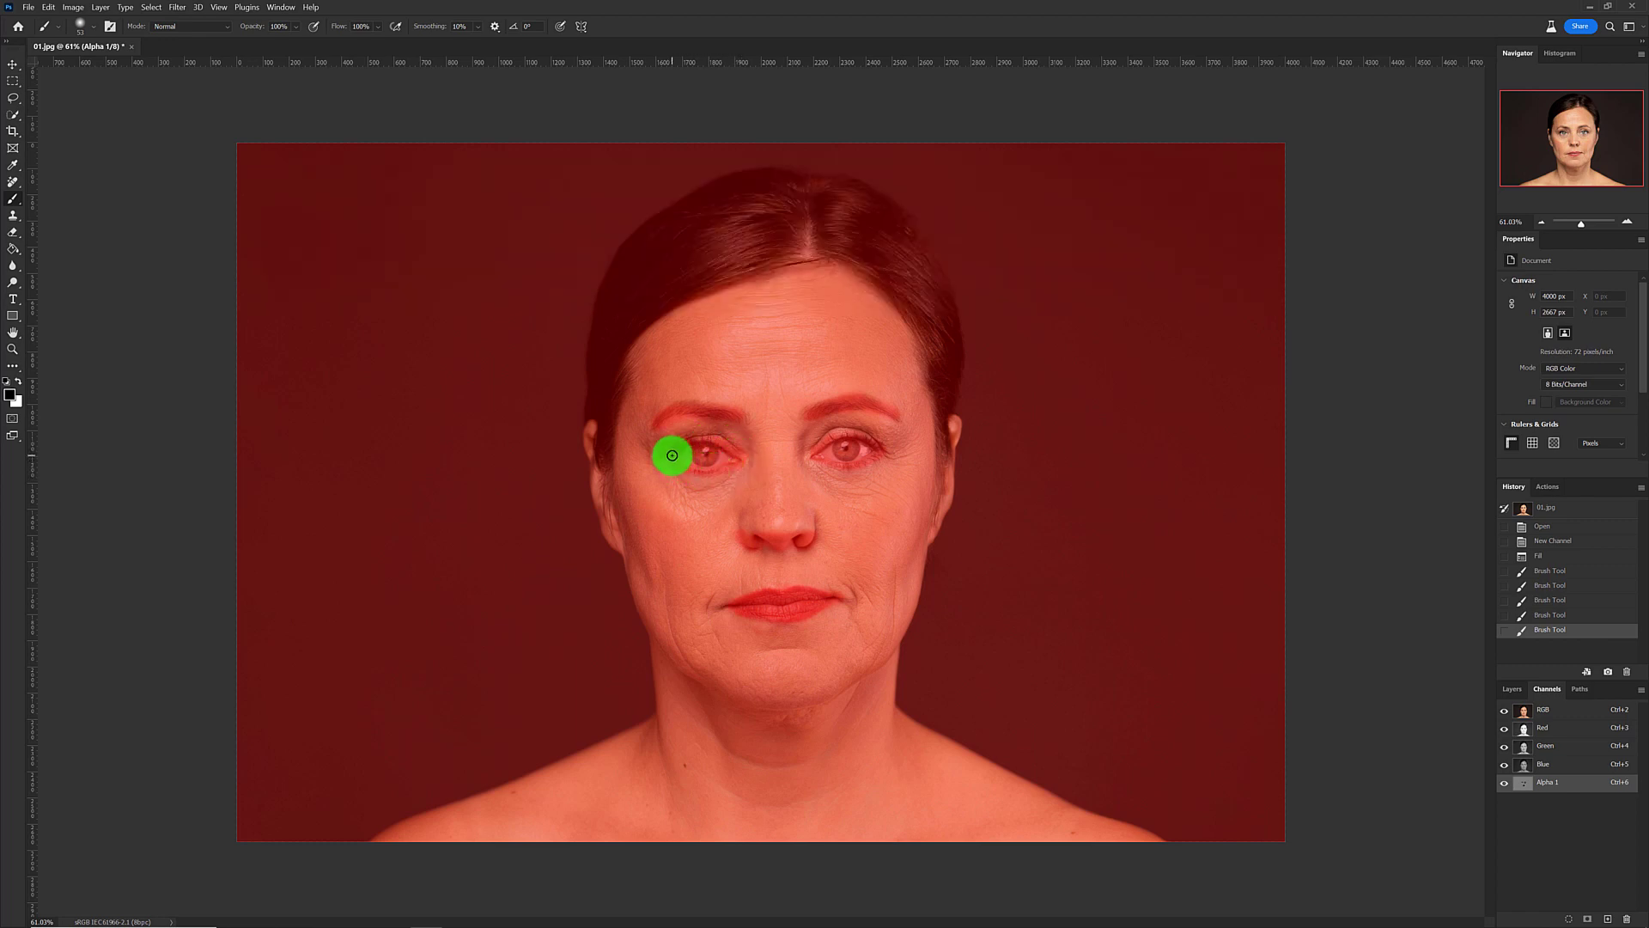
left_click(839, 455)
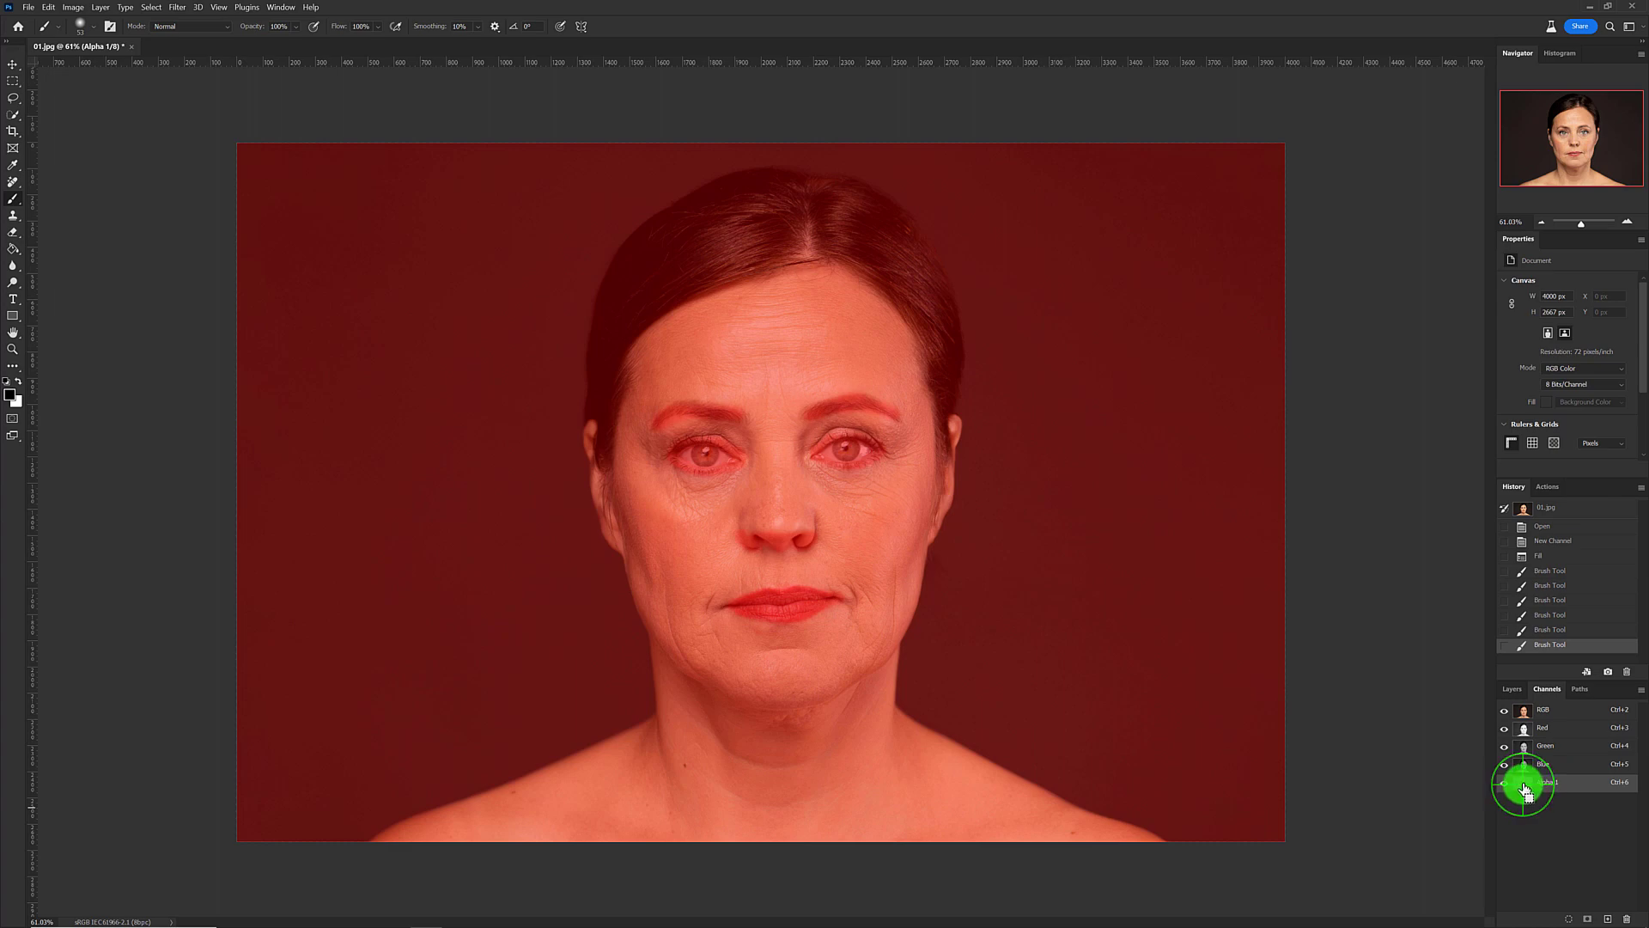
Load Alpha 1 as a selection, hide its overlay, and return to the RGB composite and Layers panel
left_click(1526, 789, "ctrl")
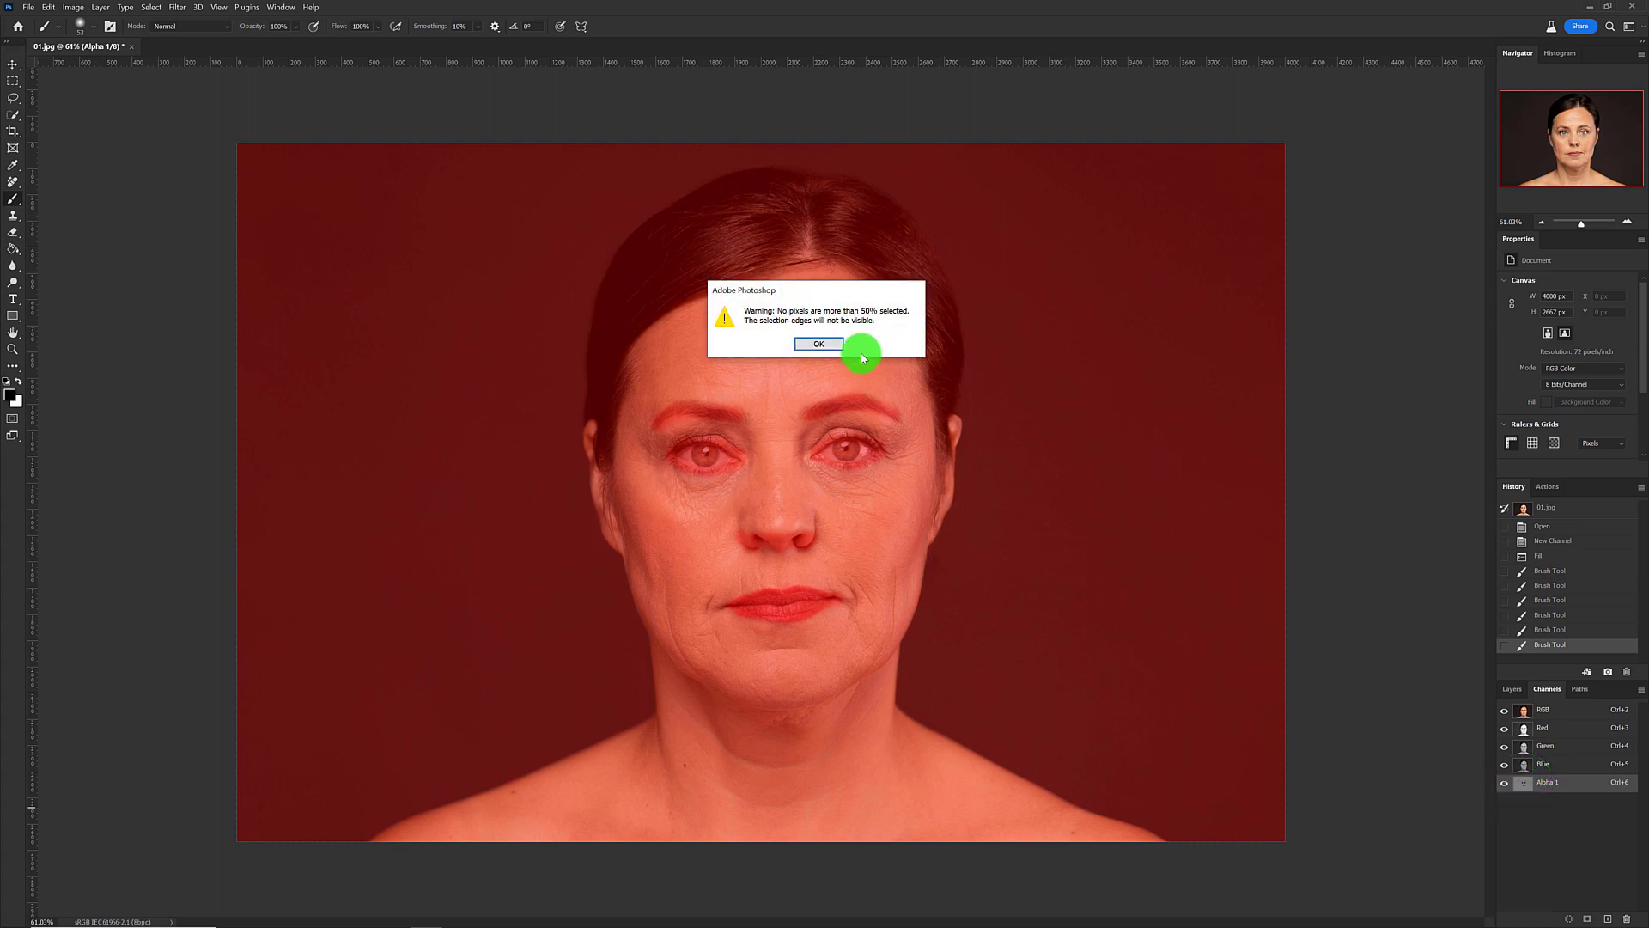
left_click(812, 346)
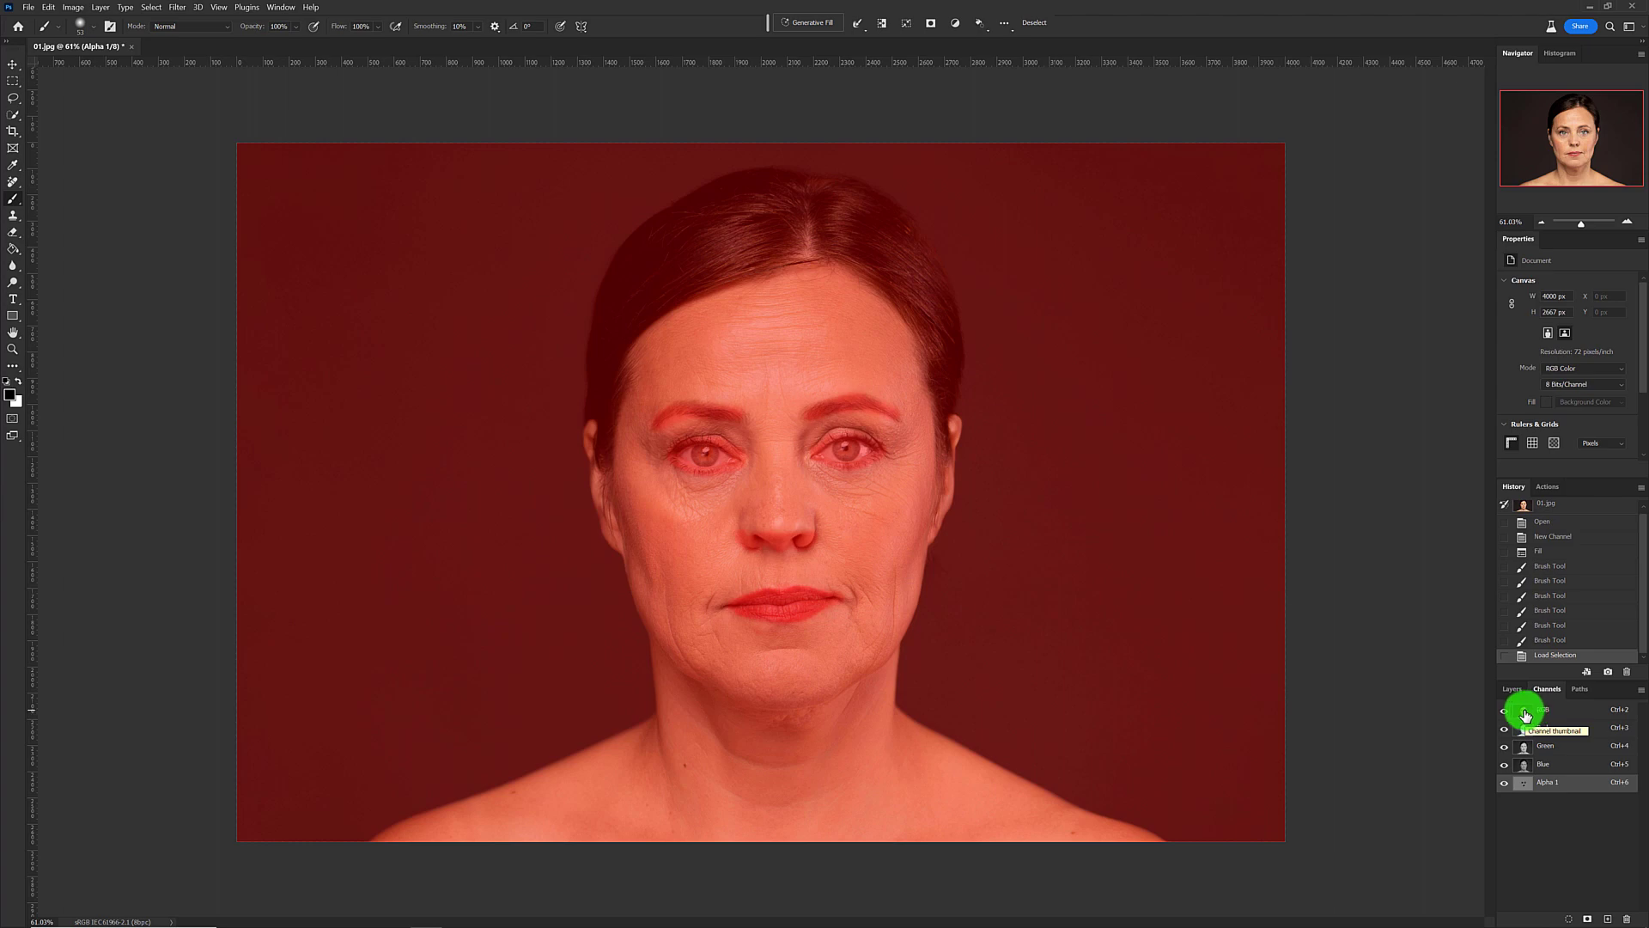
left_click(1505, 787)
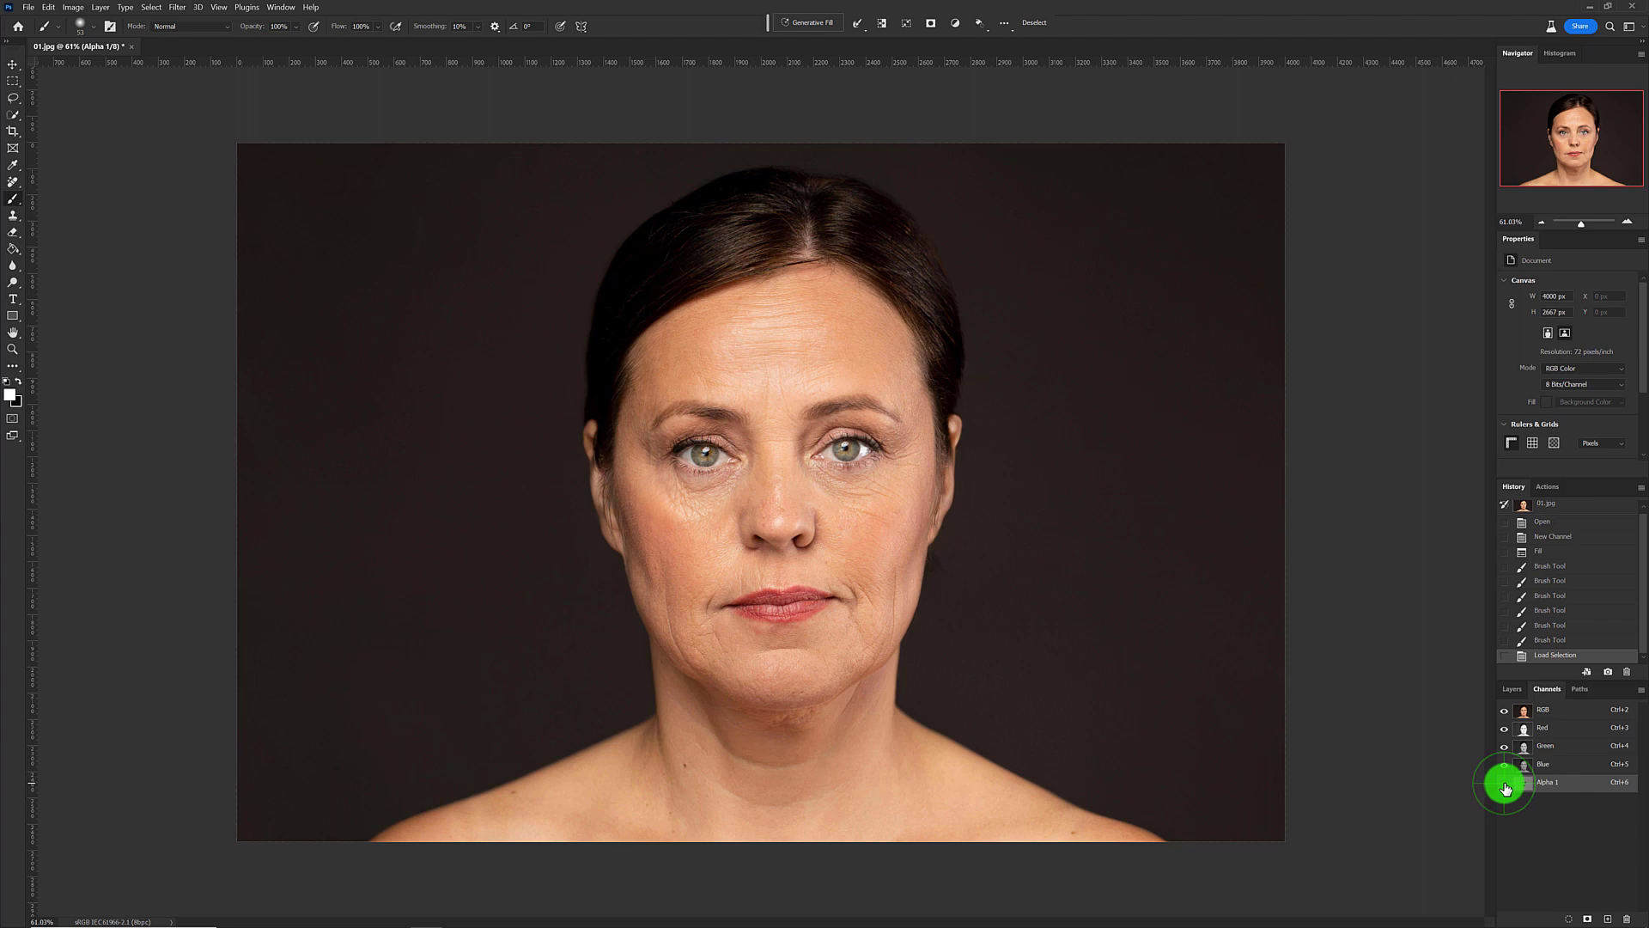
left_click(1540, 713)
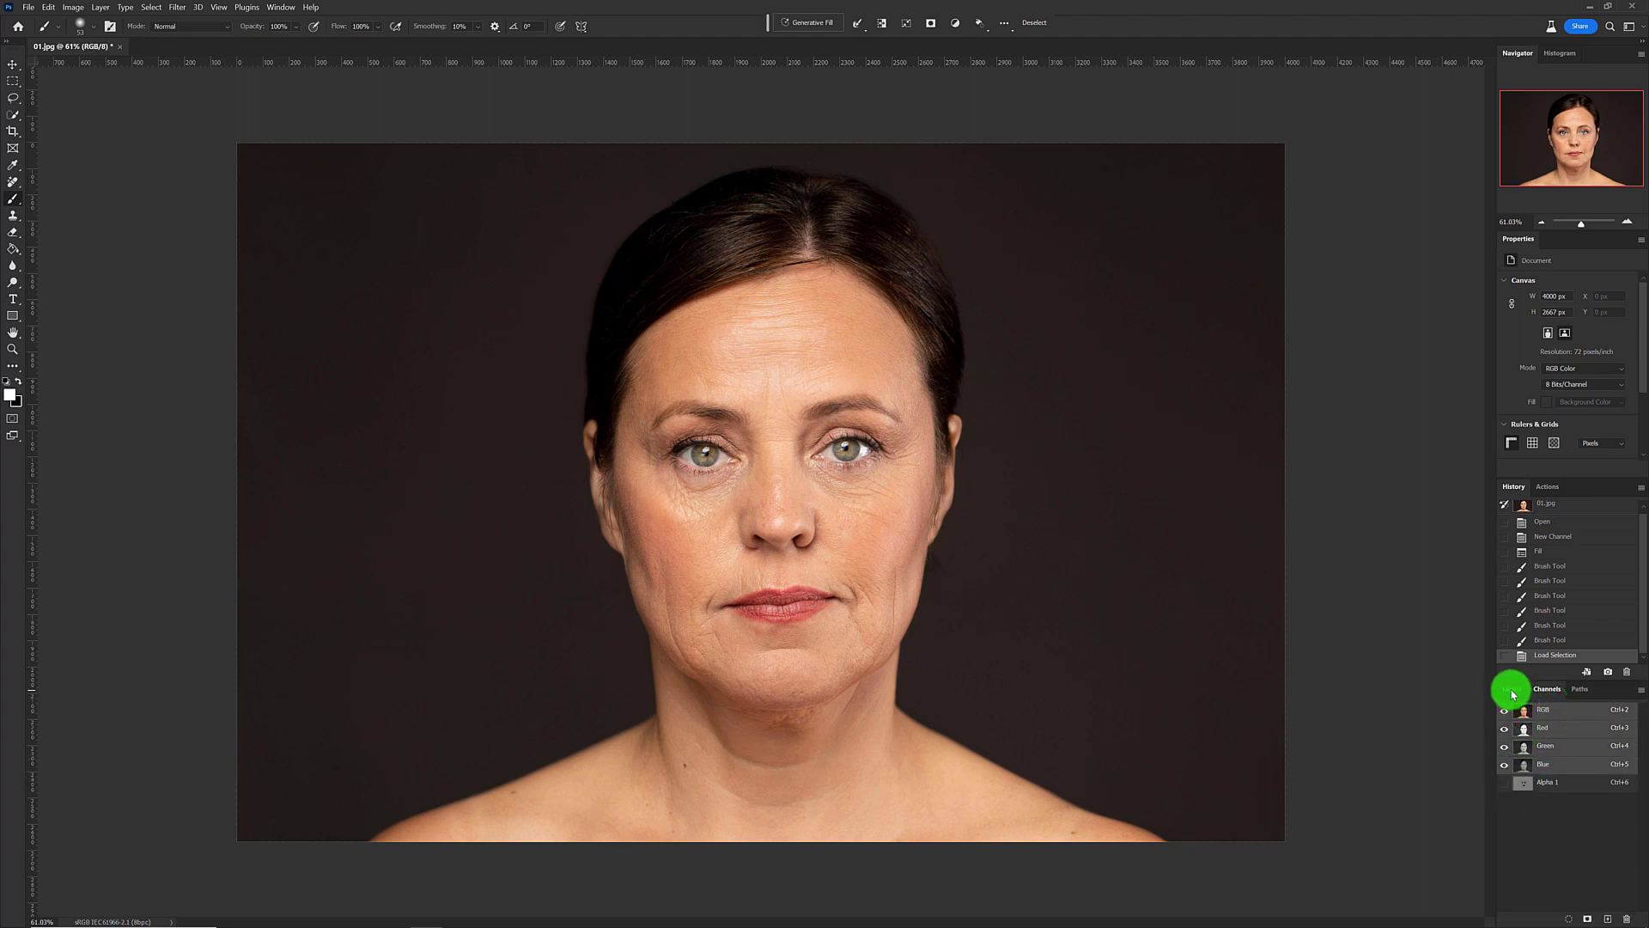
left_click(1513, 690)
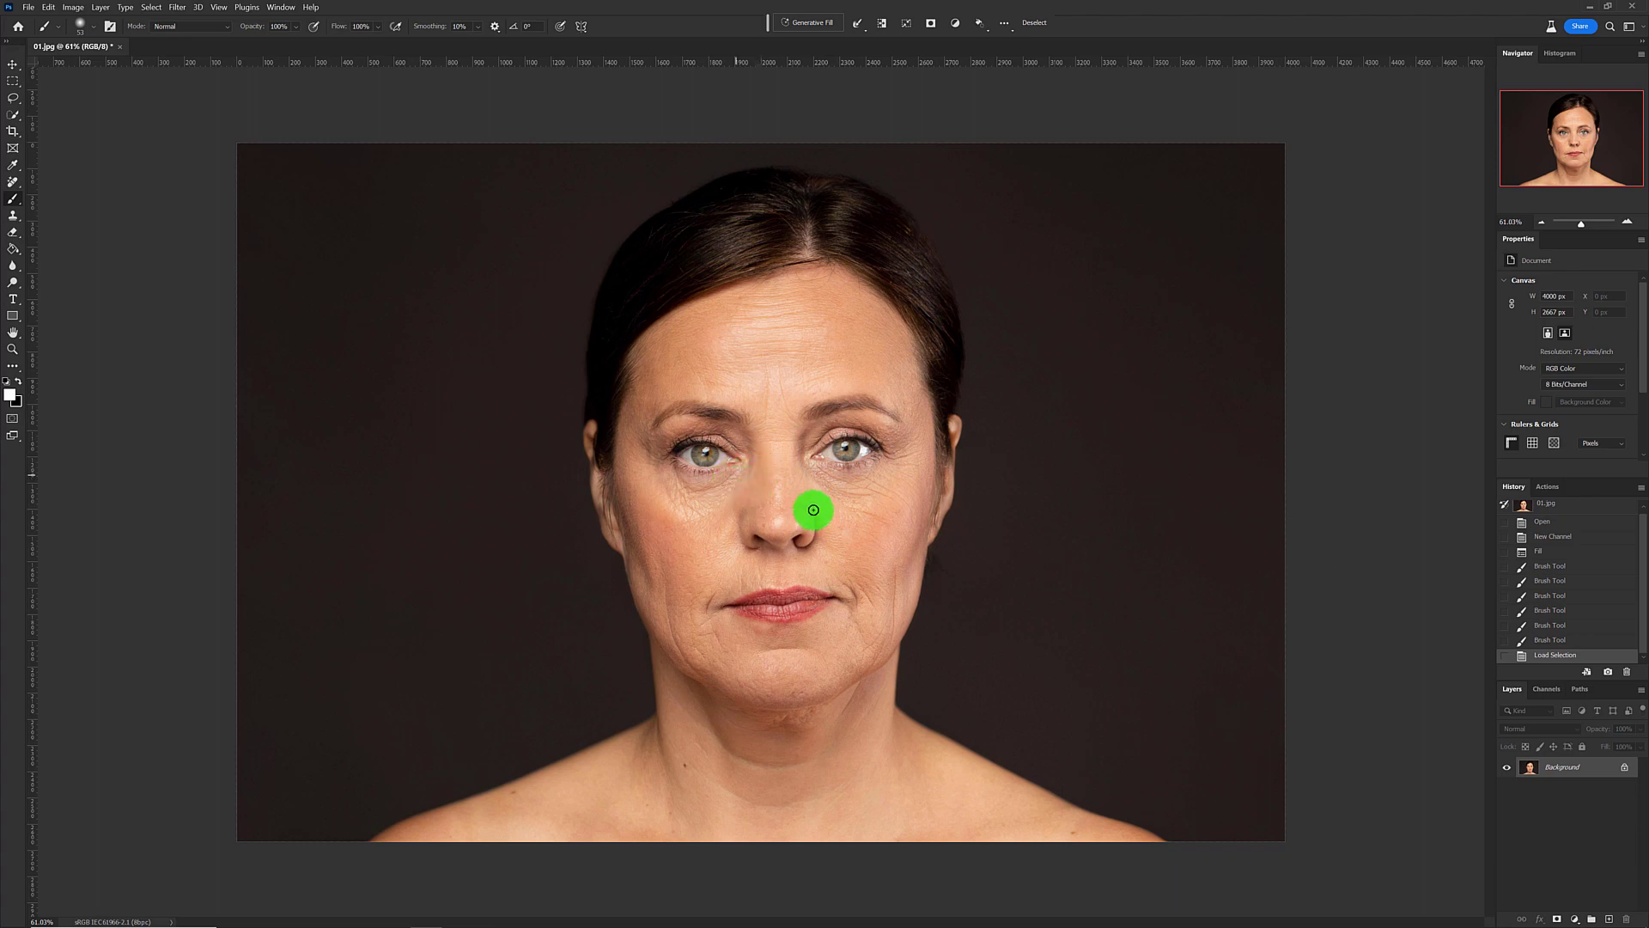
Run Generative Fill on the selection, choose the third variation, and compare it with the original
left_click(810, 25)
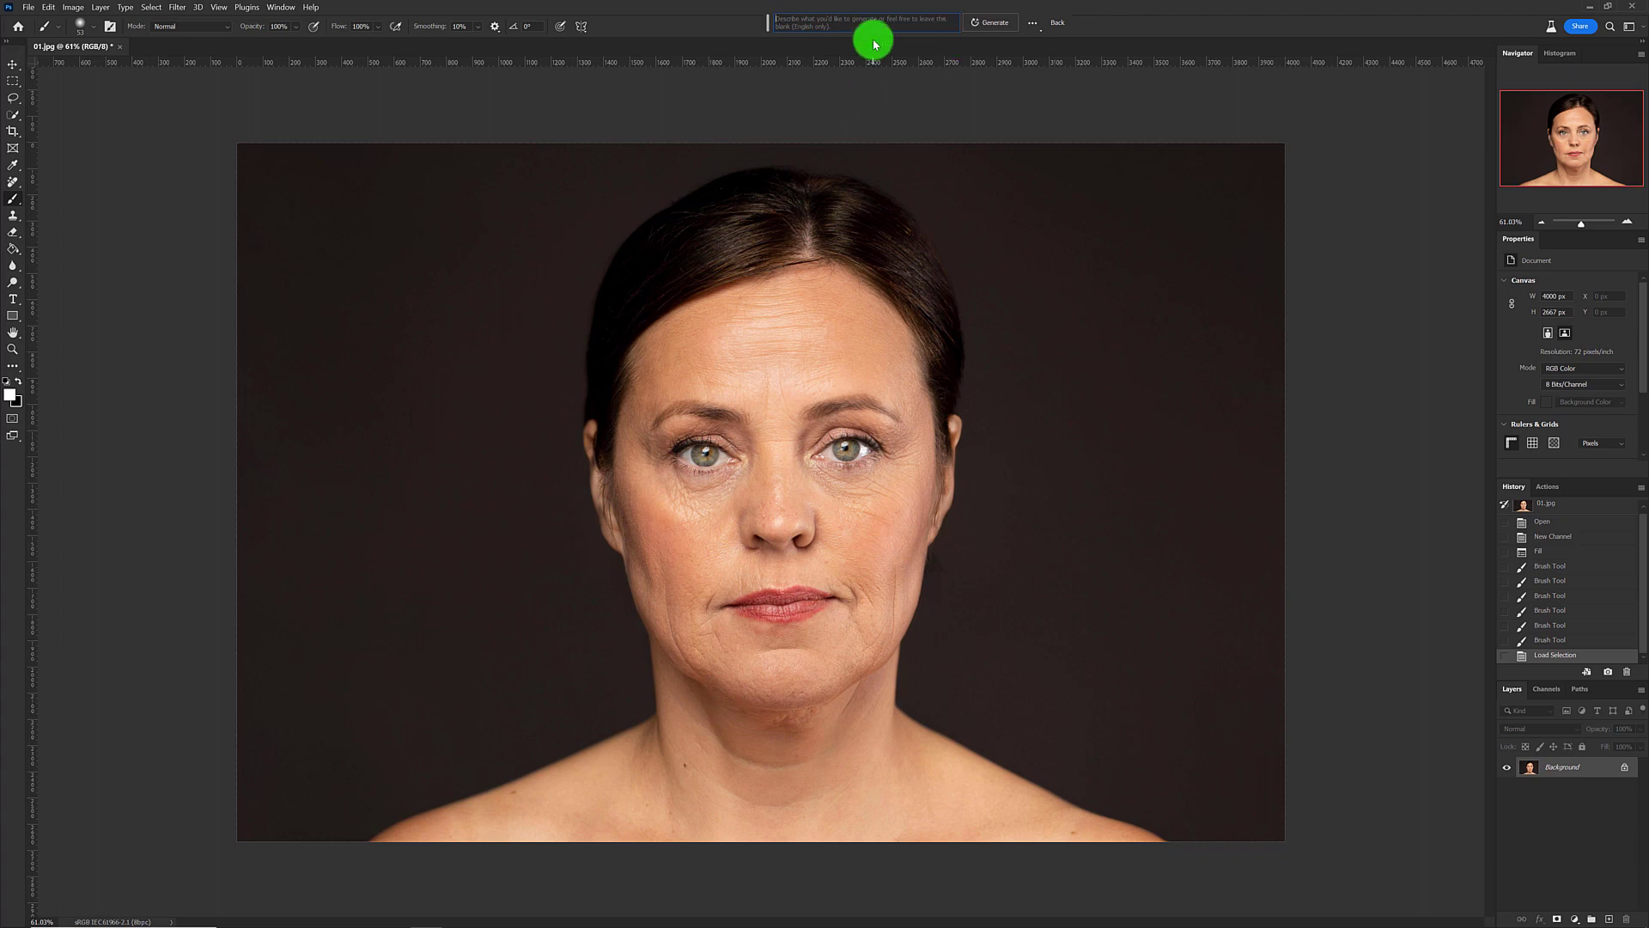
left_click(981, 27)
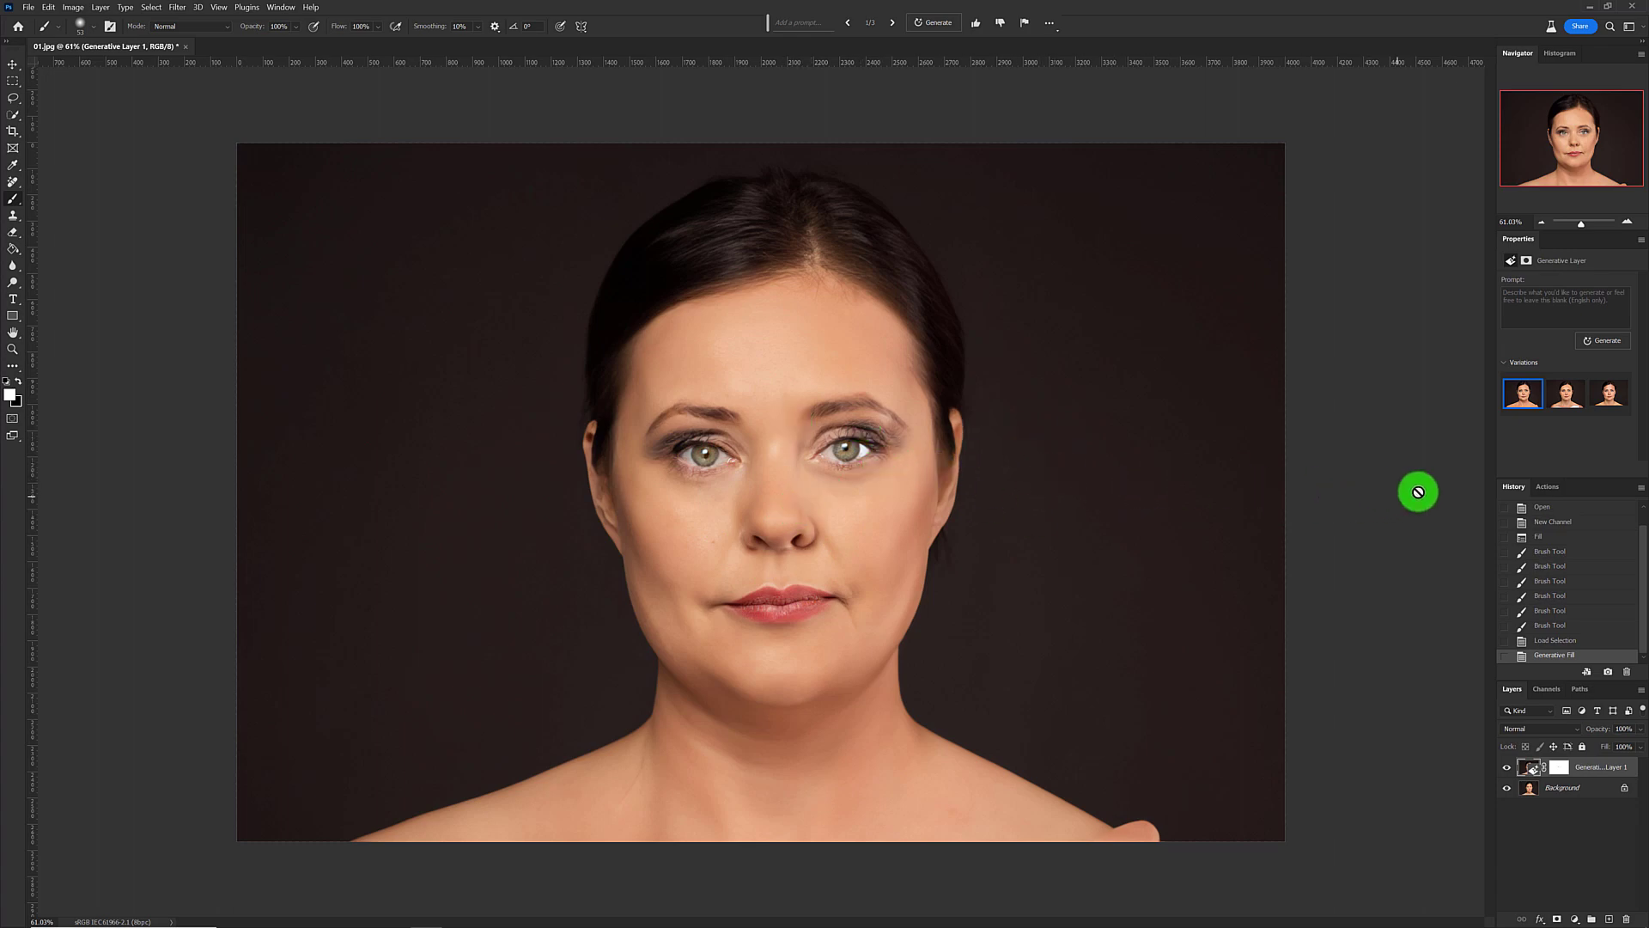
mouse_move(1564, 394)
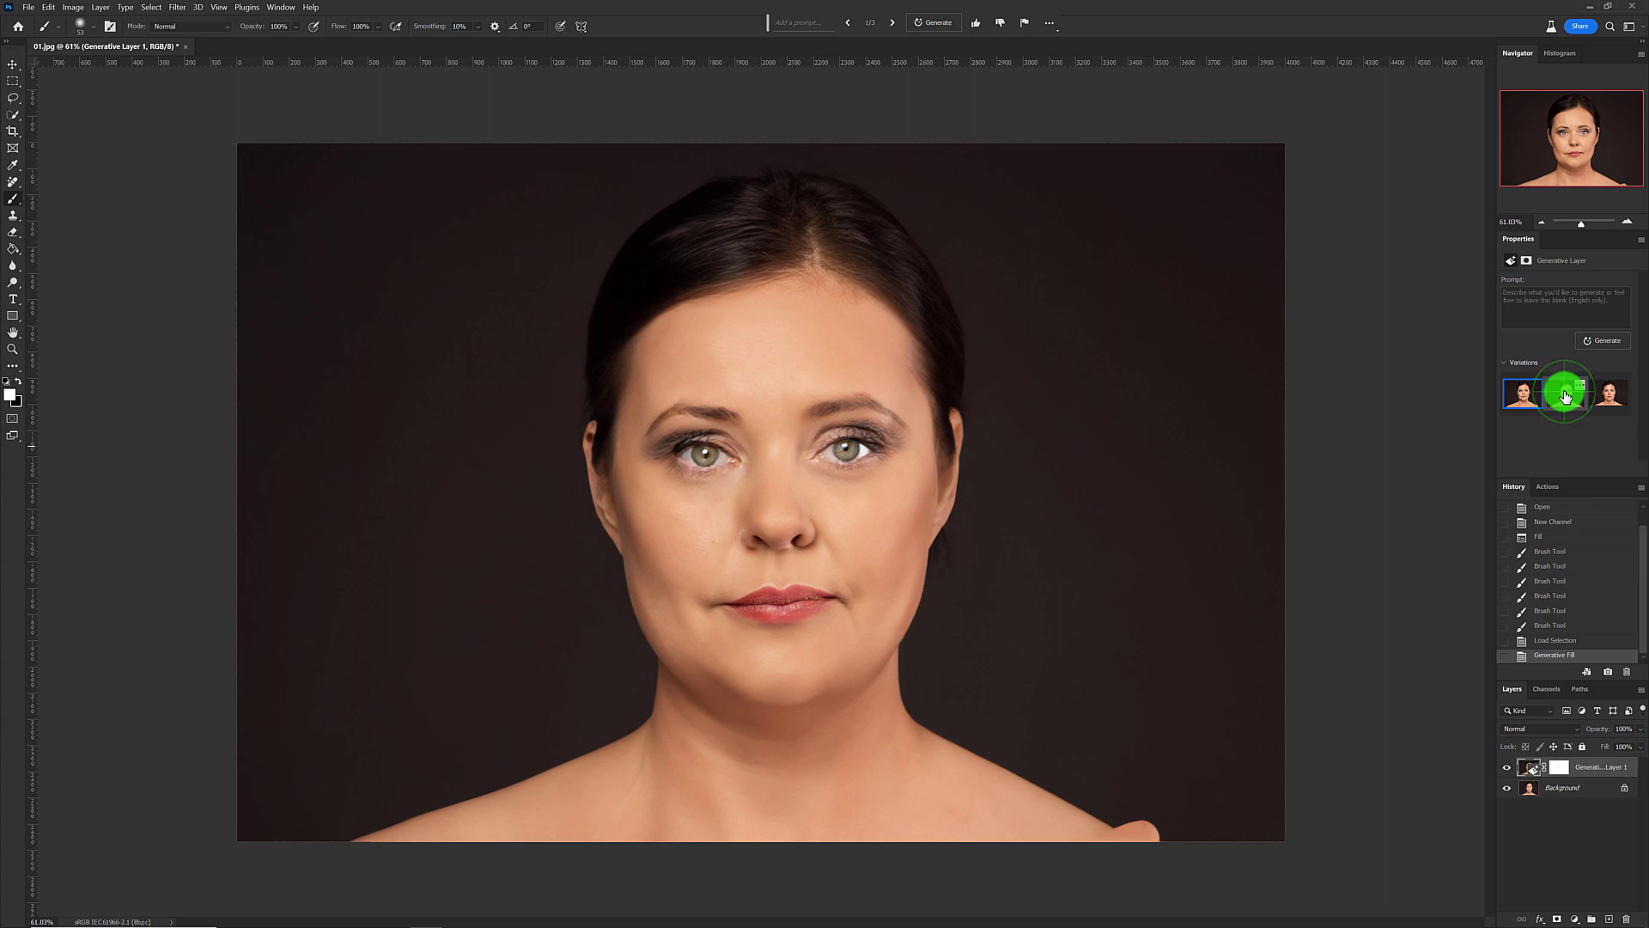
left_click(1564, 396)
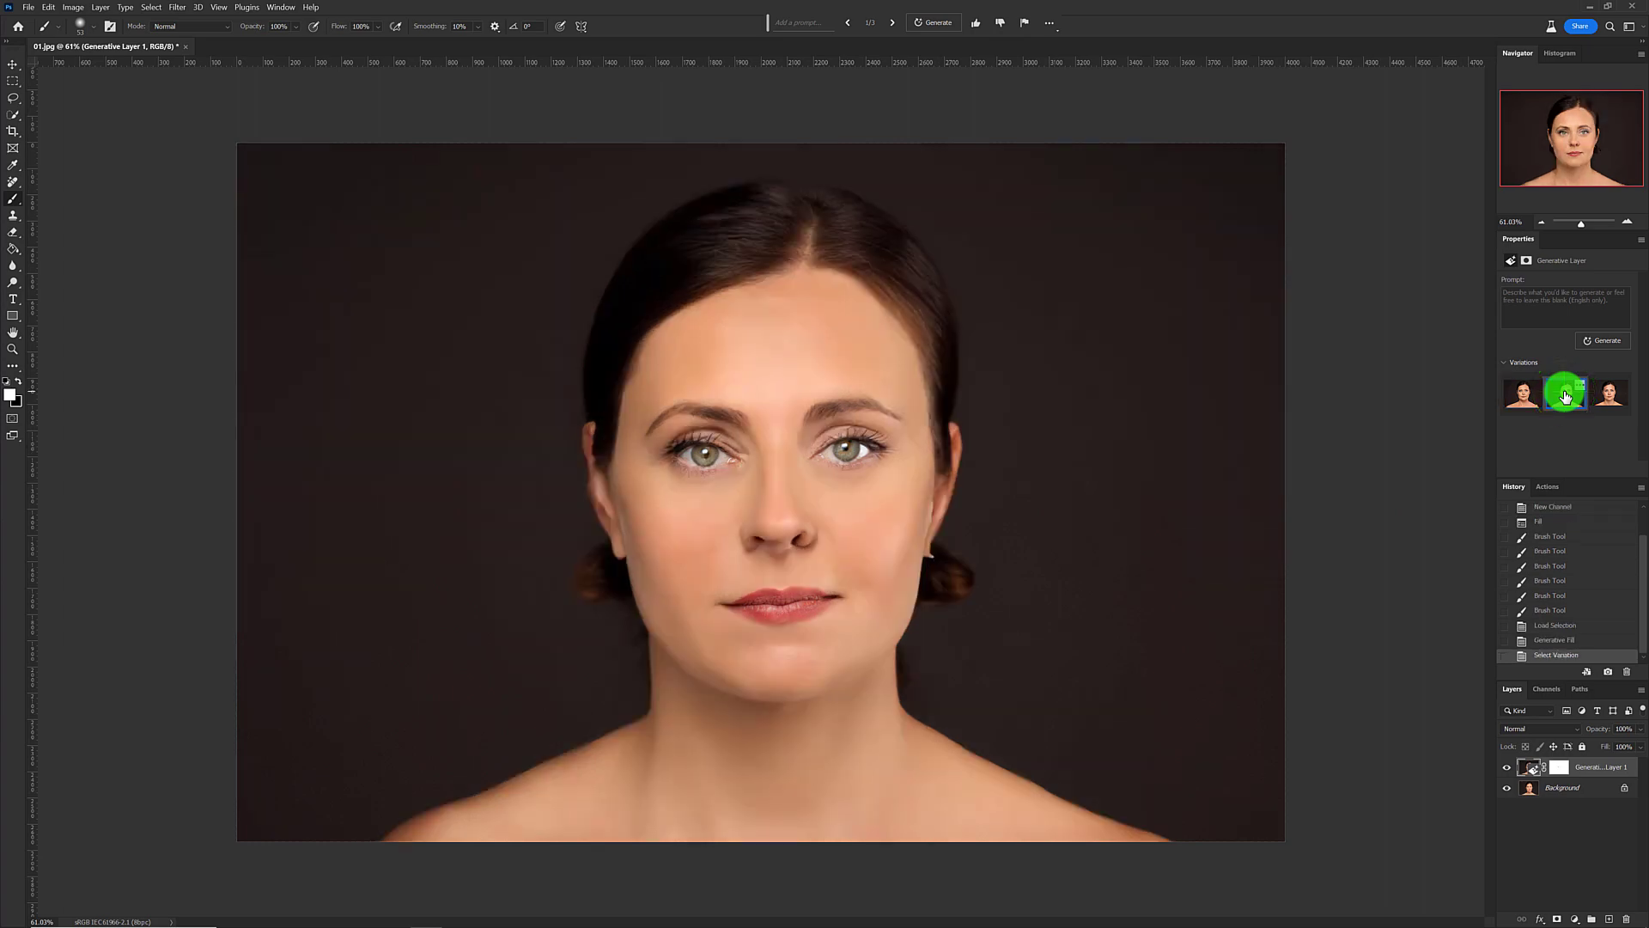
left_click(1617, 399)
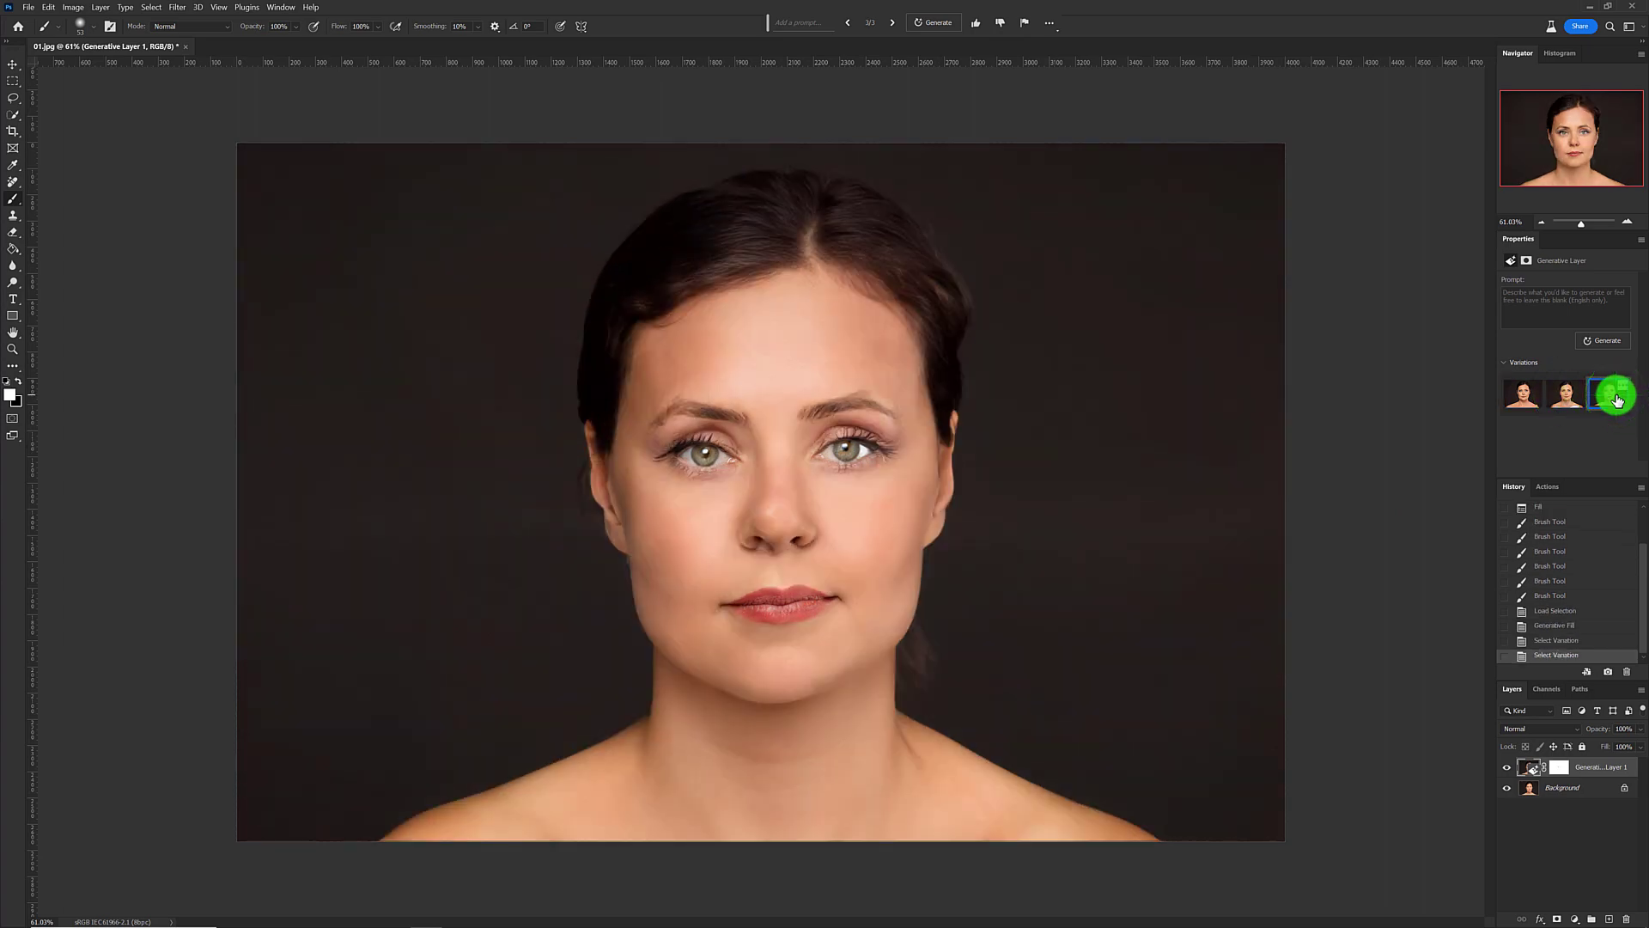
left_click(1507, 768)
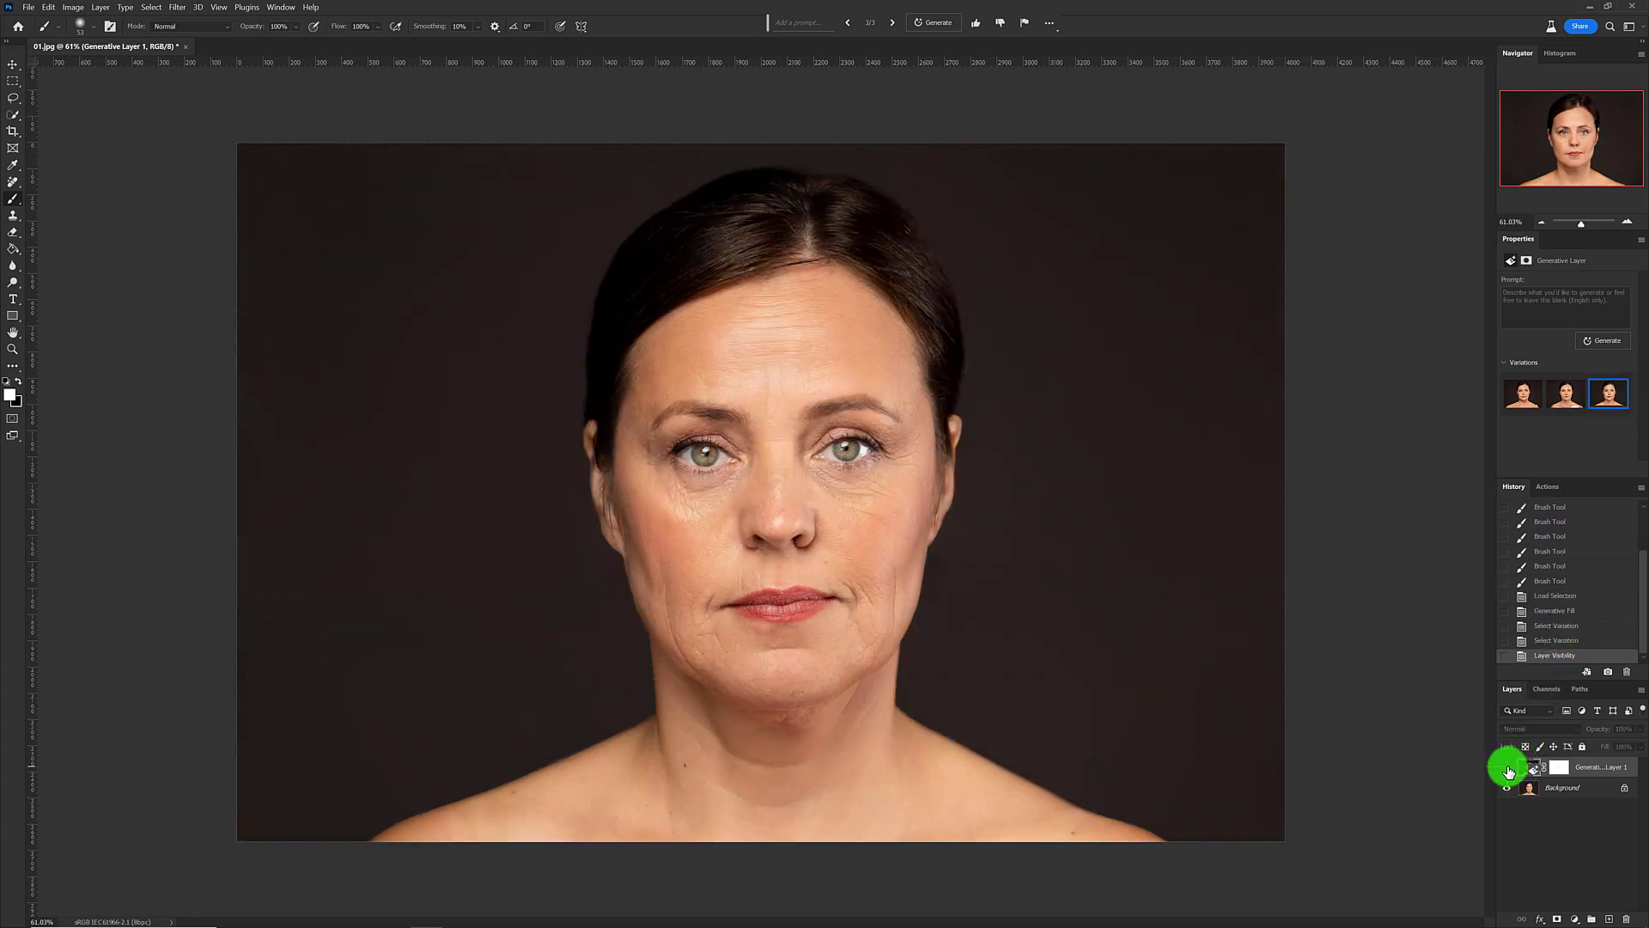
left_click(1507, 767)
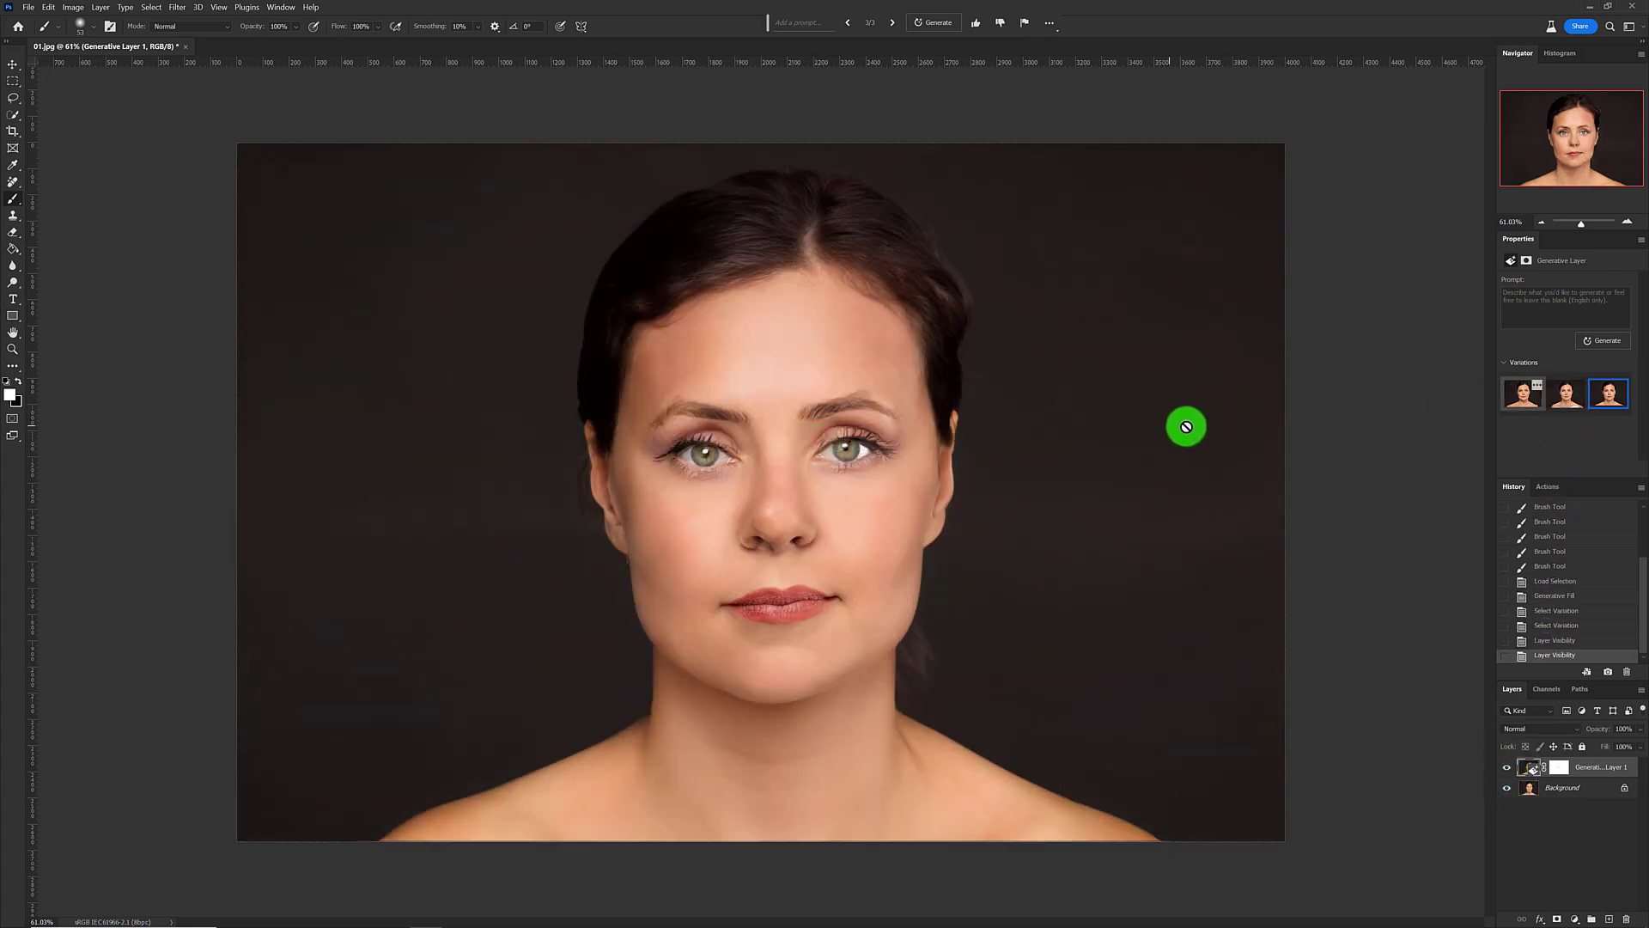
Generate five new variations, browse through them, and settle on variation 1/5
left_click(1592, 342)
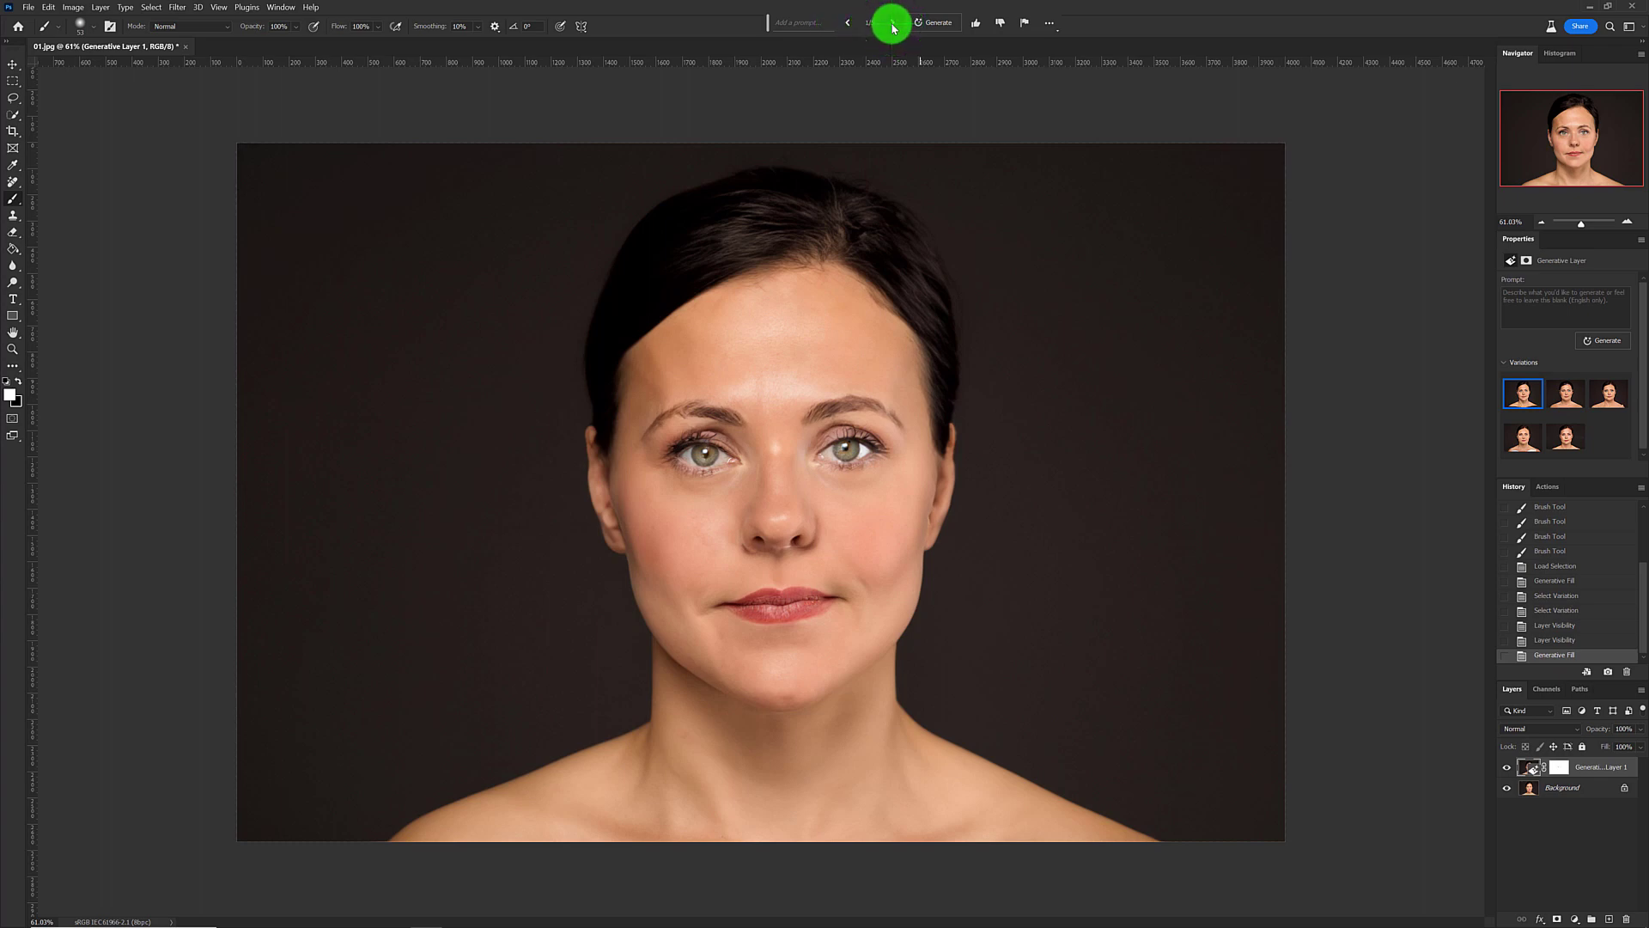
left_click(893, 26)
left_click(893, 26)
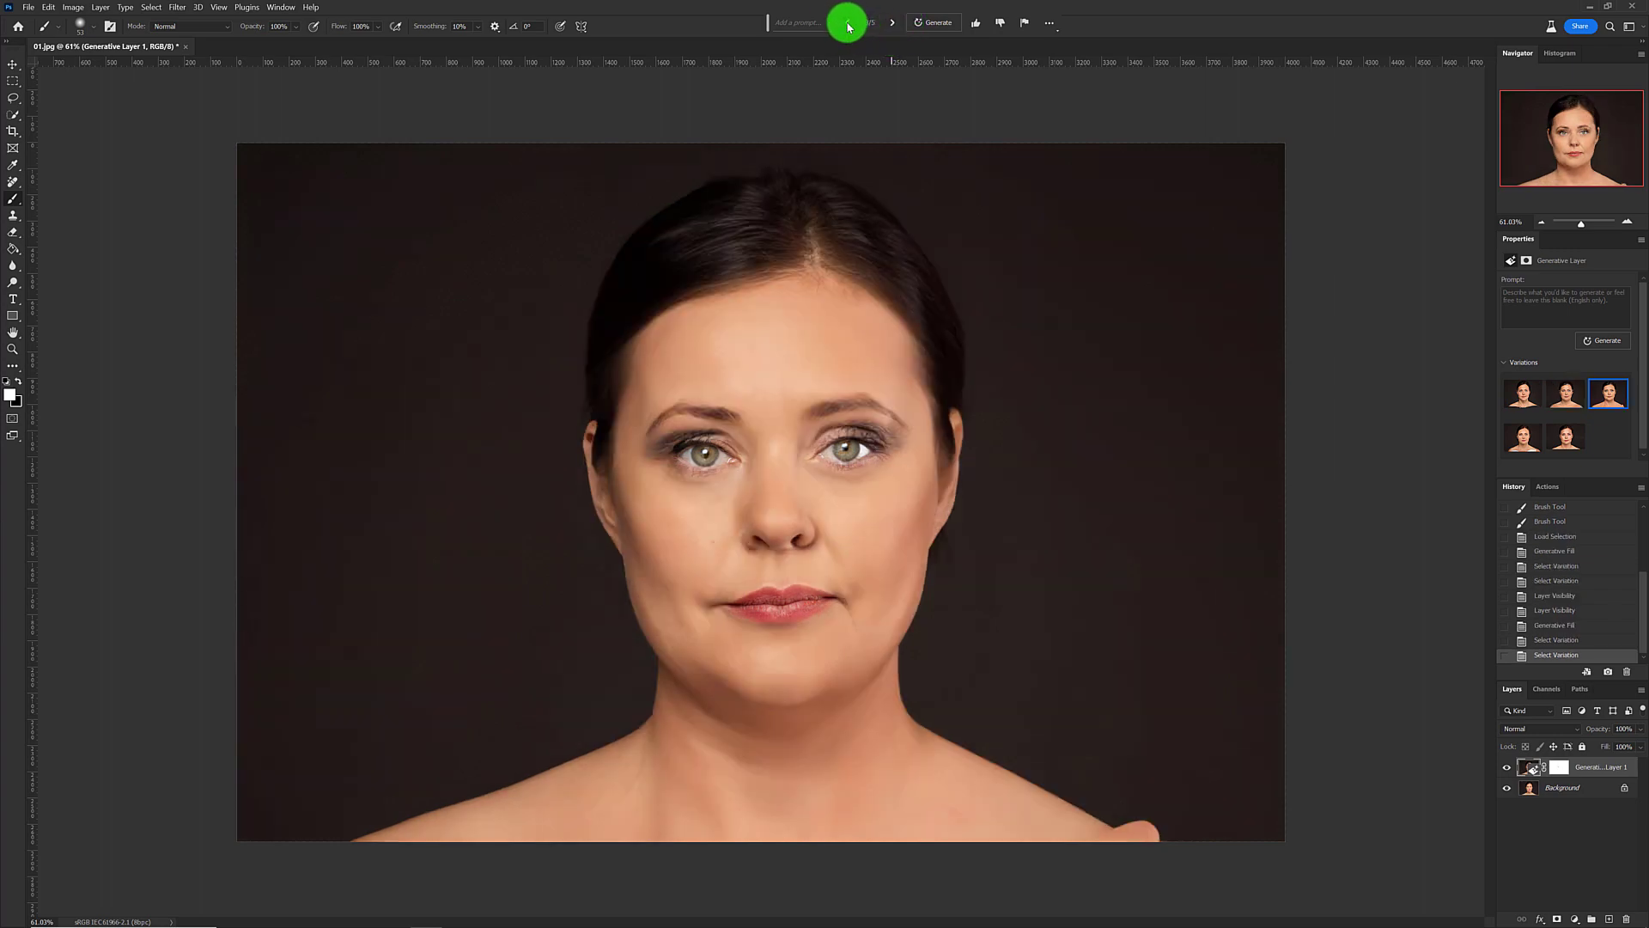
double_click(848, 24)
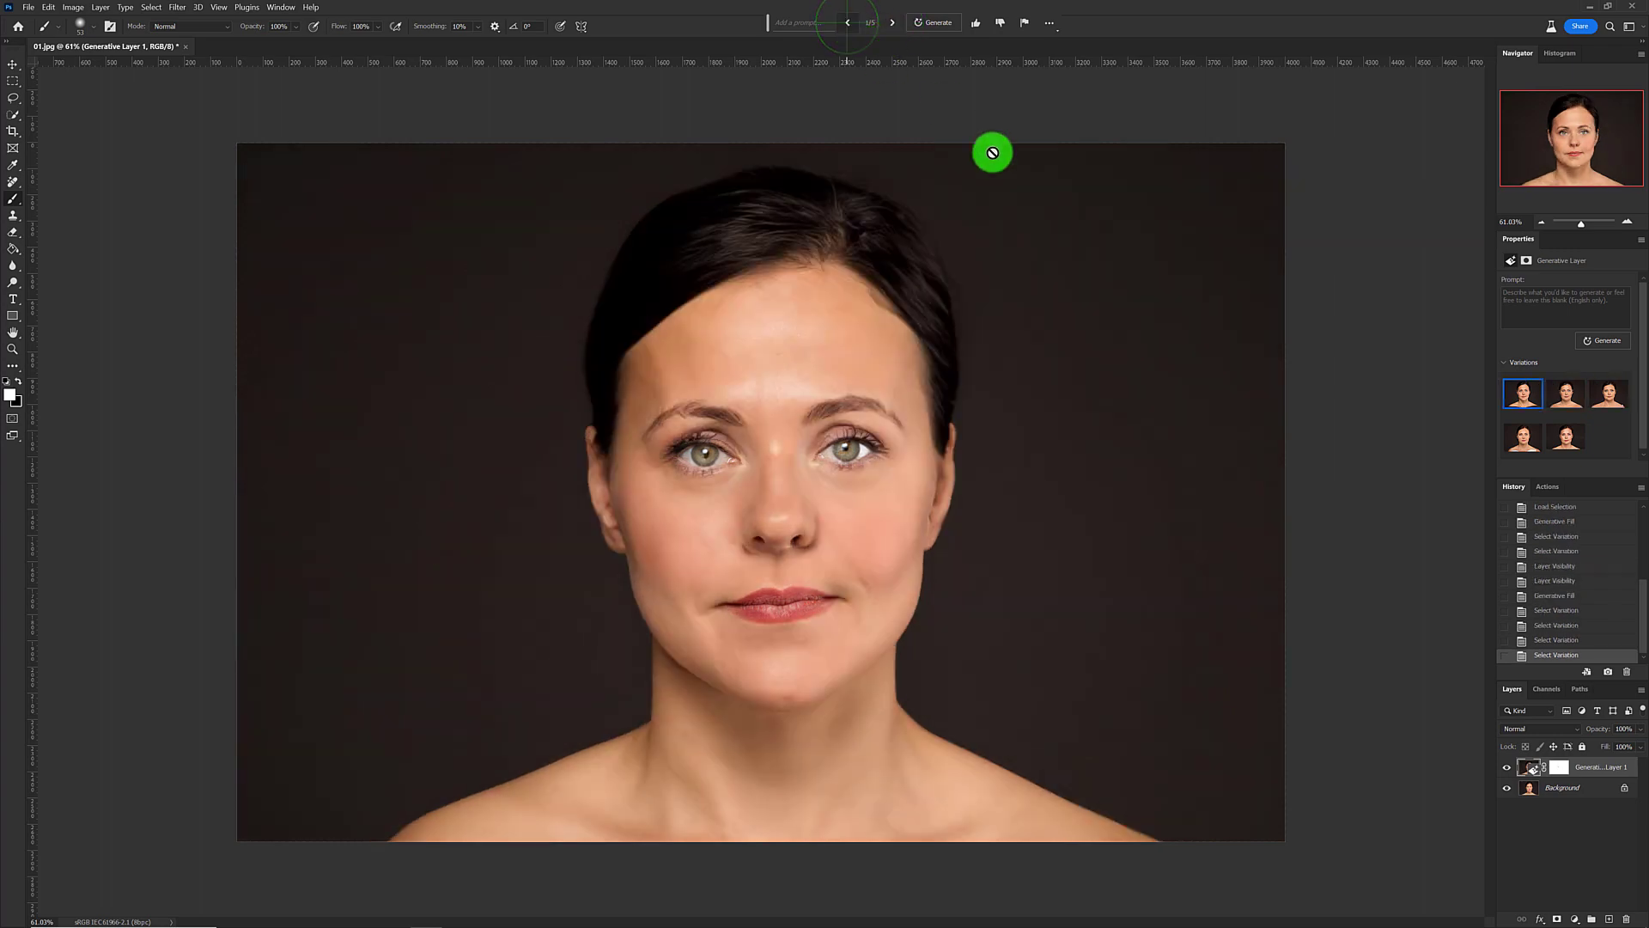
Toggle Generative Layer 1 off and on, then target its layer mask thumbnail
left_click(1509, 767)
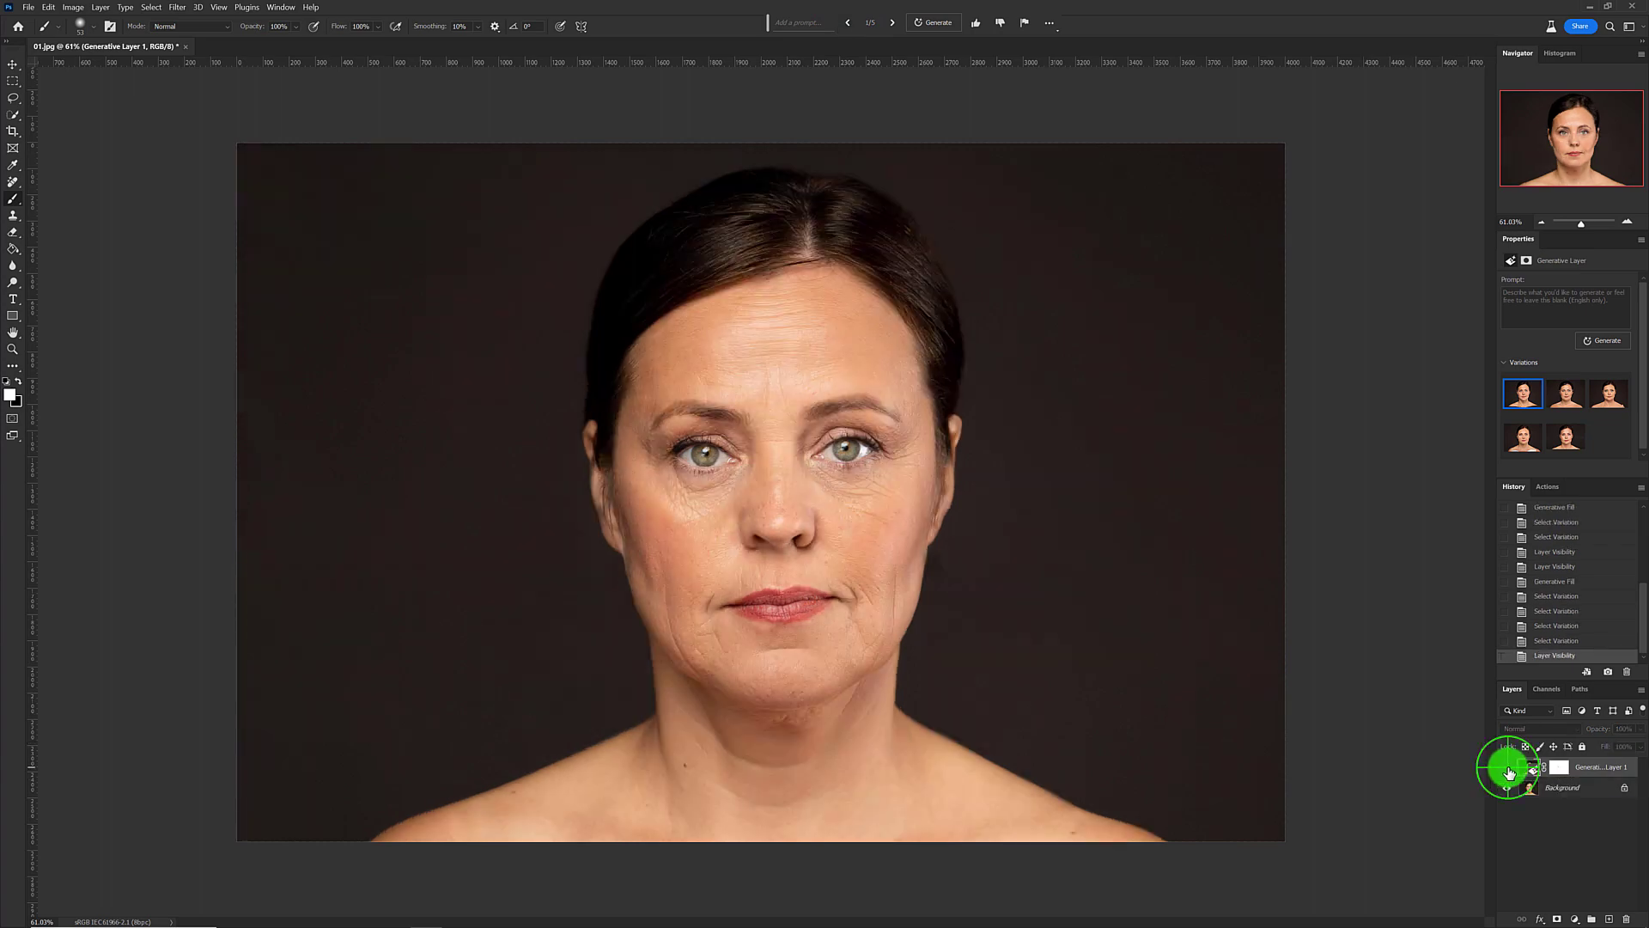
left_click(1507, 768)
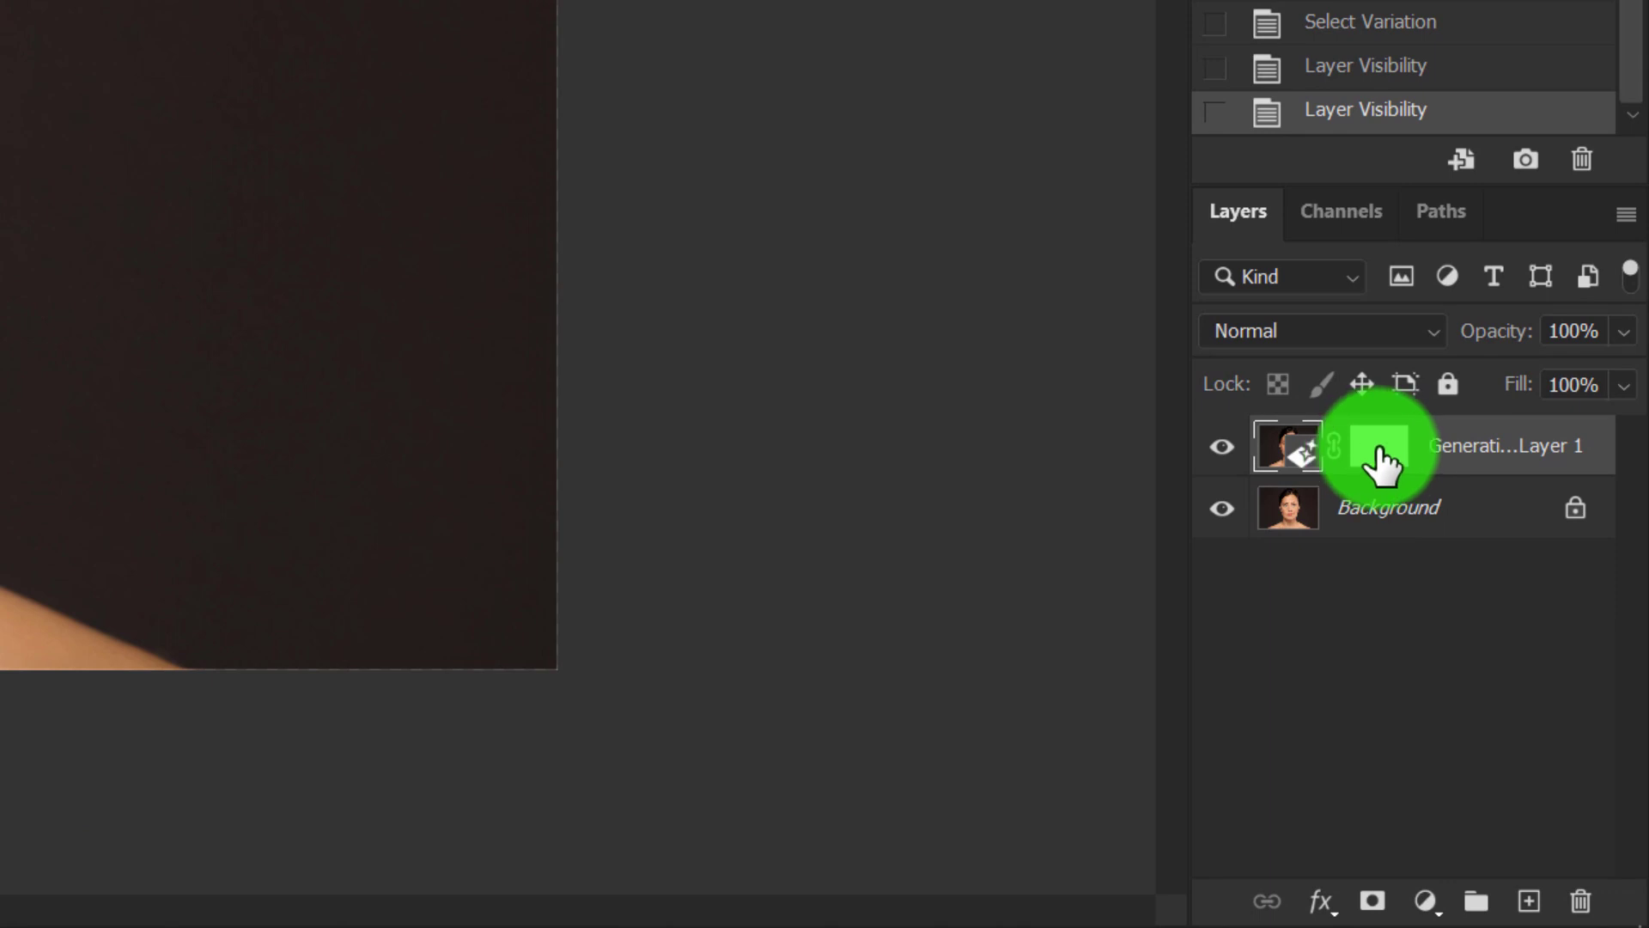
left_click(1379, 455)
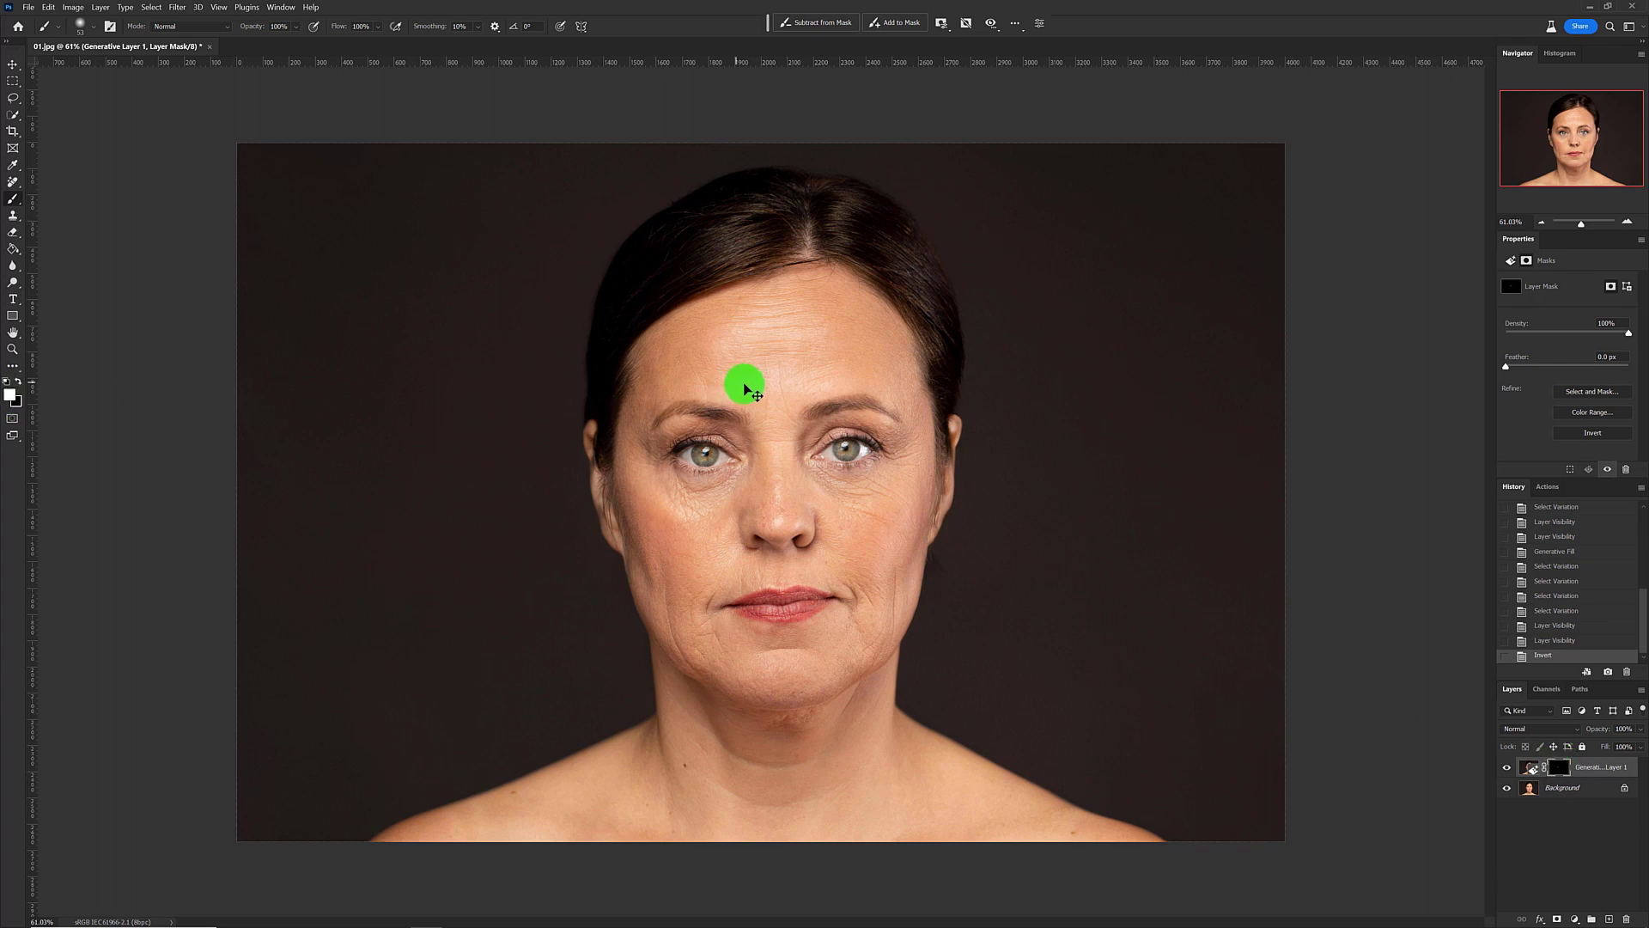
Zoom in on the face and resize the brush to about 70 px
scroll(744, 389, "up", 3)
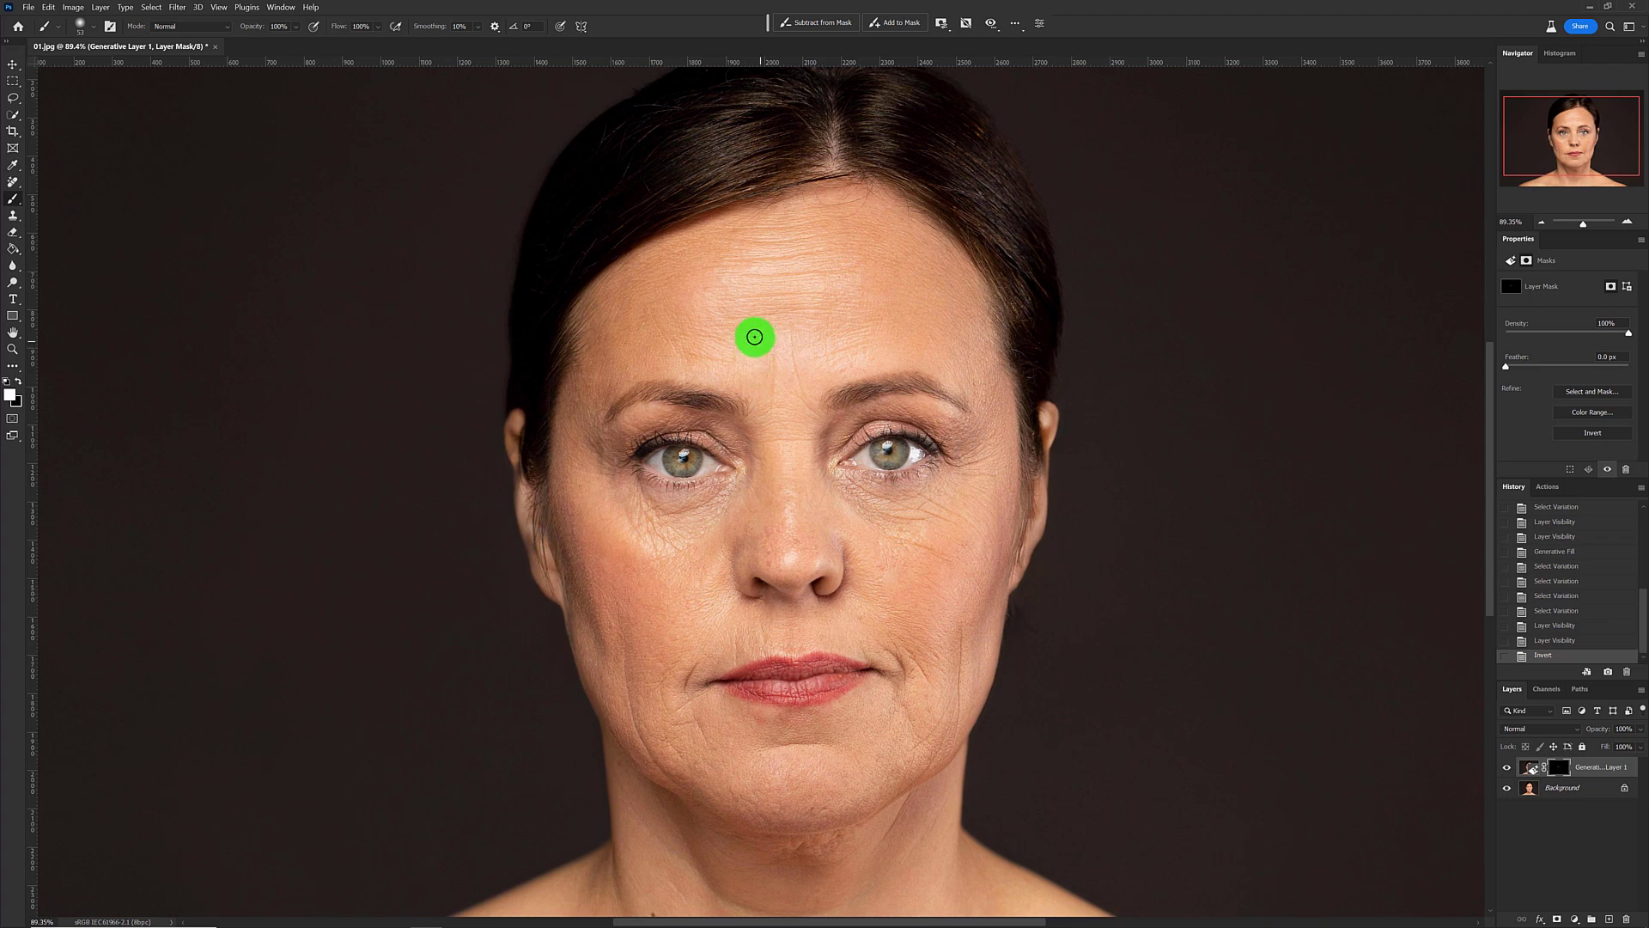
mouse_move(775, 323)
left_mouse_down()
mouse_move(822, 324)
mouse_move(808, 329)
left_mouse_up()
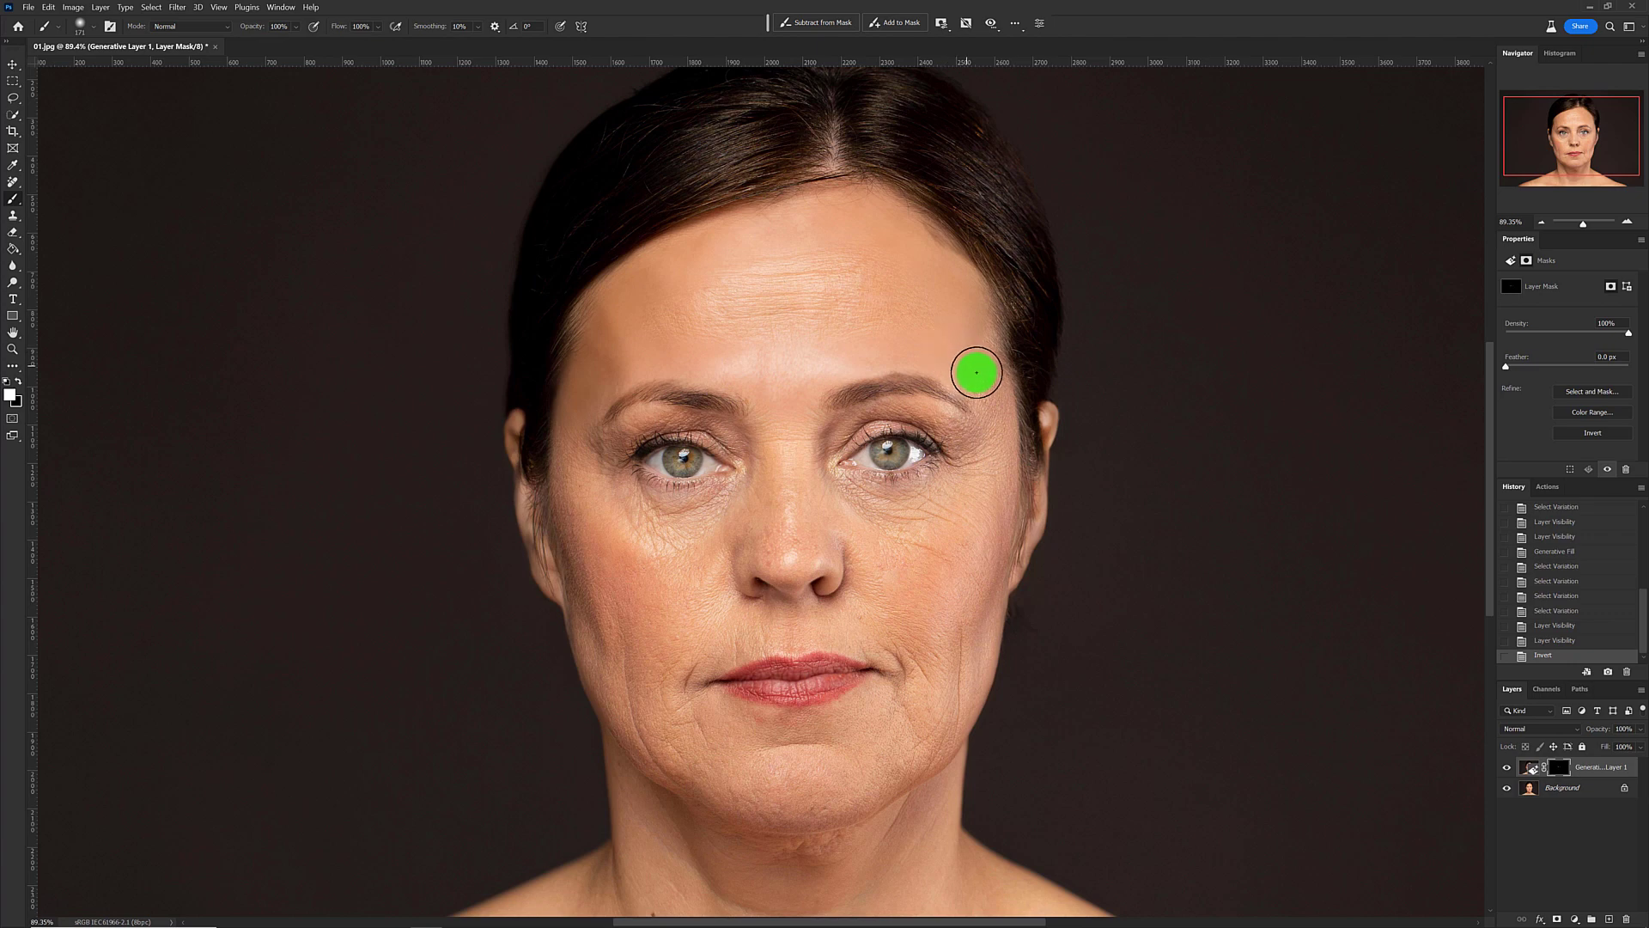
Paint white on the mask to restore smoothing under the eyes, on both cheeks and across the forehead
mouse_move(979, 481)
left_mouse_down()
mouse_move(831, 505)
mouse_move(934, 620)
mouse_move(975, 584)
left_mouse_up()
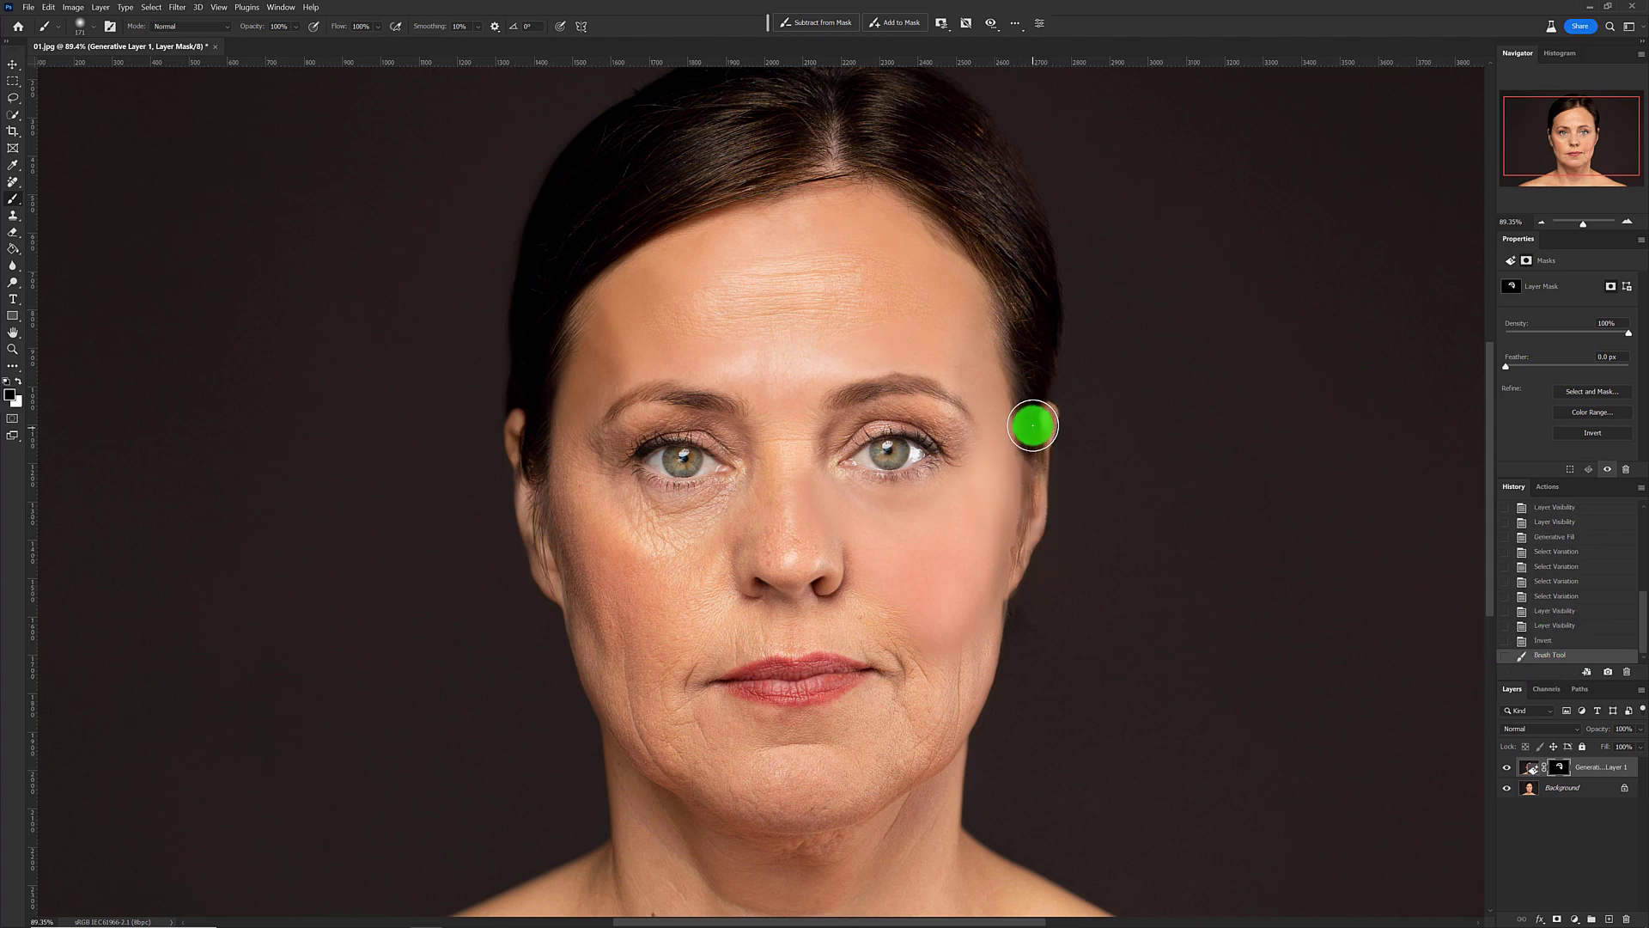
left_click_drag(1035, 434, 1017, 583)
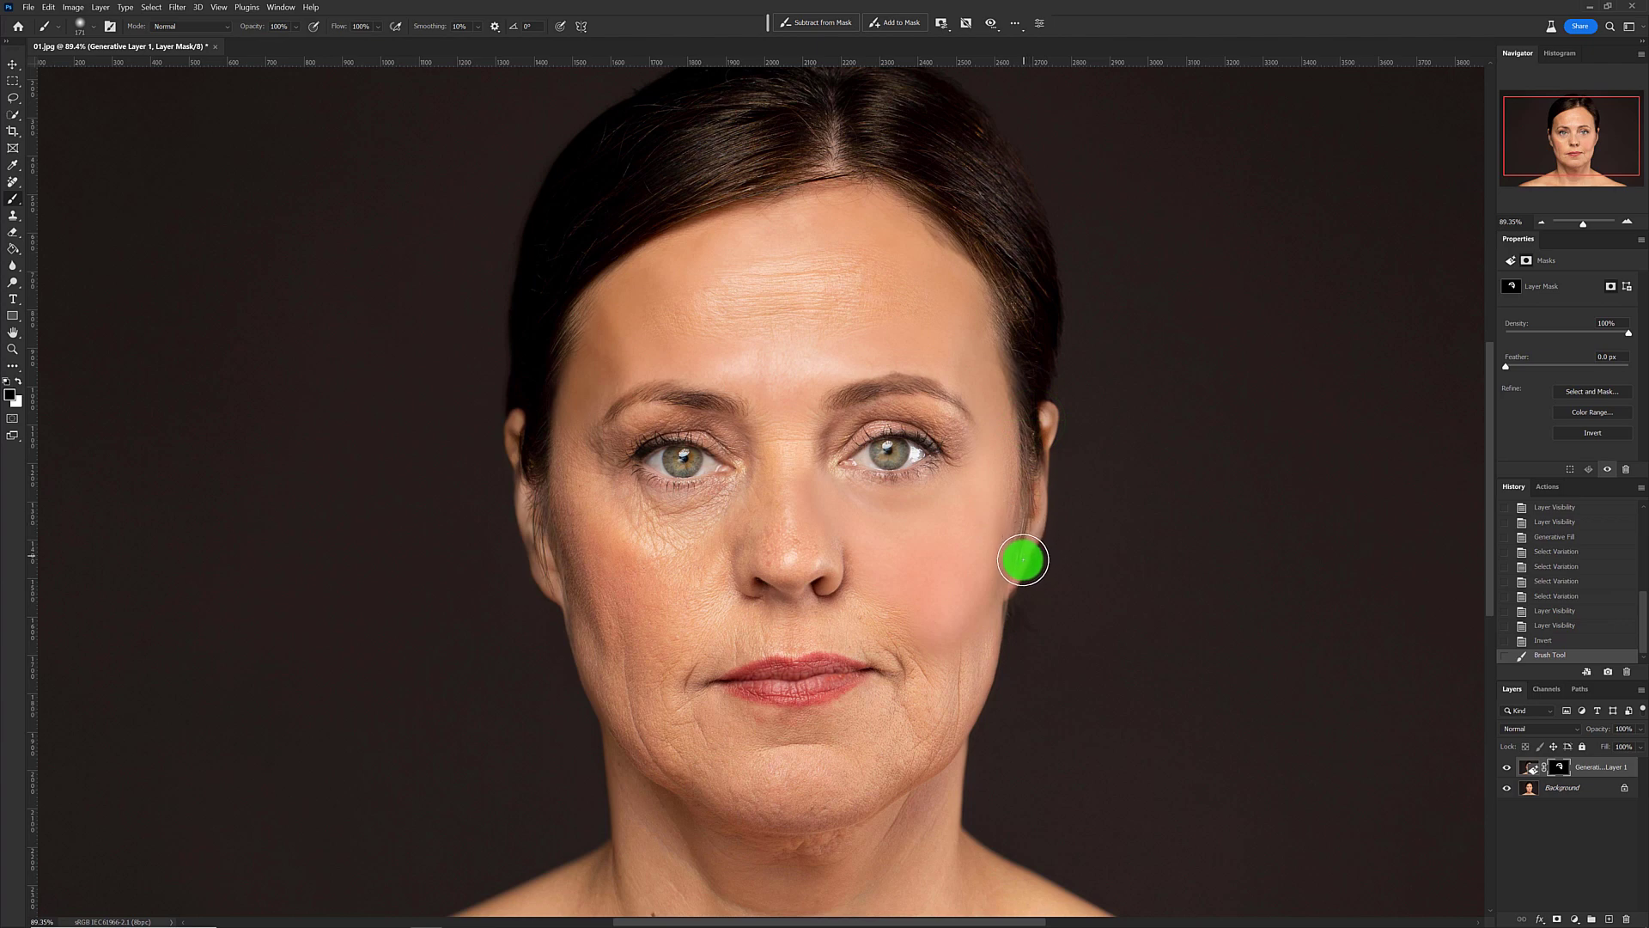
left_click_drag(1017, 583, 997, 456)
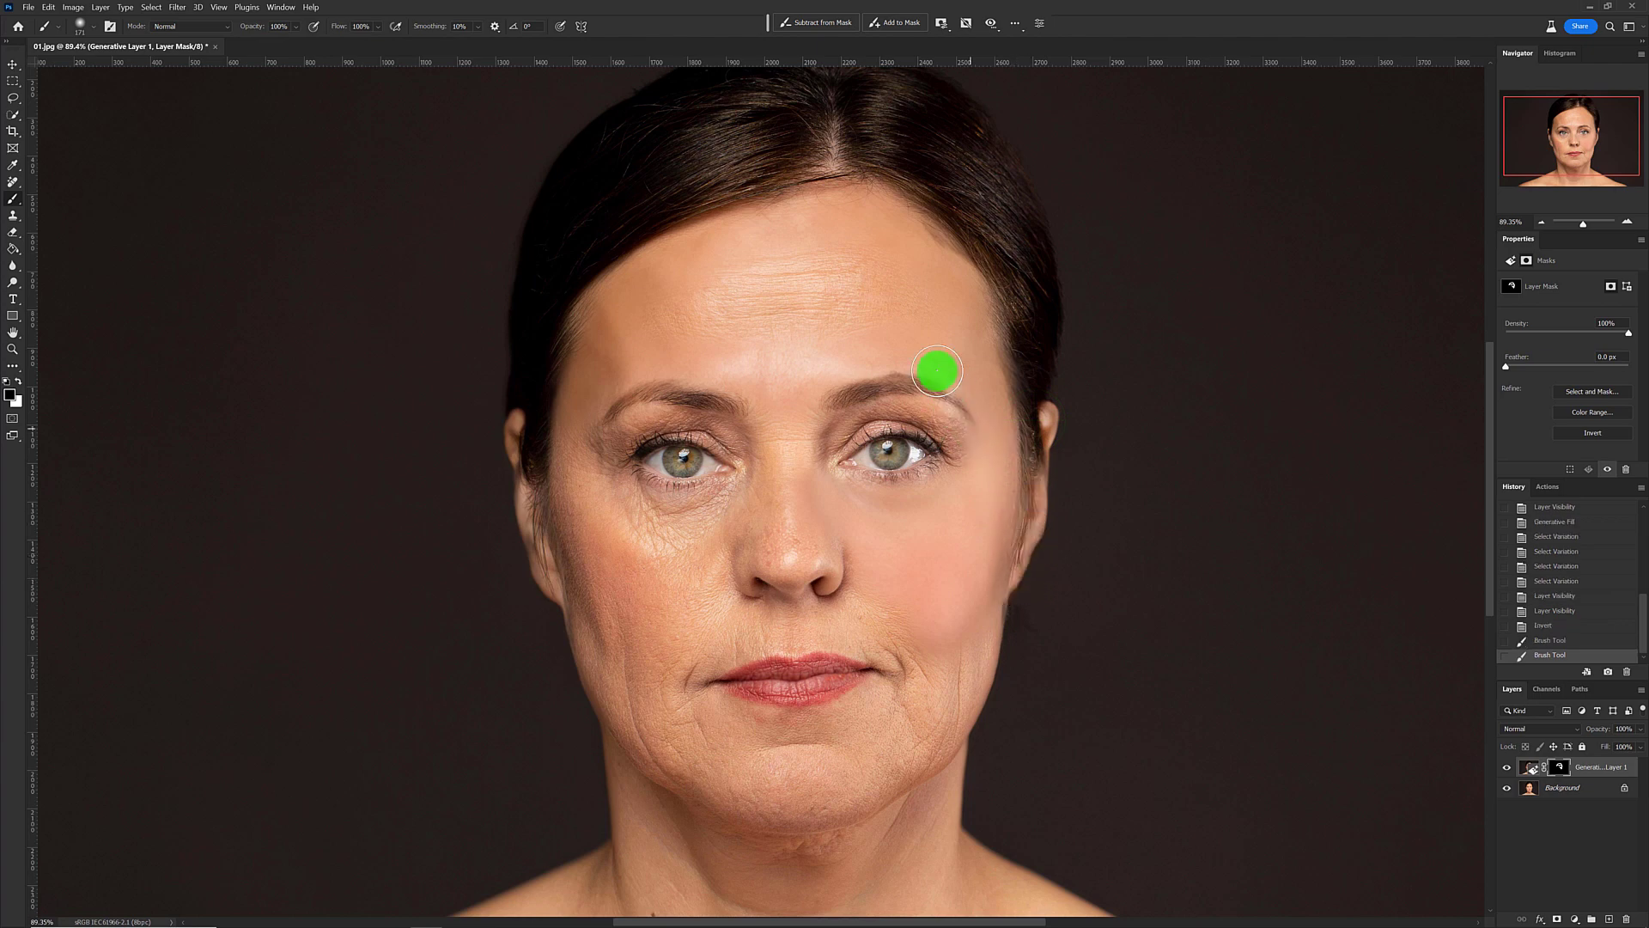
key("x")
mouse_move(869, 298)
left_mouse_down()
mouse_move(821, 274)
mouse_move(725, 295)
mouse_move(622, 346)
mouse_move(773, 357)
mouse_move(780, 455)
left_mouse_up()
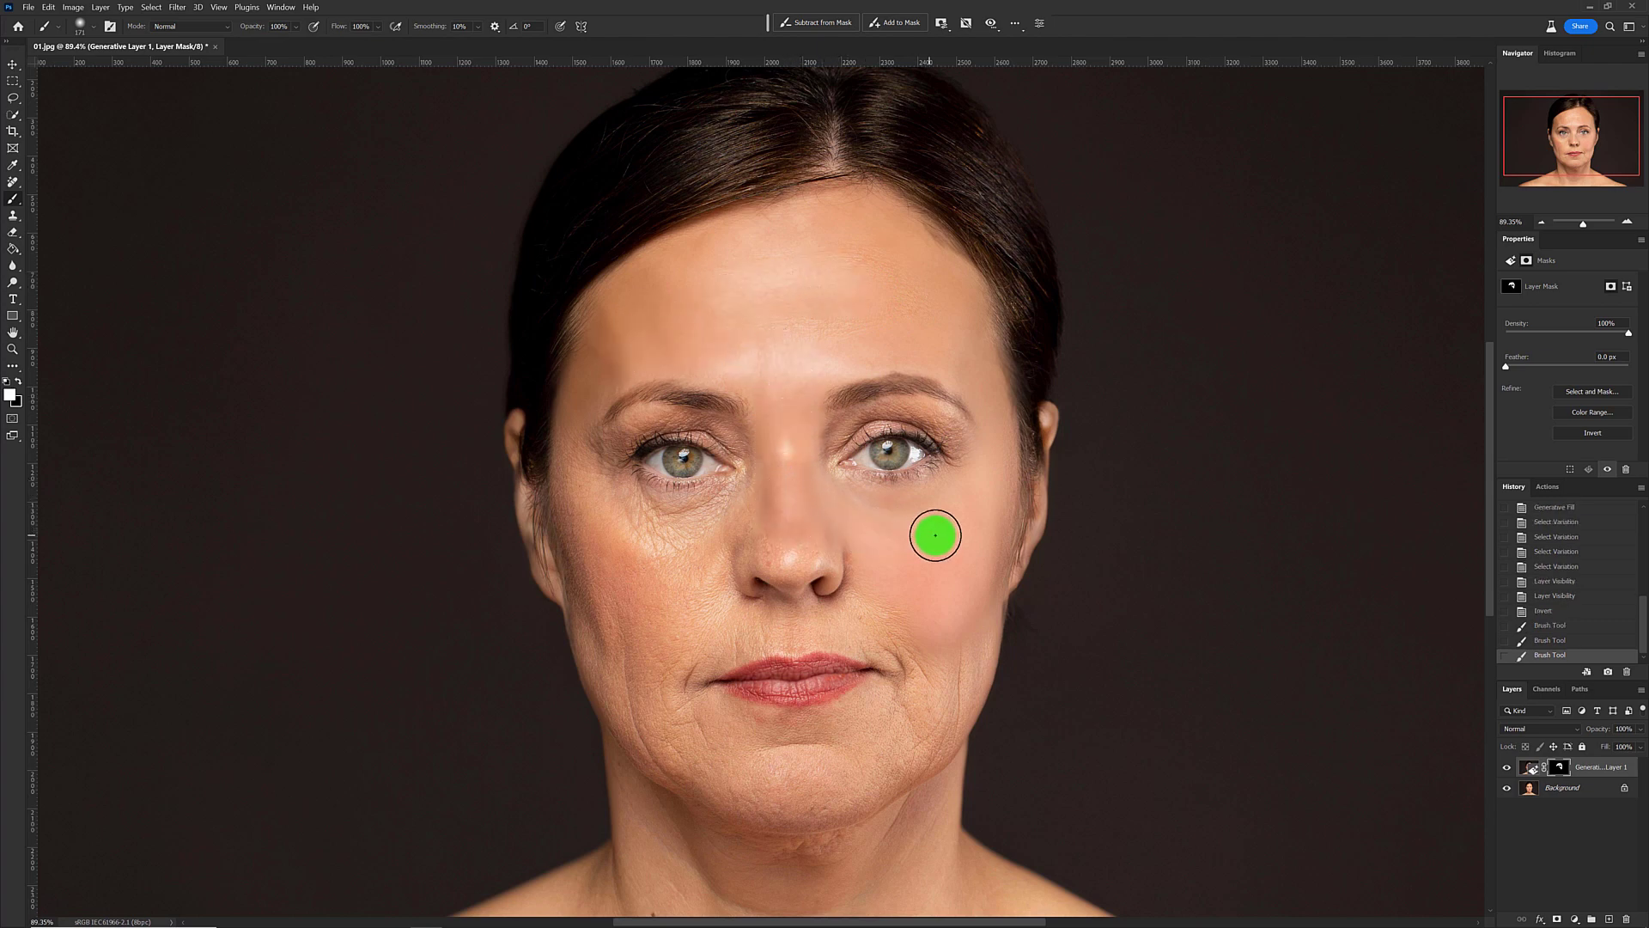
mouse_move(748, 494)
left_mouse_down()
mouse_move(583, 481)
mouse_move(689, 544)
left_mouse_up()
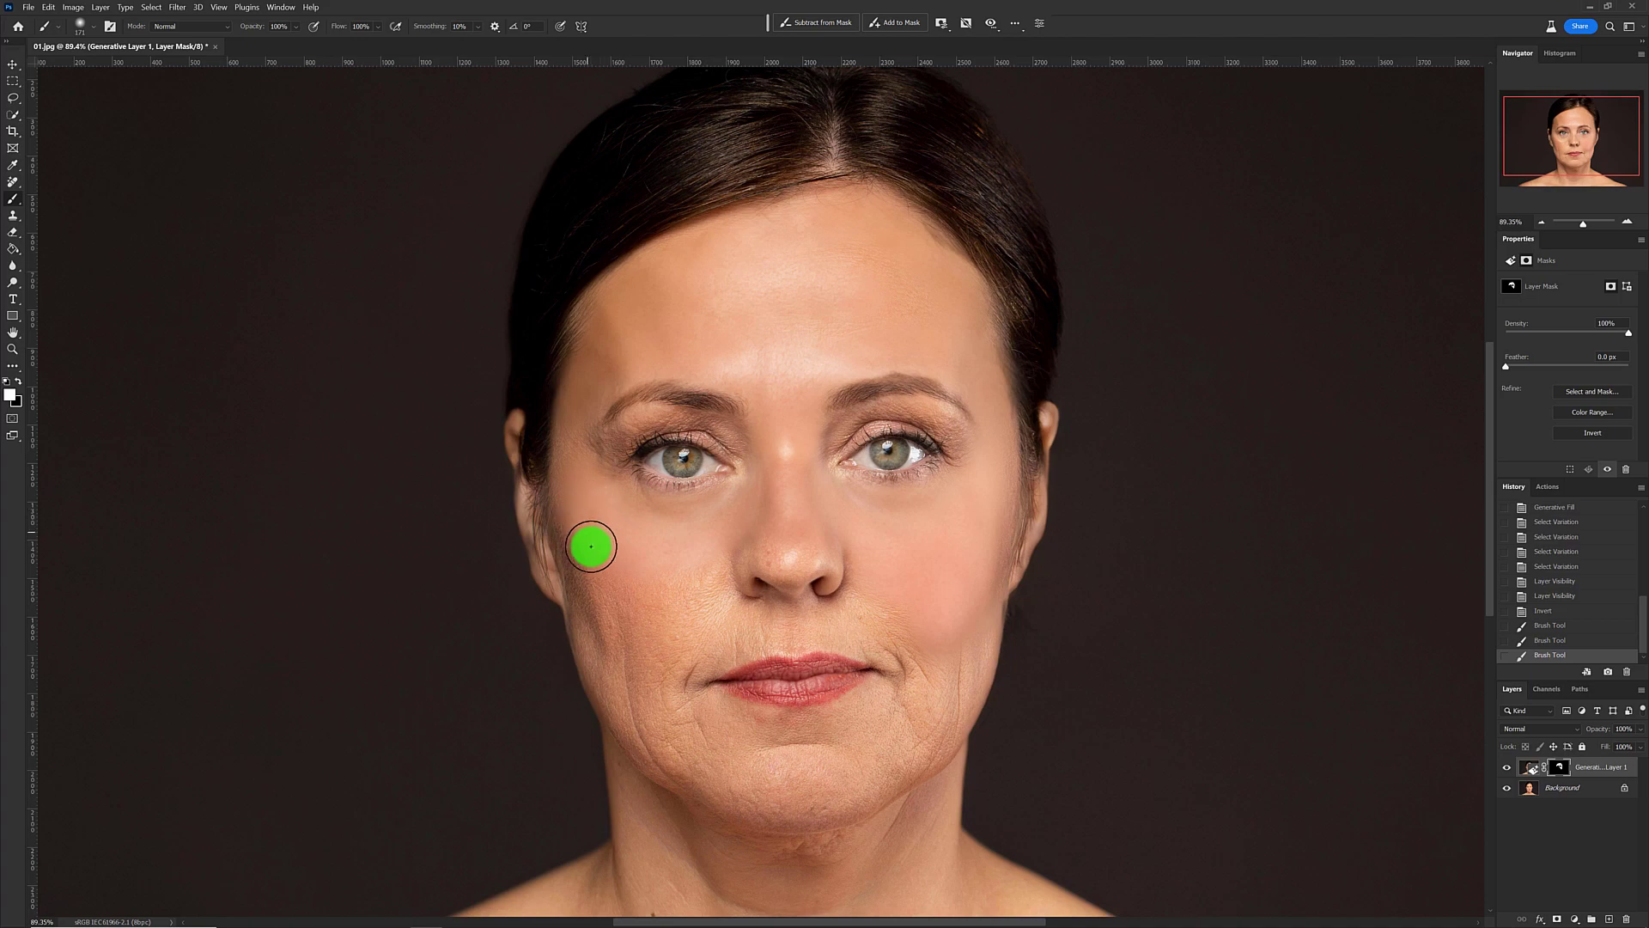
left_click_drag(689, 544, 687, 623)
Shrink the brush to 111 and restore smoothing on the right brow, around the left eye, and over the chin and neck
right_click(883, 607)
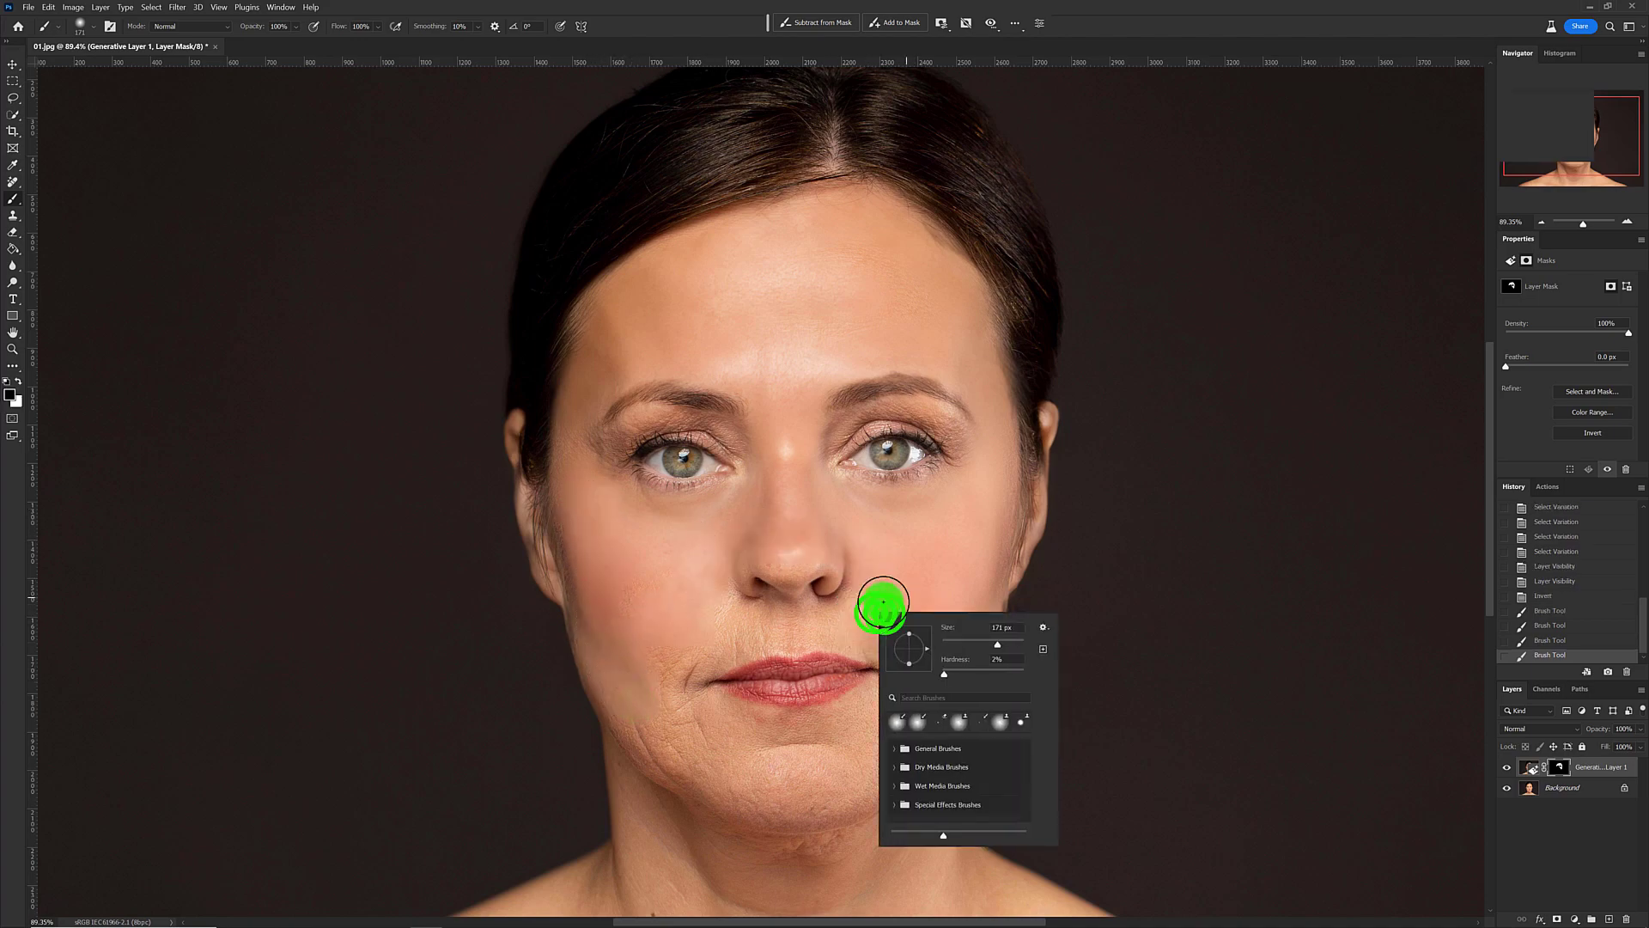
left_click(926, 576)
scroll(960, 659, "up", 3)
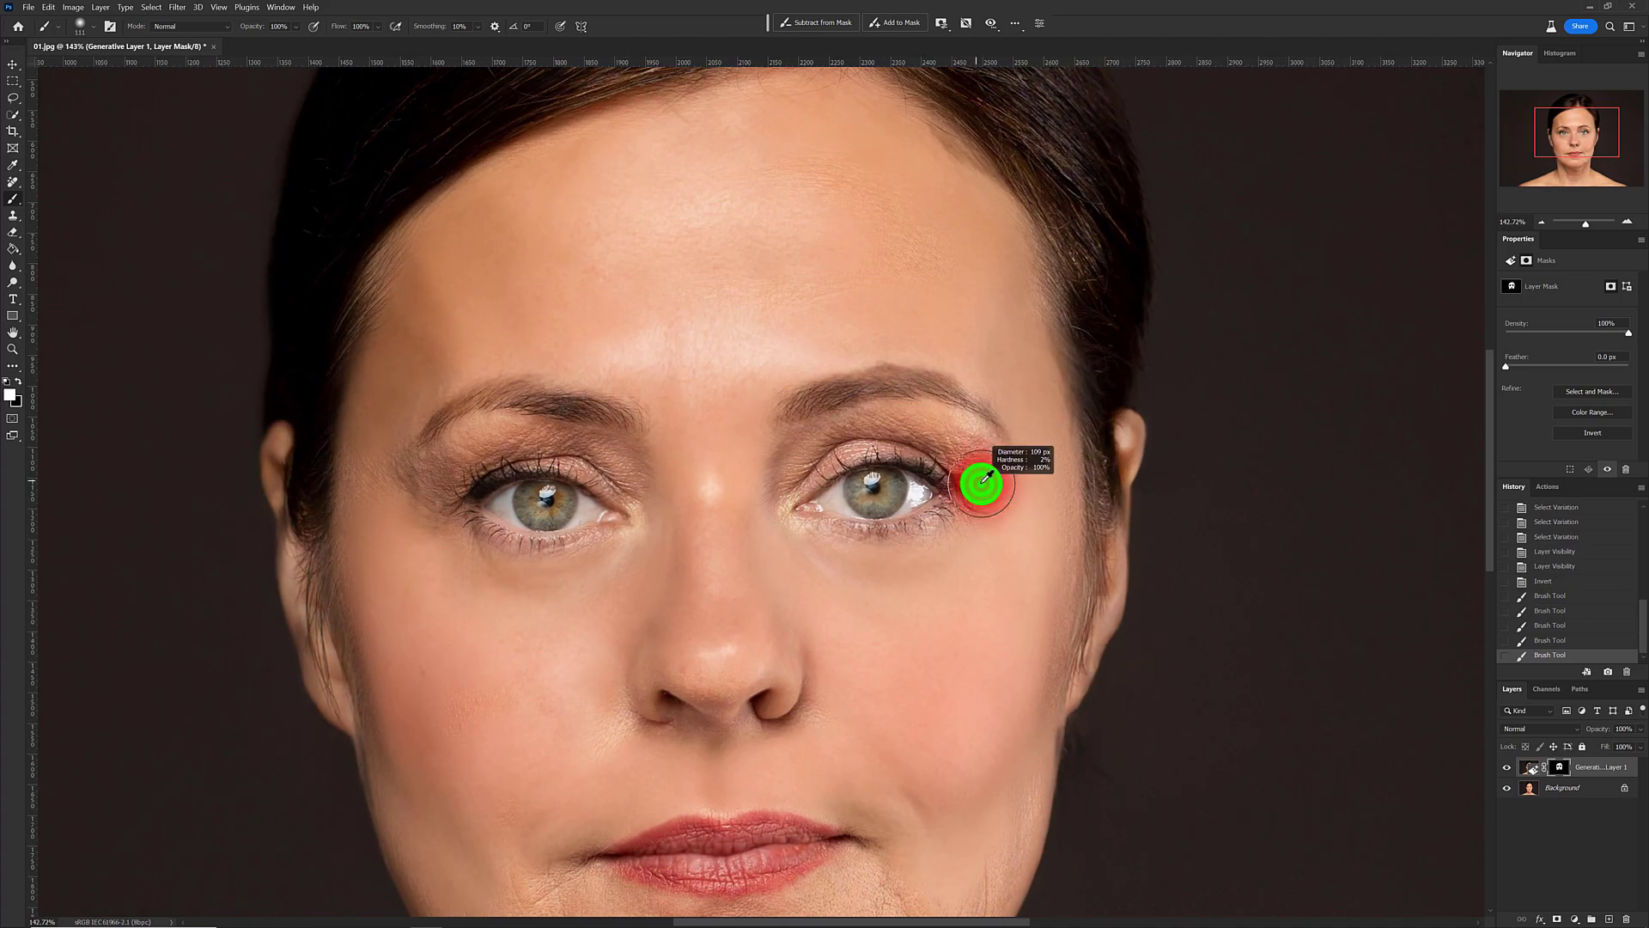
left_click_drag(959, 432, 898, 427)
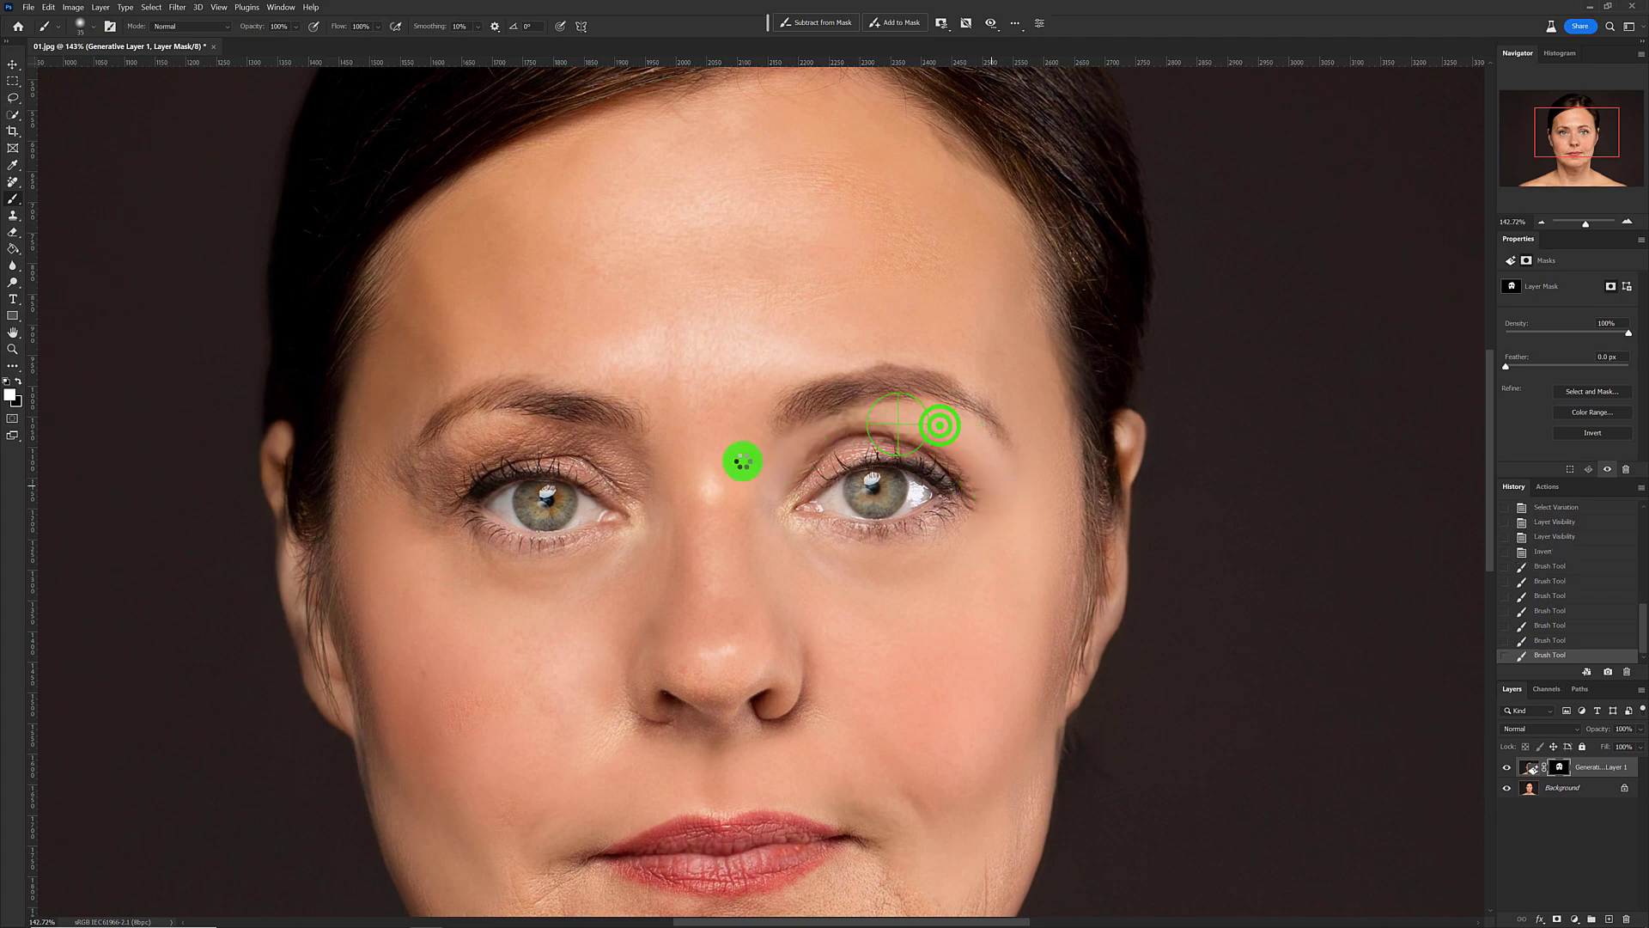
mouse_move(634, 475)
left_mouse_down()
mouse_move(494, 452)
mouse_move(405, 544)
left_mouse_up()
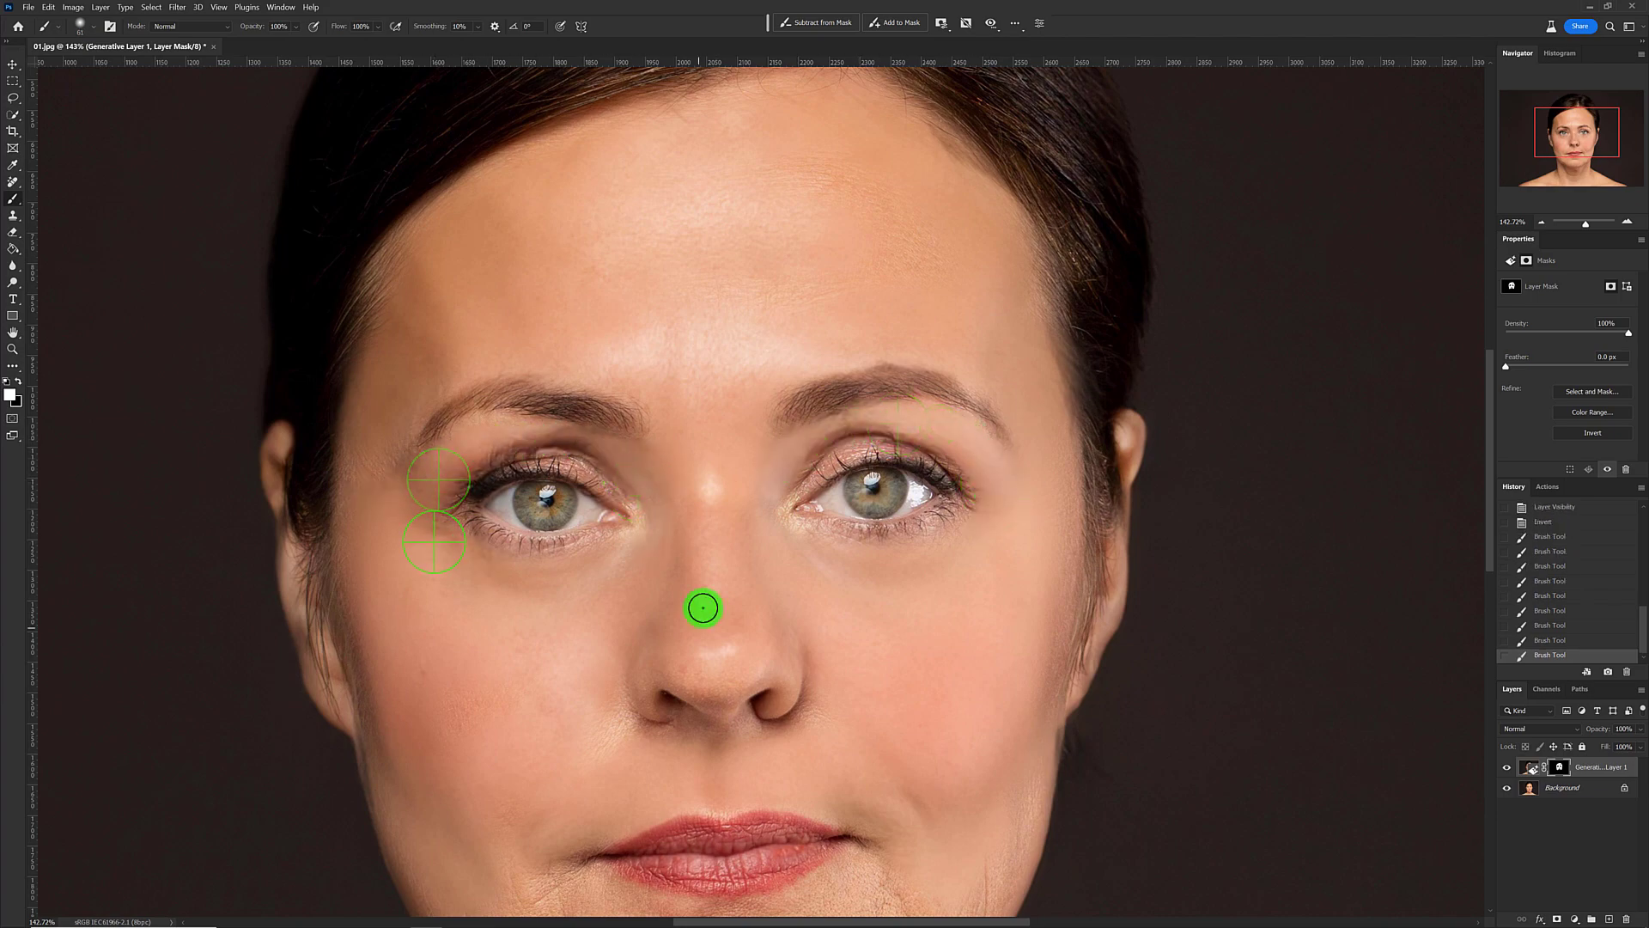
mouse_move(783, 590)
left_mouse_down()
mouse_move(583, 464)
mouse_move(790, 422)
left_mouse_up()
scroll(699, 405, "down", 3)
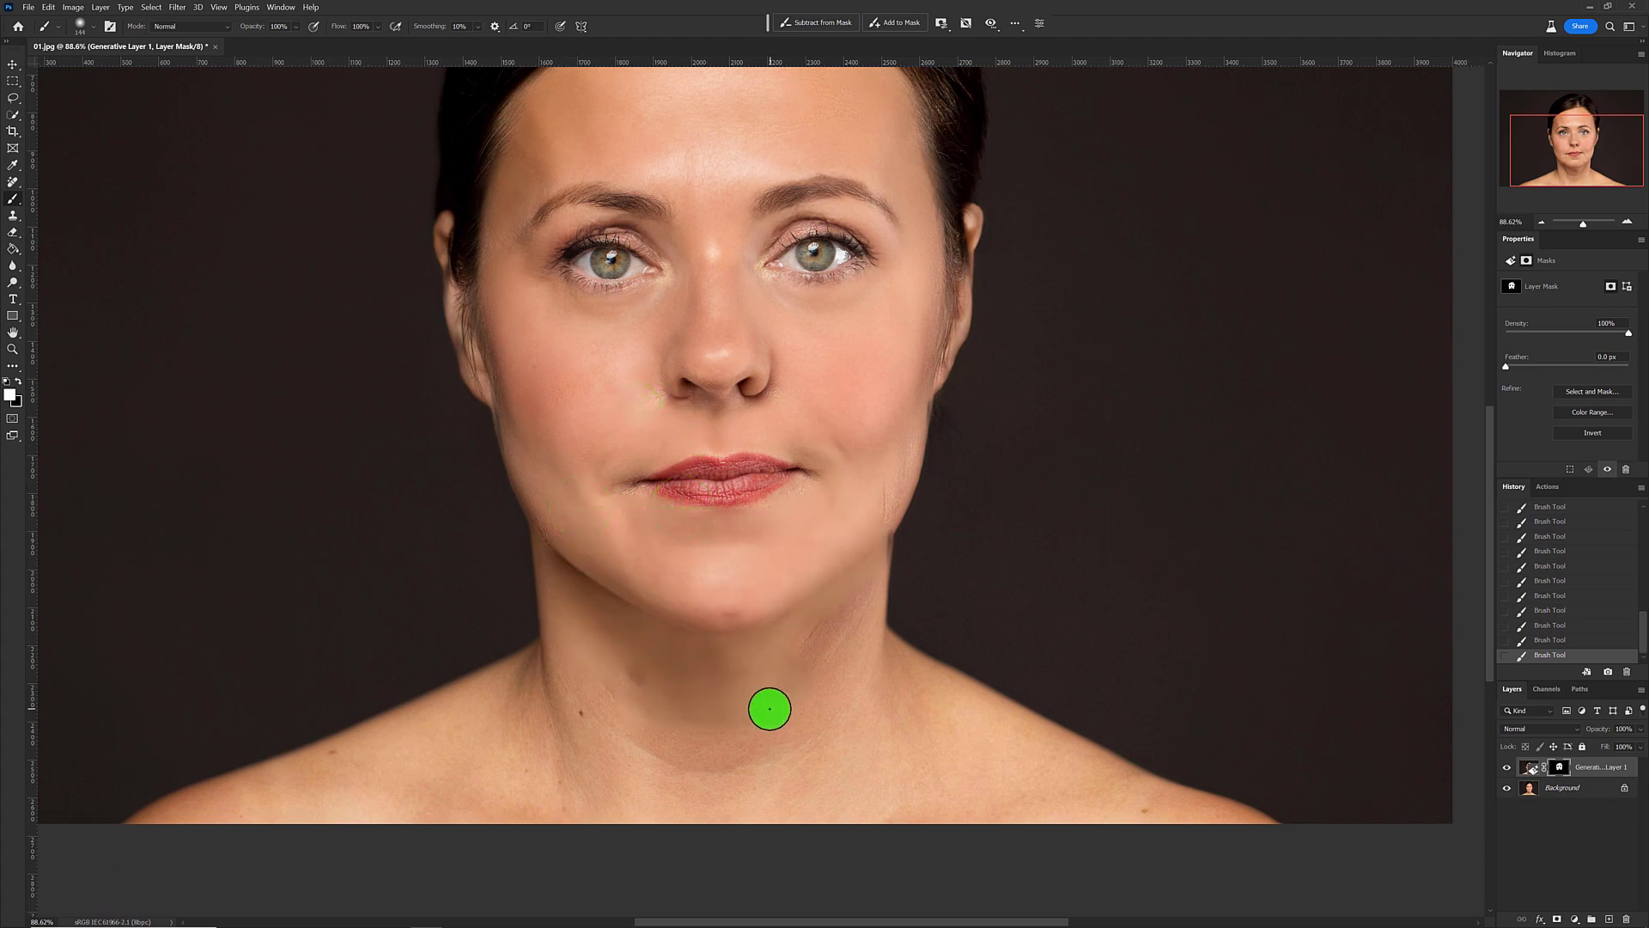
left_click_drag(747, 730, 772, 730)
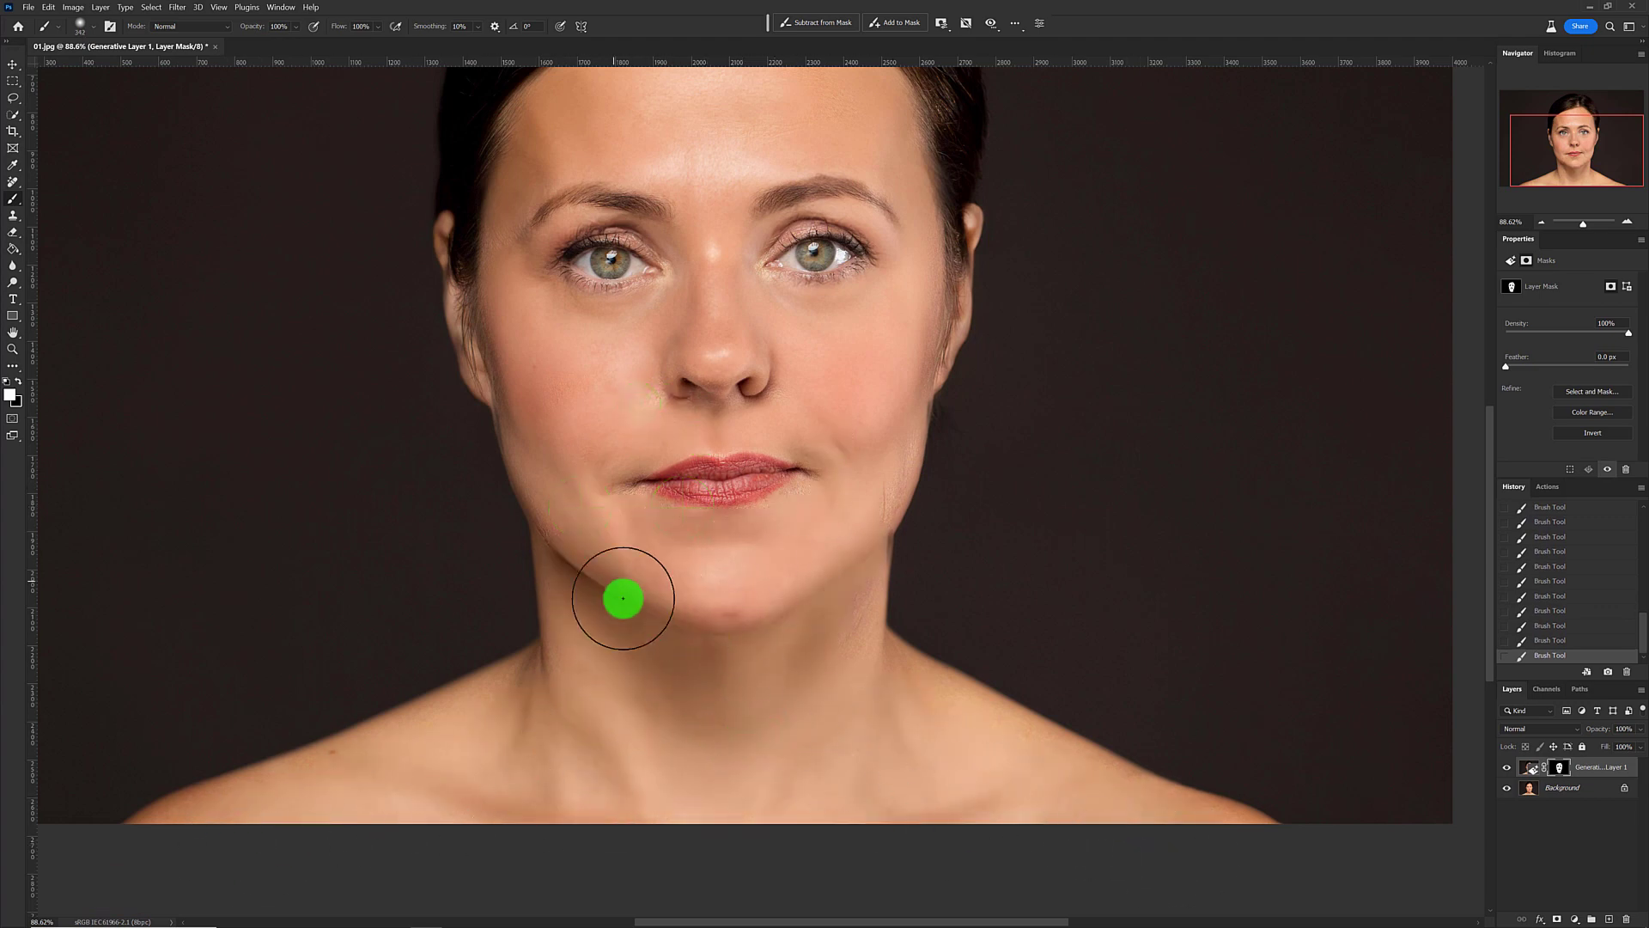
scroll(627, 596, "down", 2)
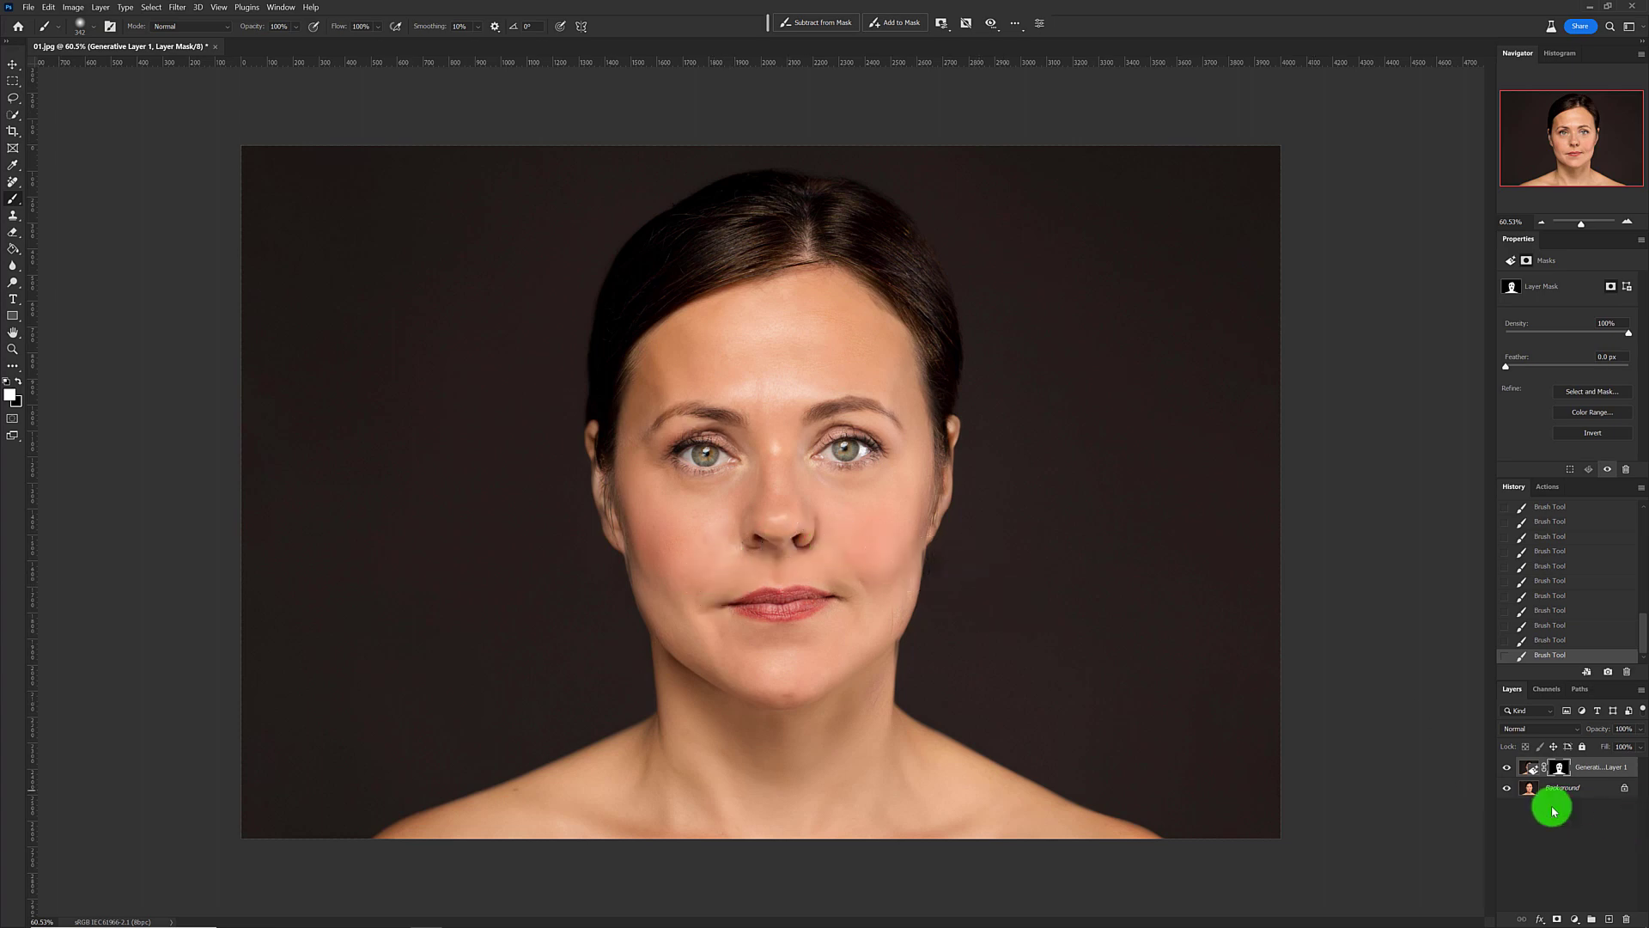
Toggle Generative Layer 1 off and on to compare against the wrinkled original
left_click(1505, 773)
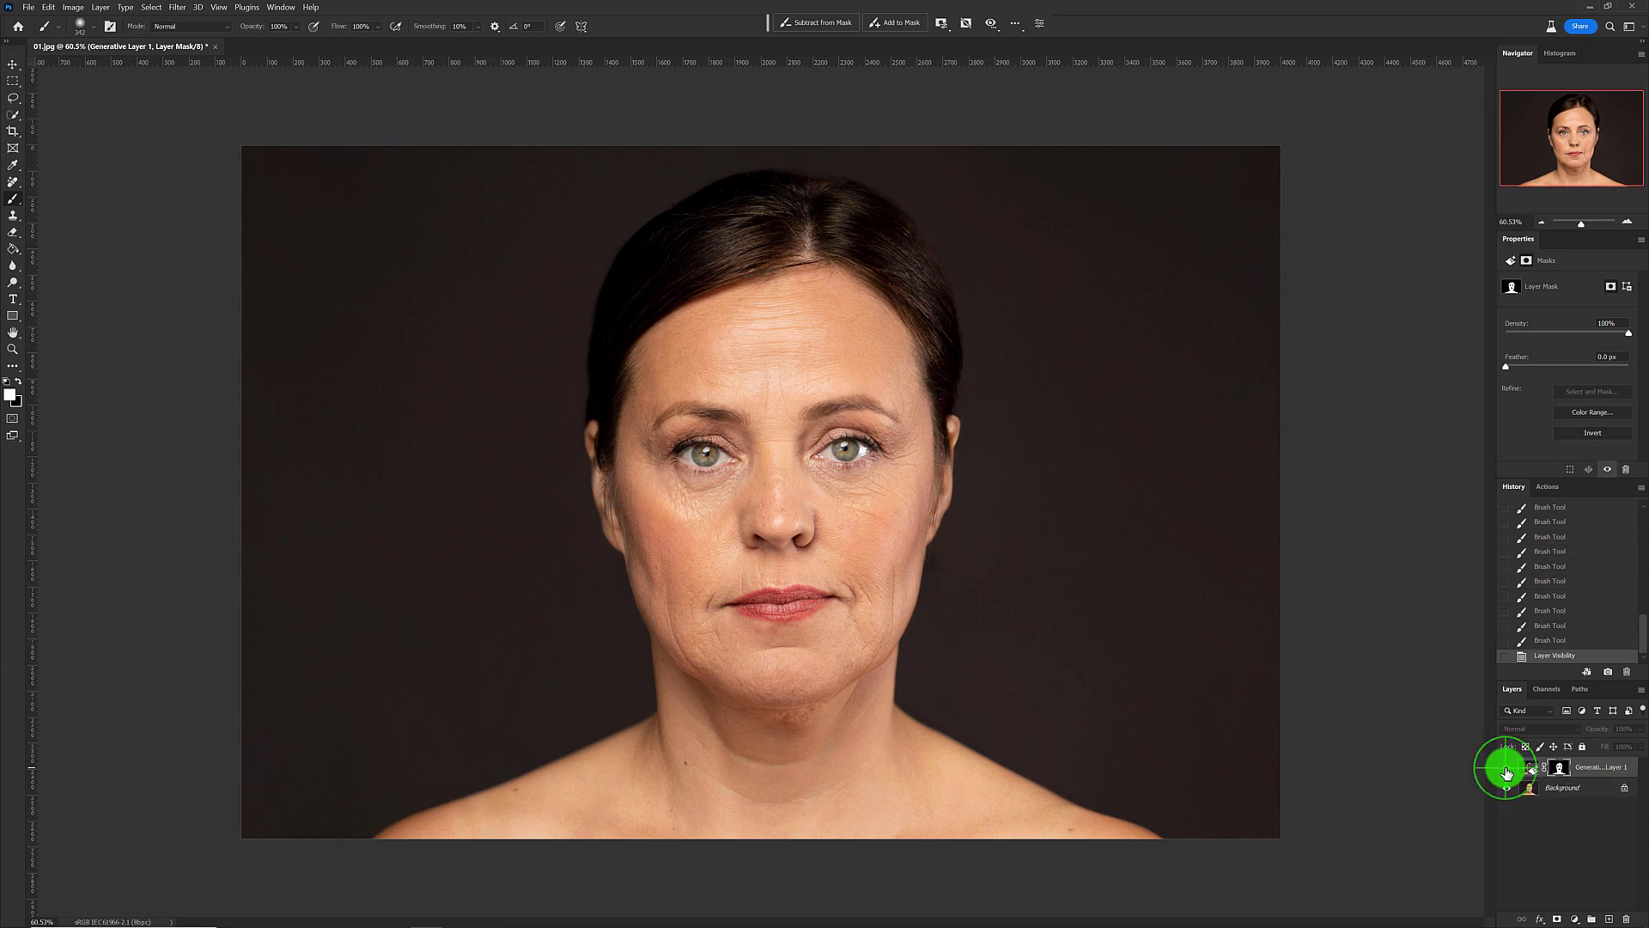
left_click(1505, 773)
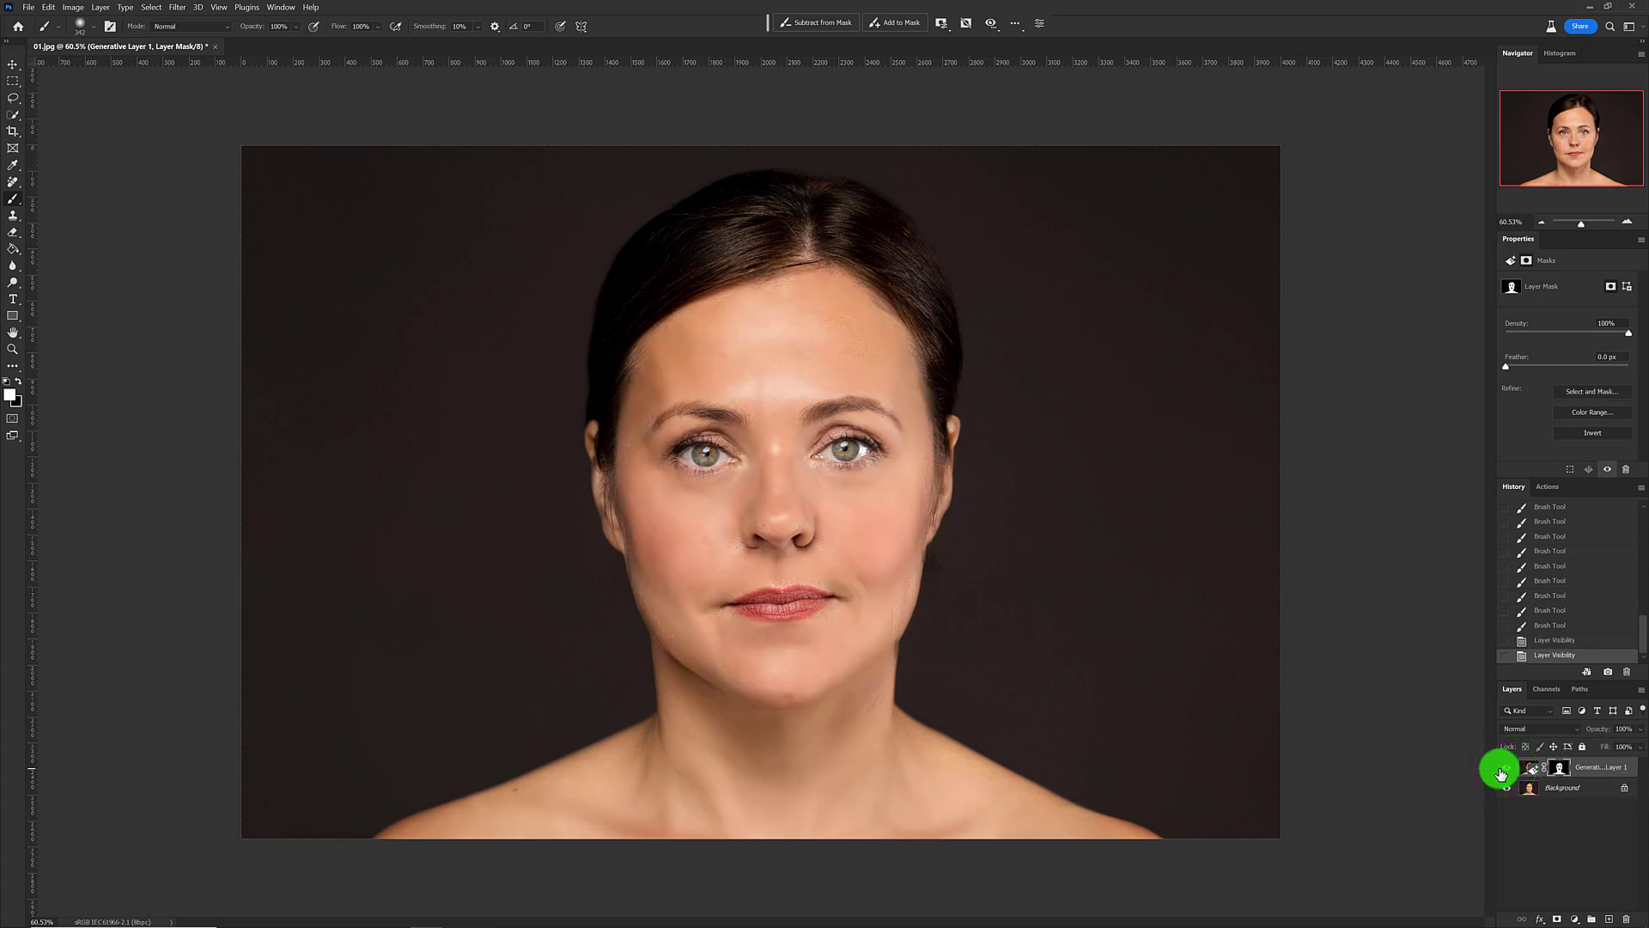
scroll(868, 564, "up", 1)
scroll(868, 564, "up", 3)
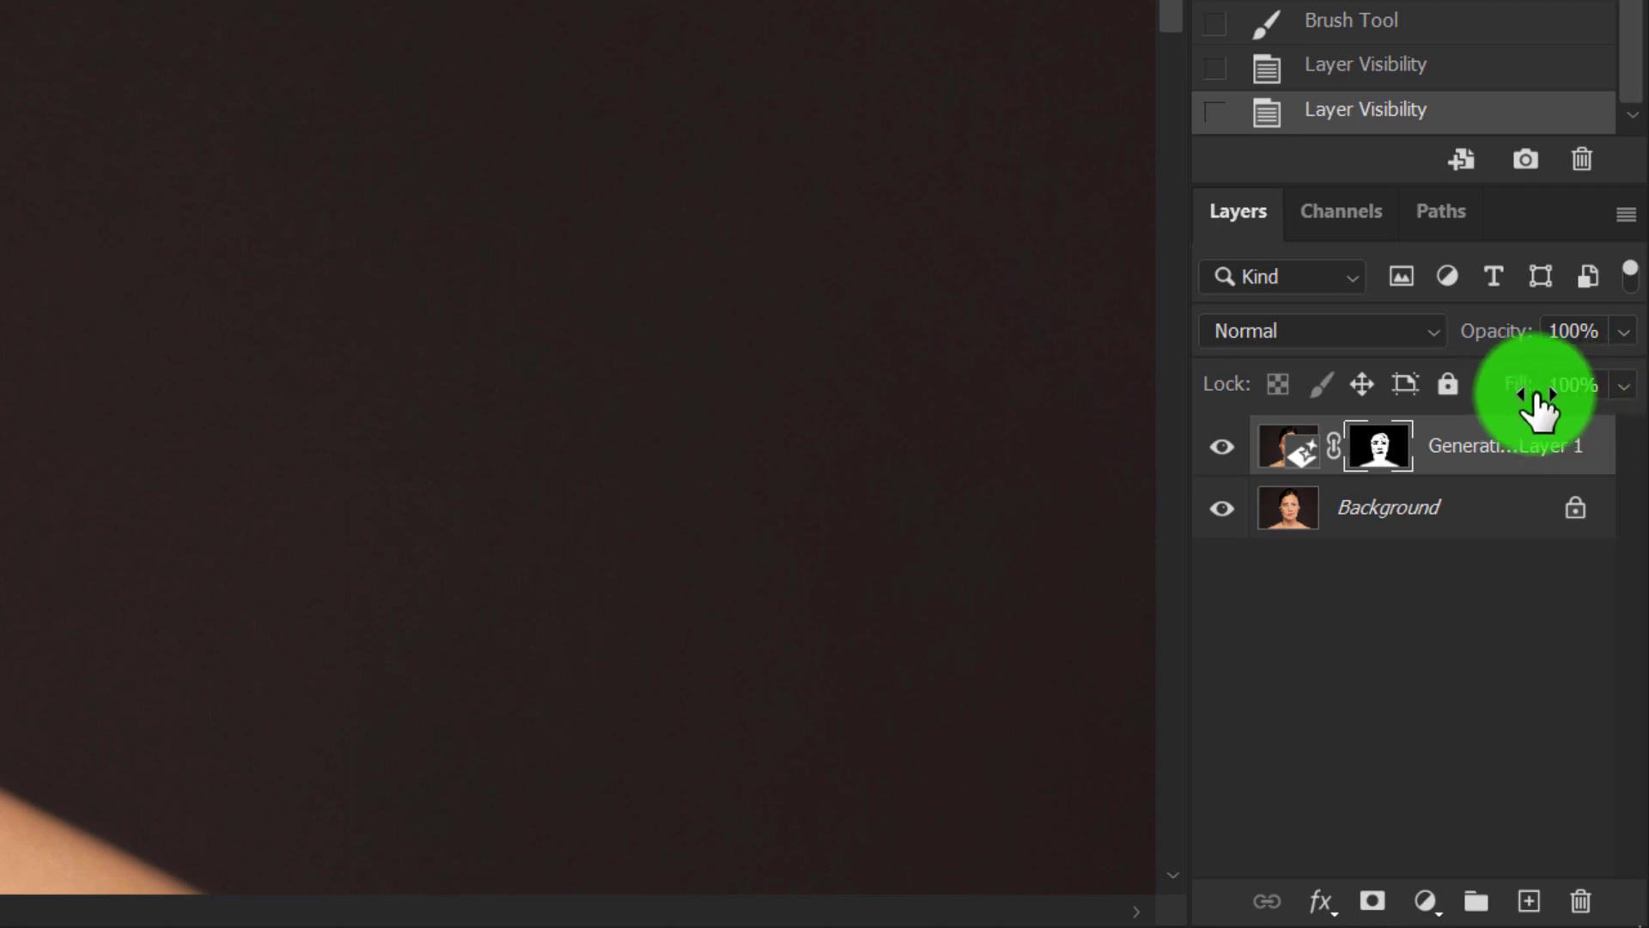
Lower Generative Layer 1's fill to 63% and compare it with the original again
left_click(1624, 388)
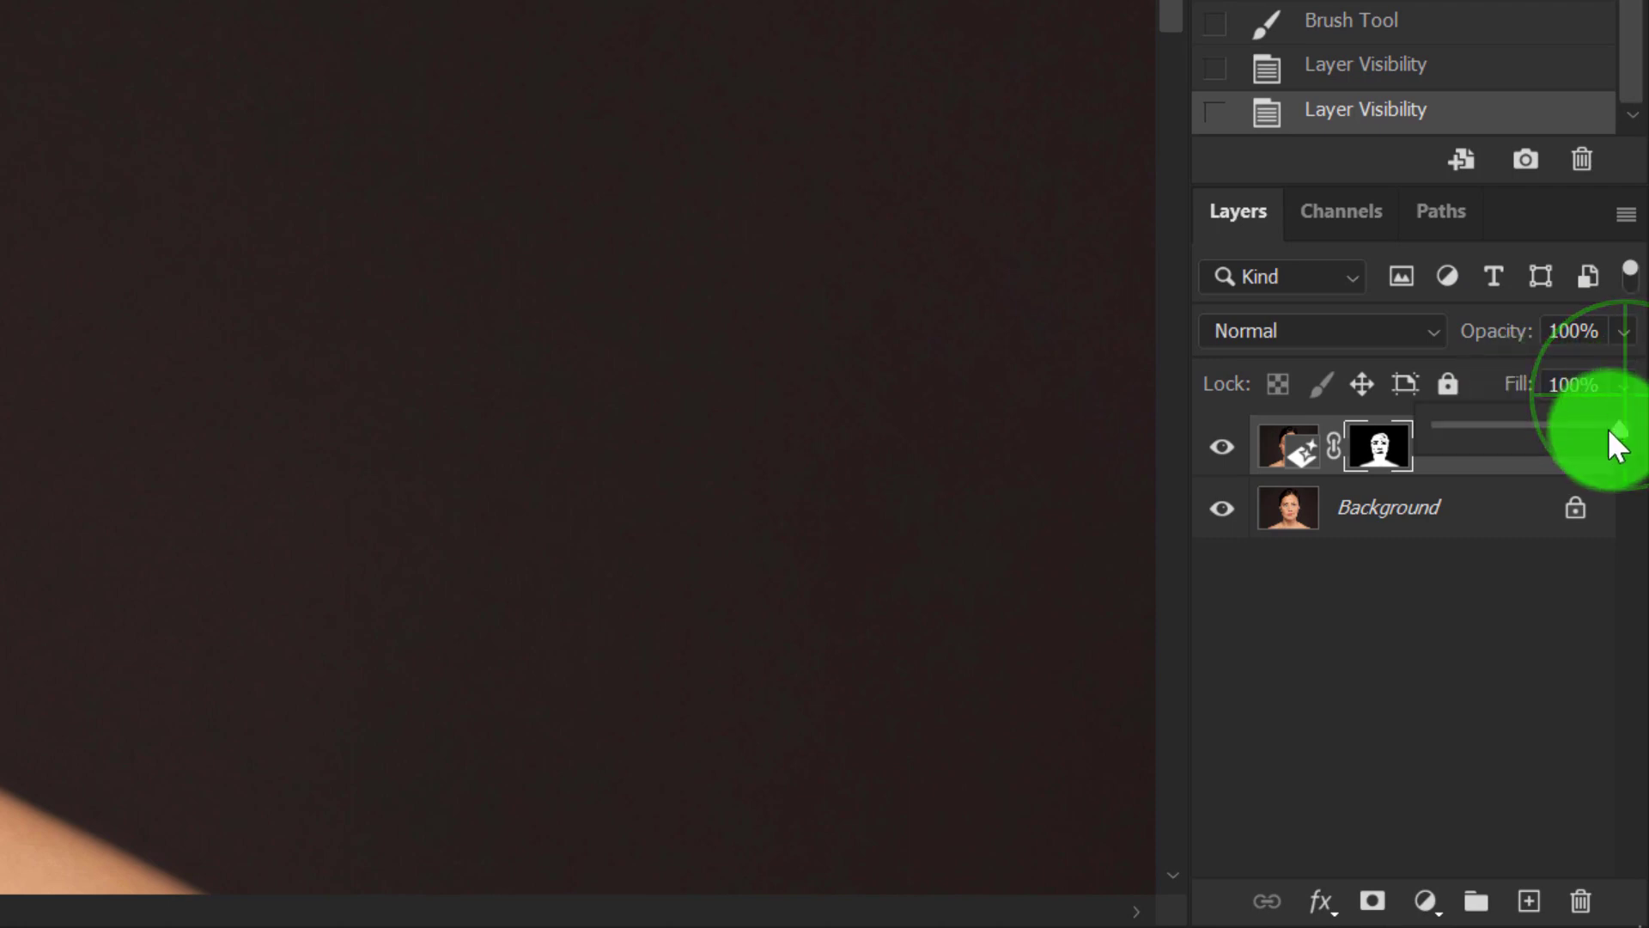
left_click_drag(1618, 426, 1469, 424)
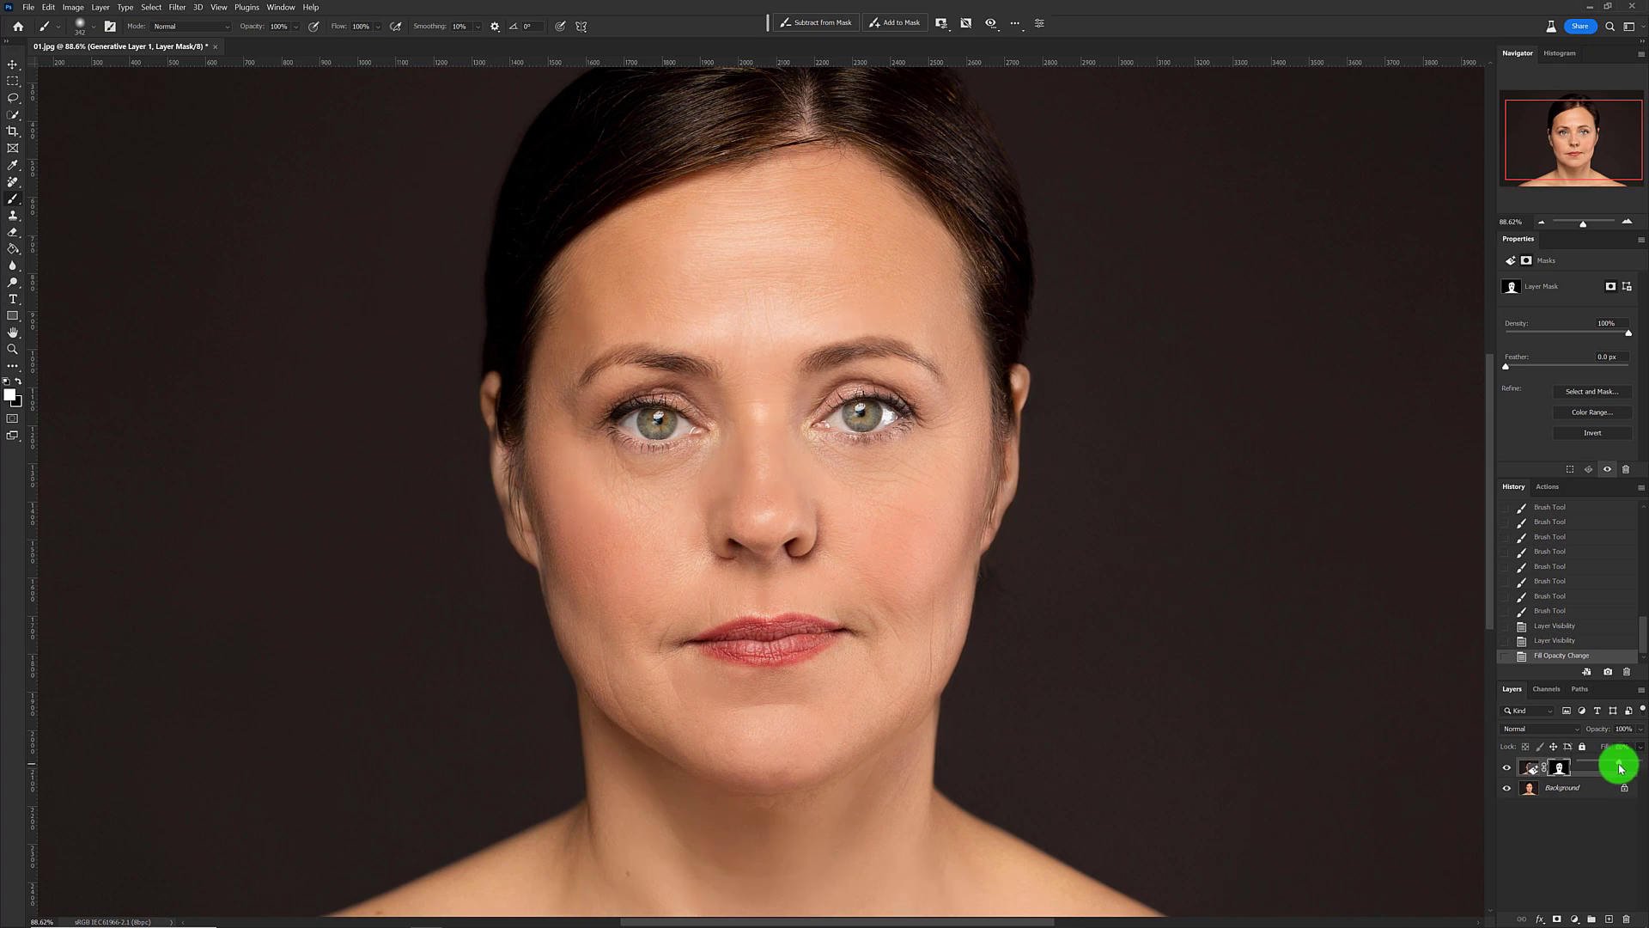
left_click(1620, 766)
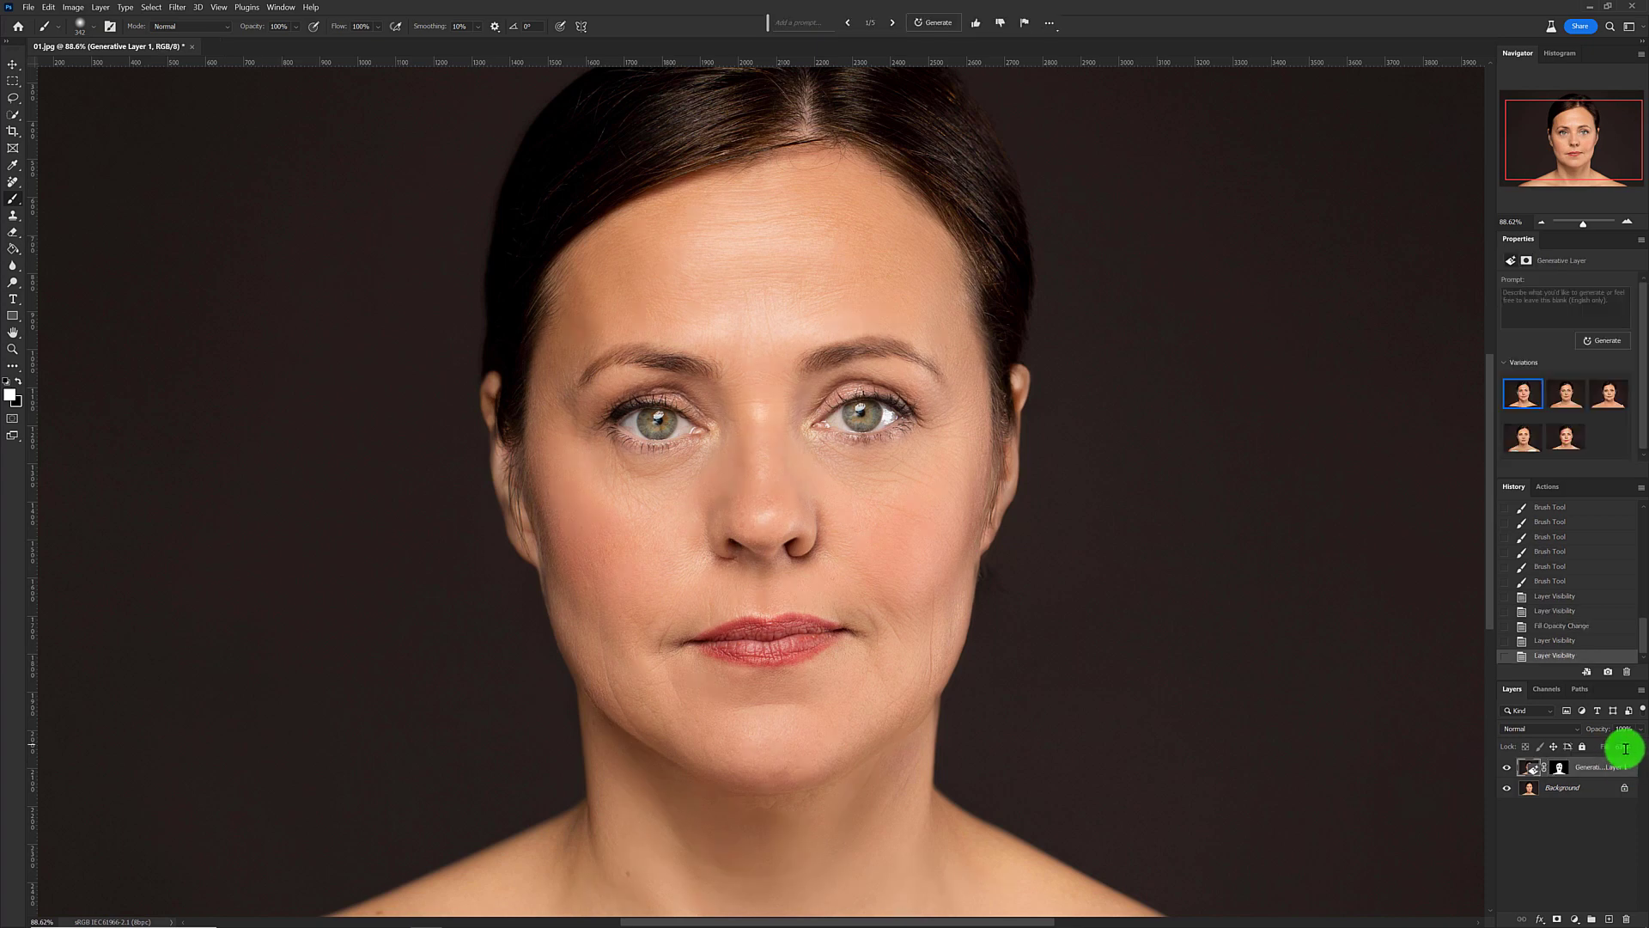
left_click(1507, 775)
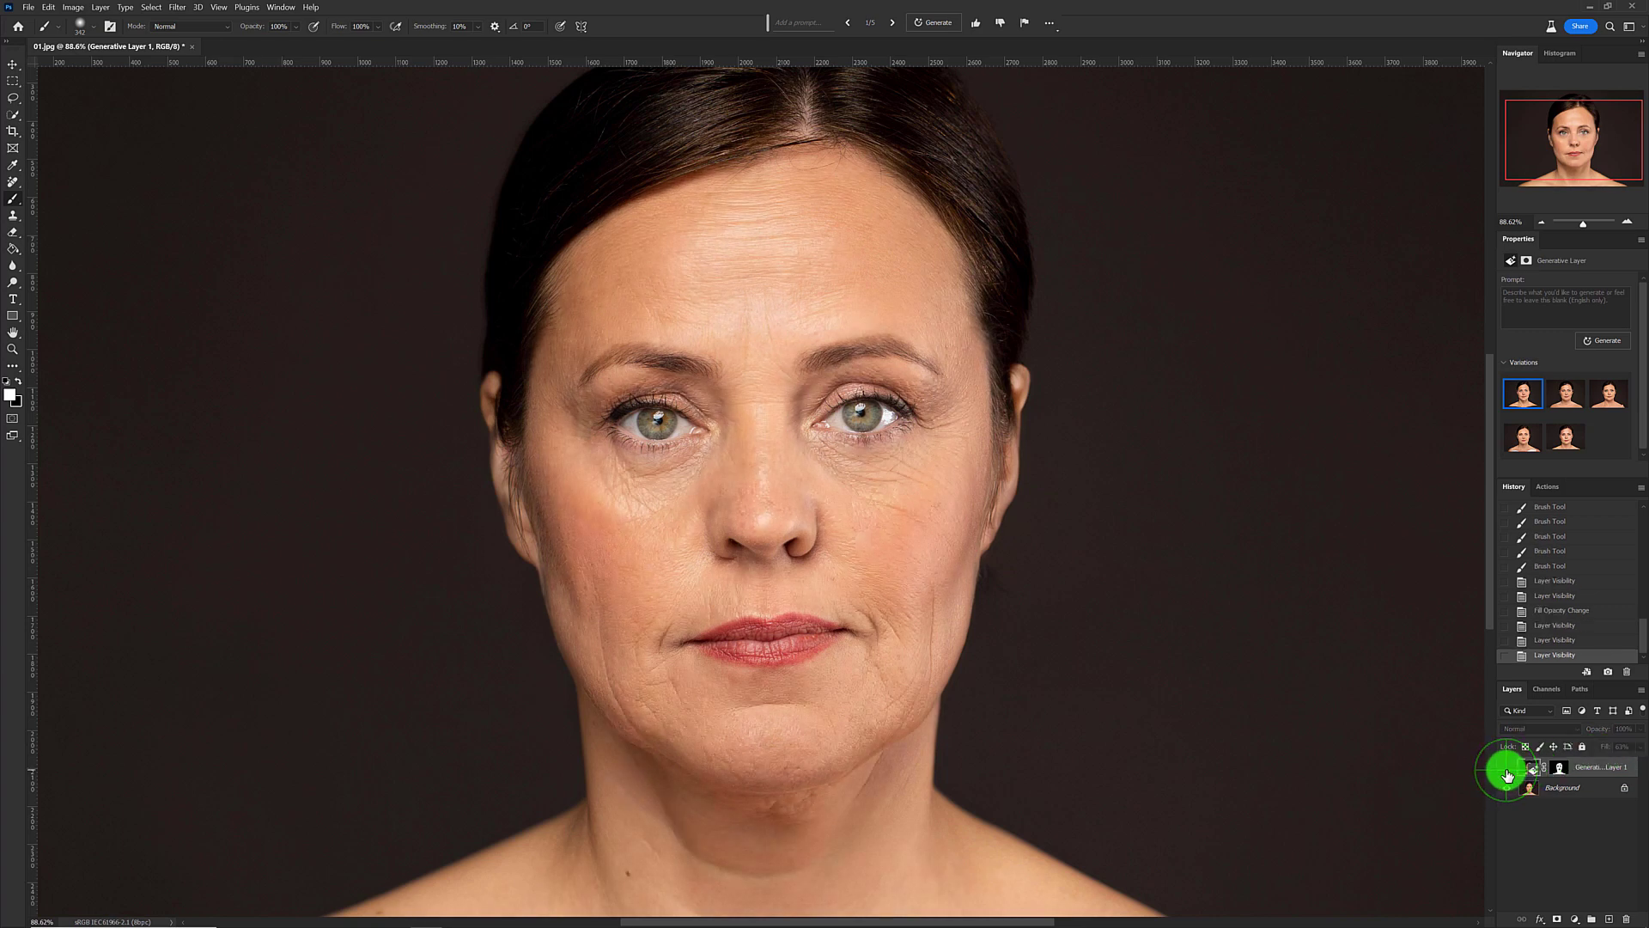
left_click(1508, 769)
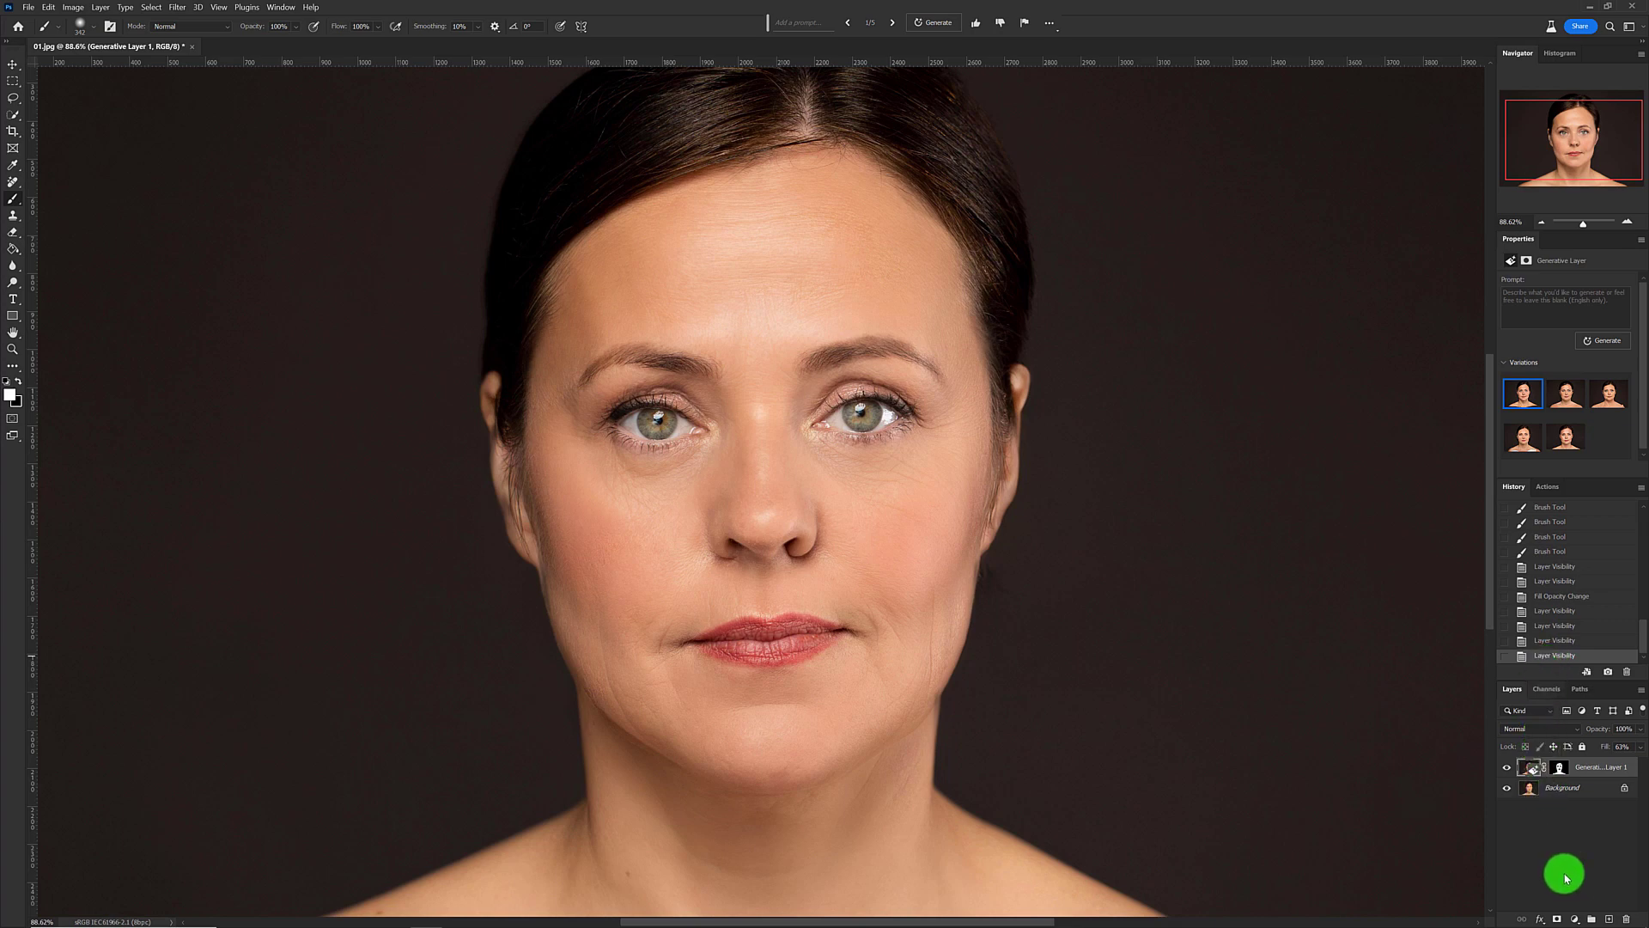
Add a Curves 1 adjustment layer with a raised, brightening curve and an inverted black mask
left_click(1575, 921)
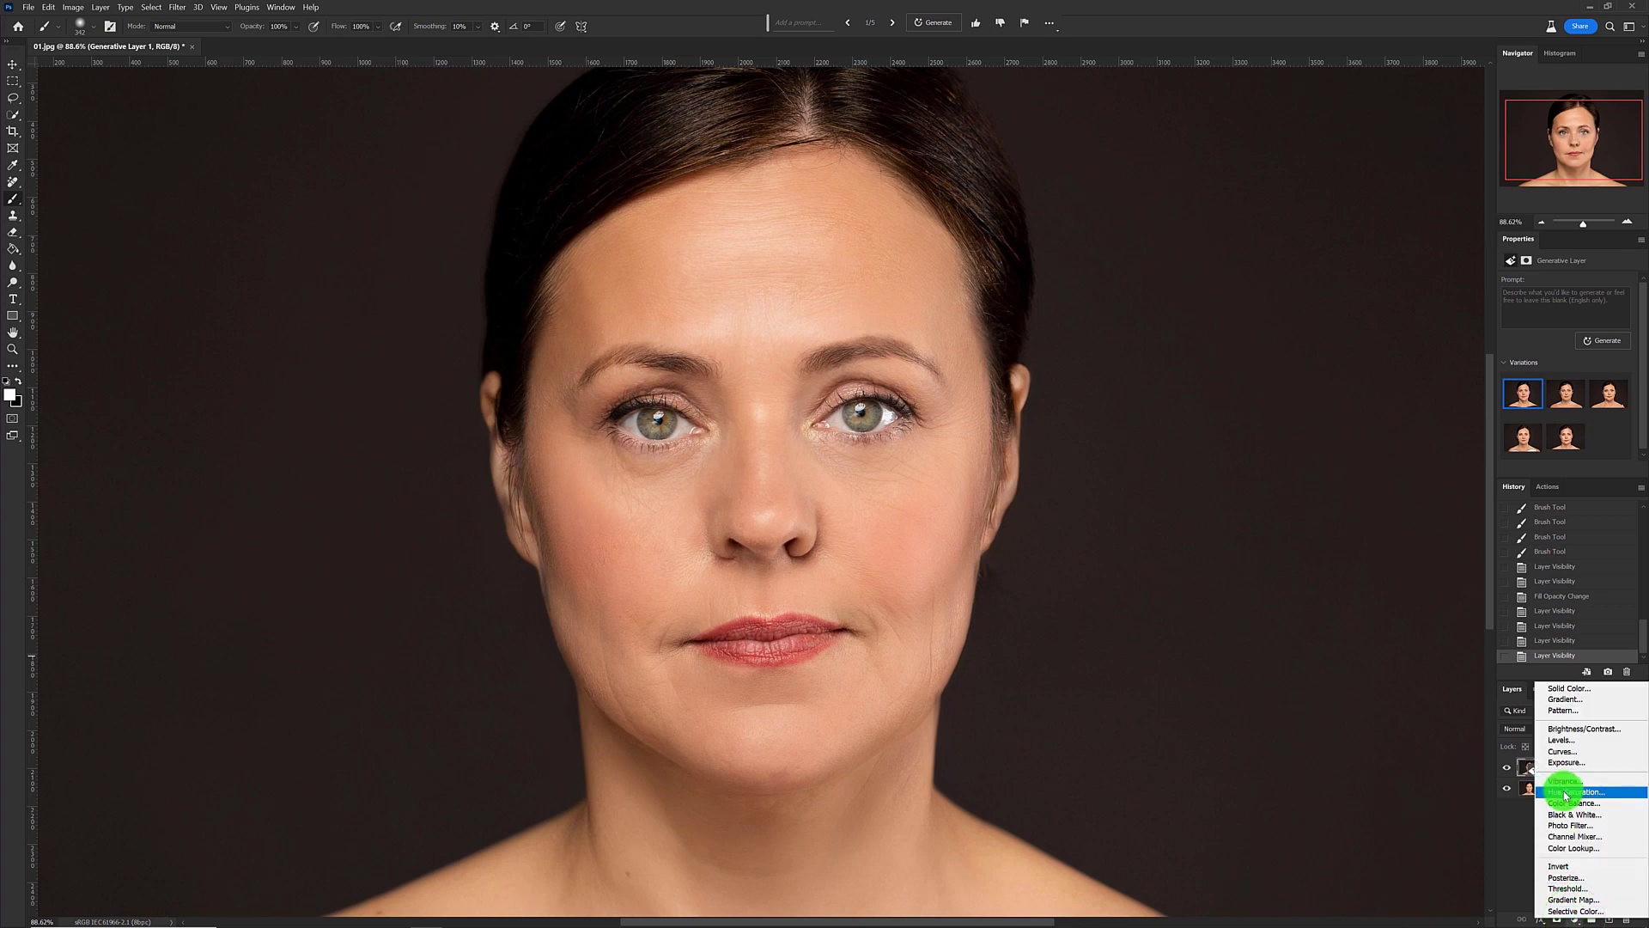
left_click(1570, 754)
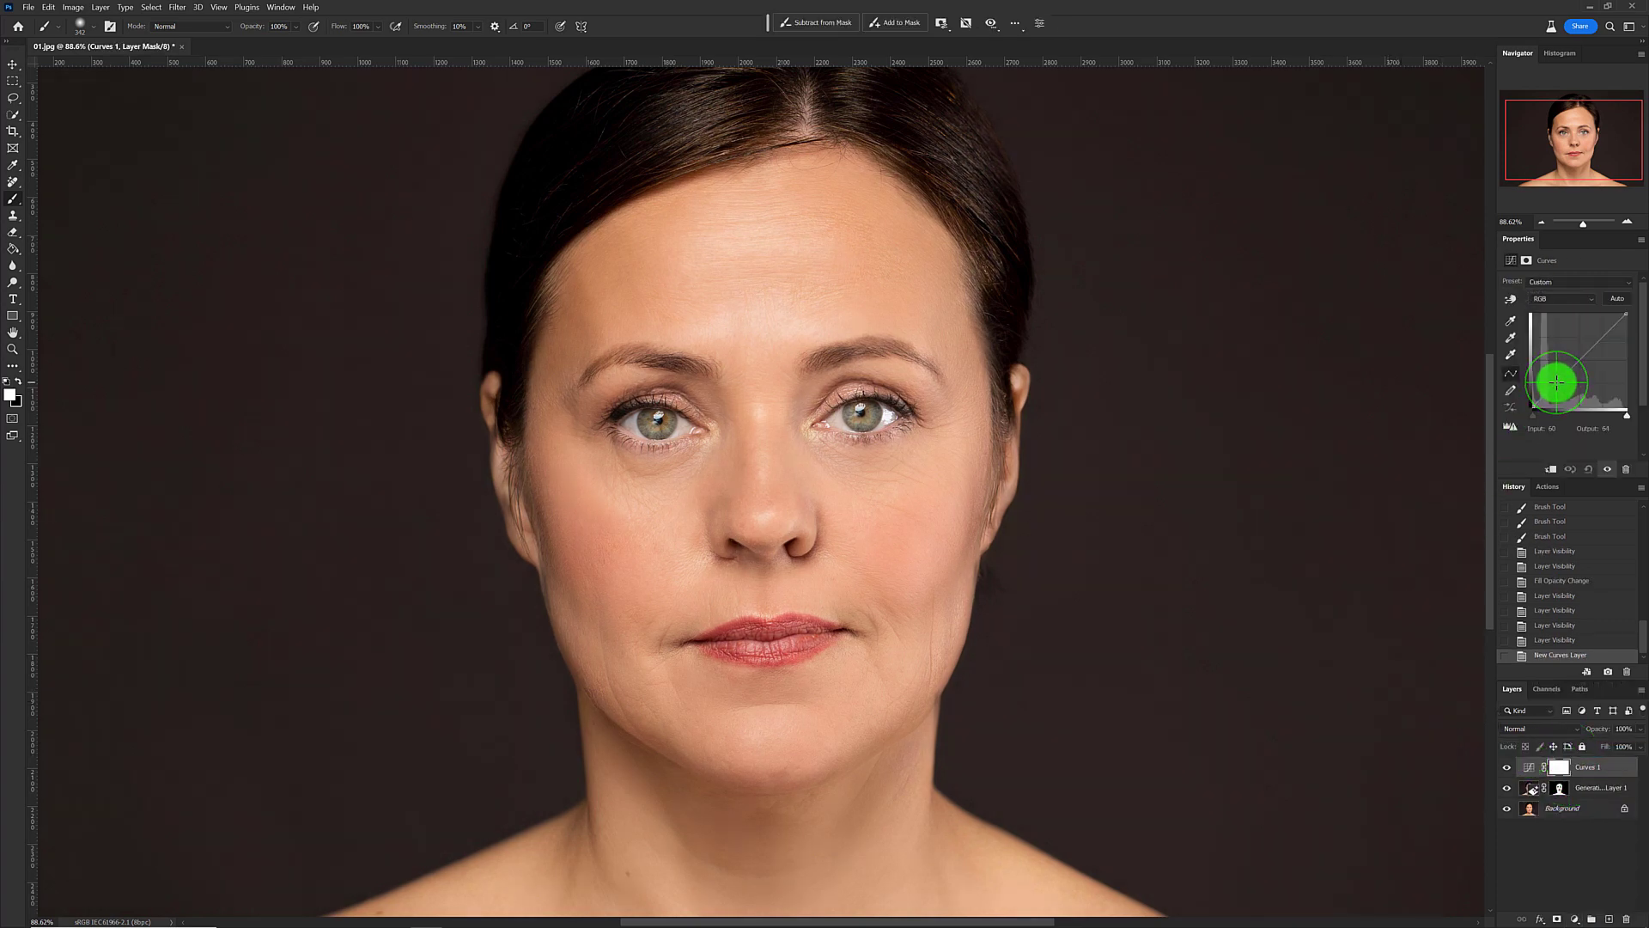
left_click_drag(1556, 381, 1554, 379)
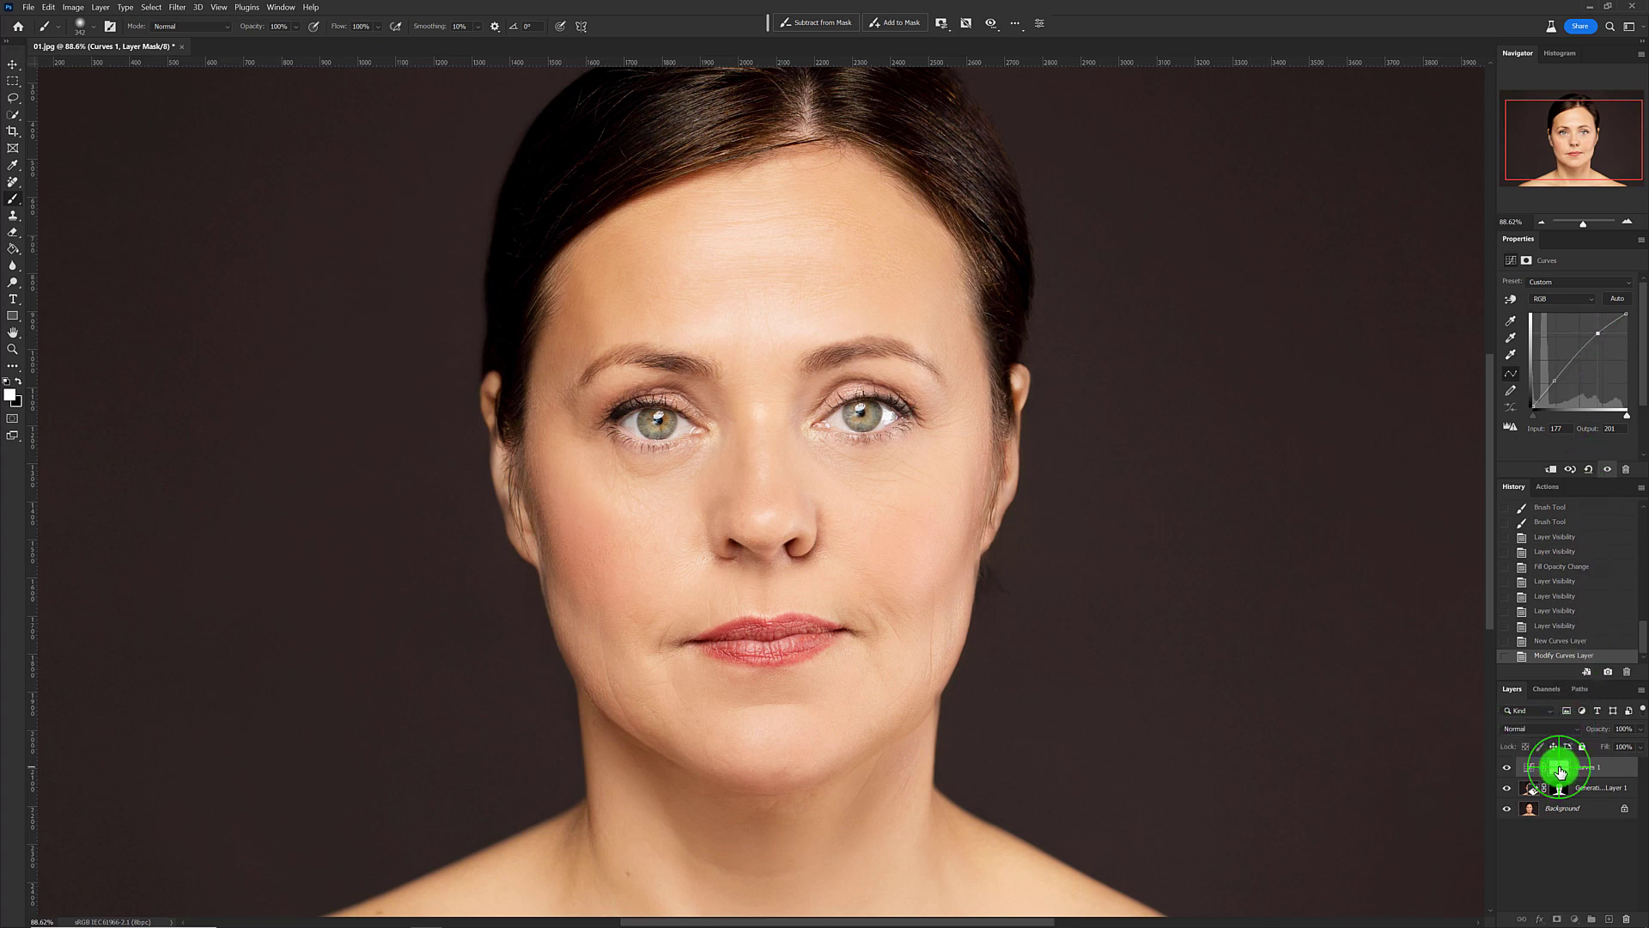
left_click(1560, 769)
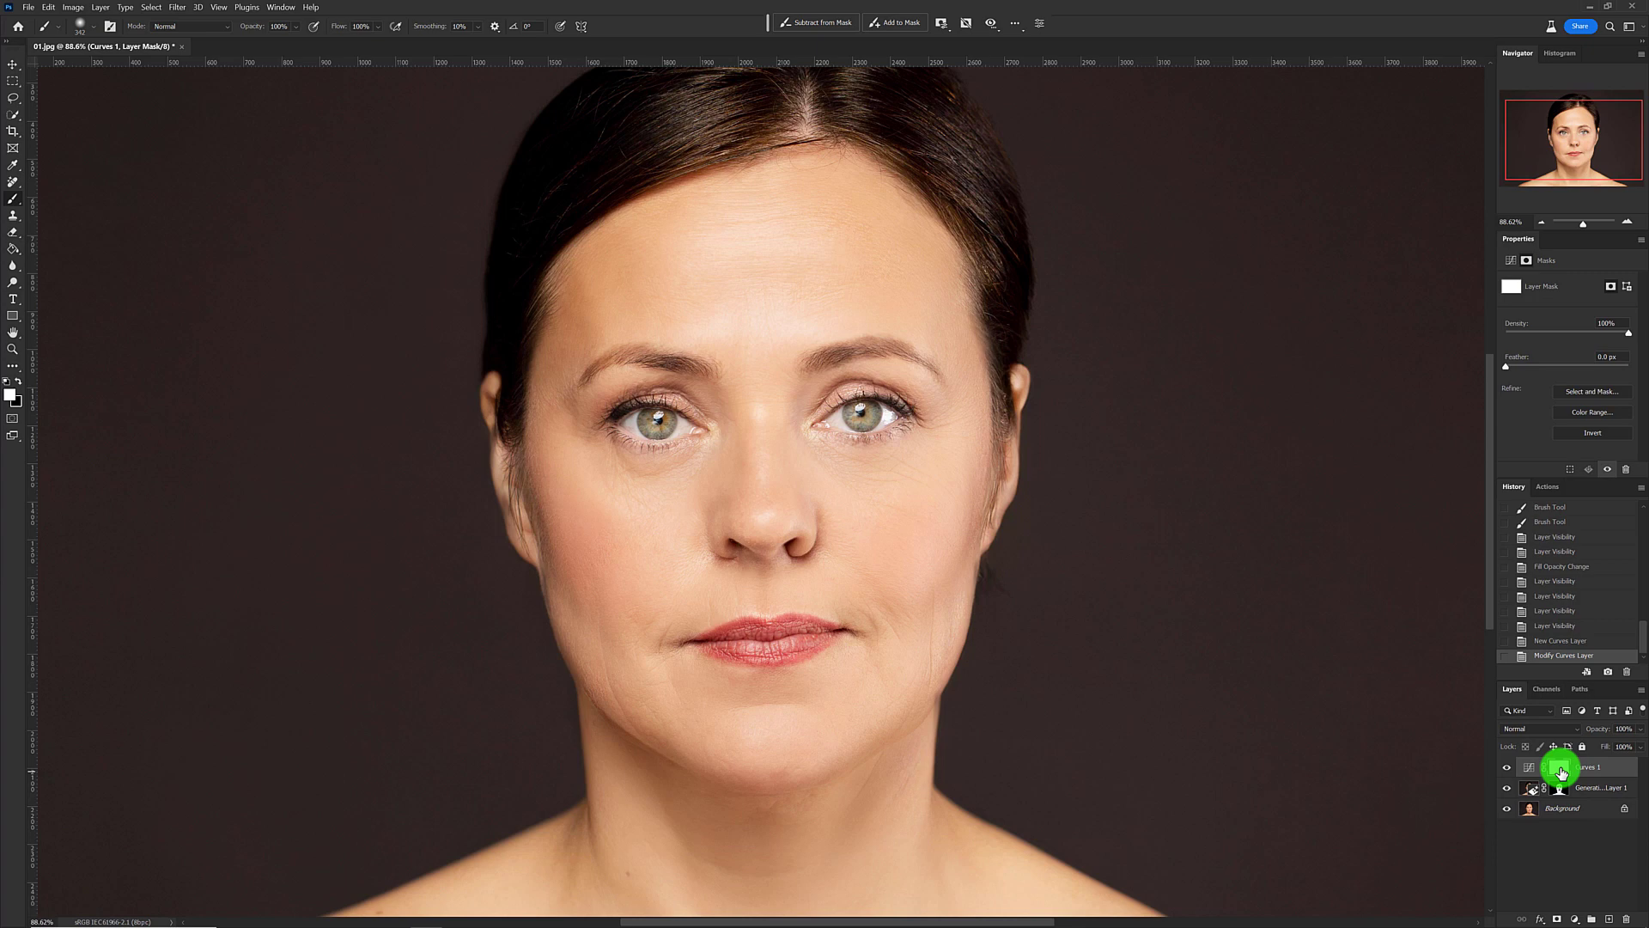
key("ctrl+i")
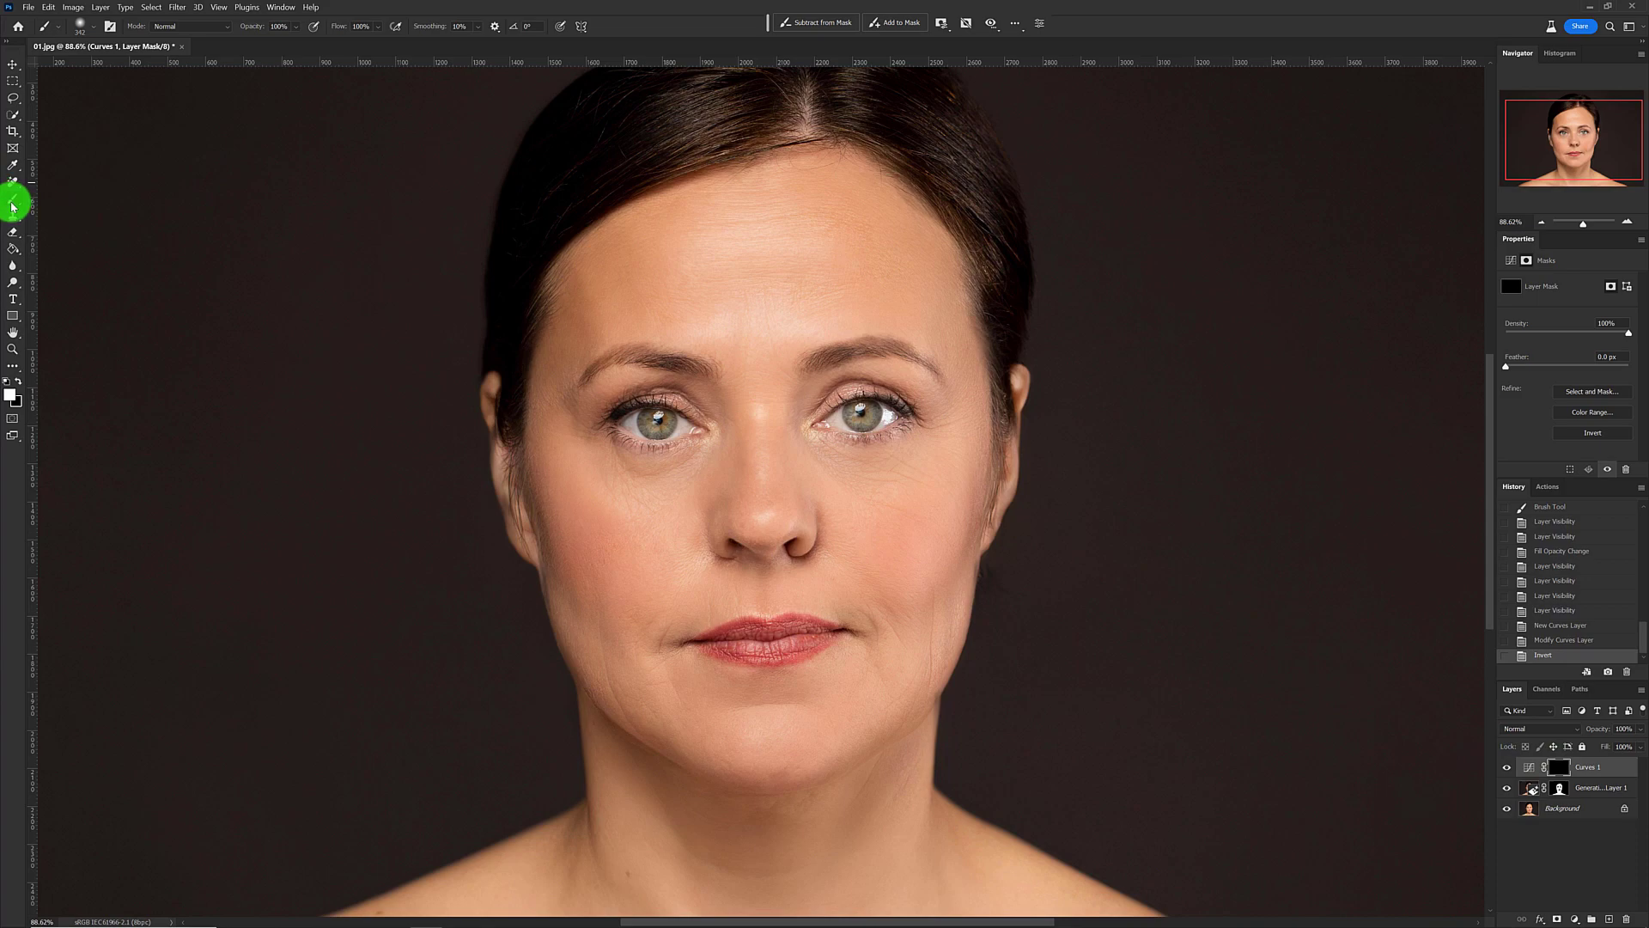
Shrink the brush to about 46 px and paint white over both irises on the Curves mask
scroll(885, 414, "up", 1)
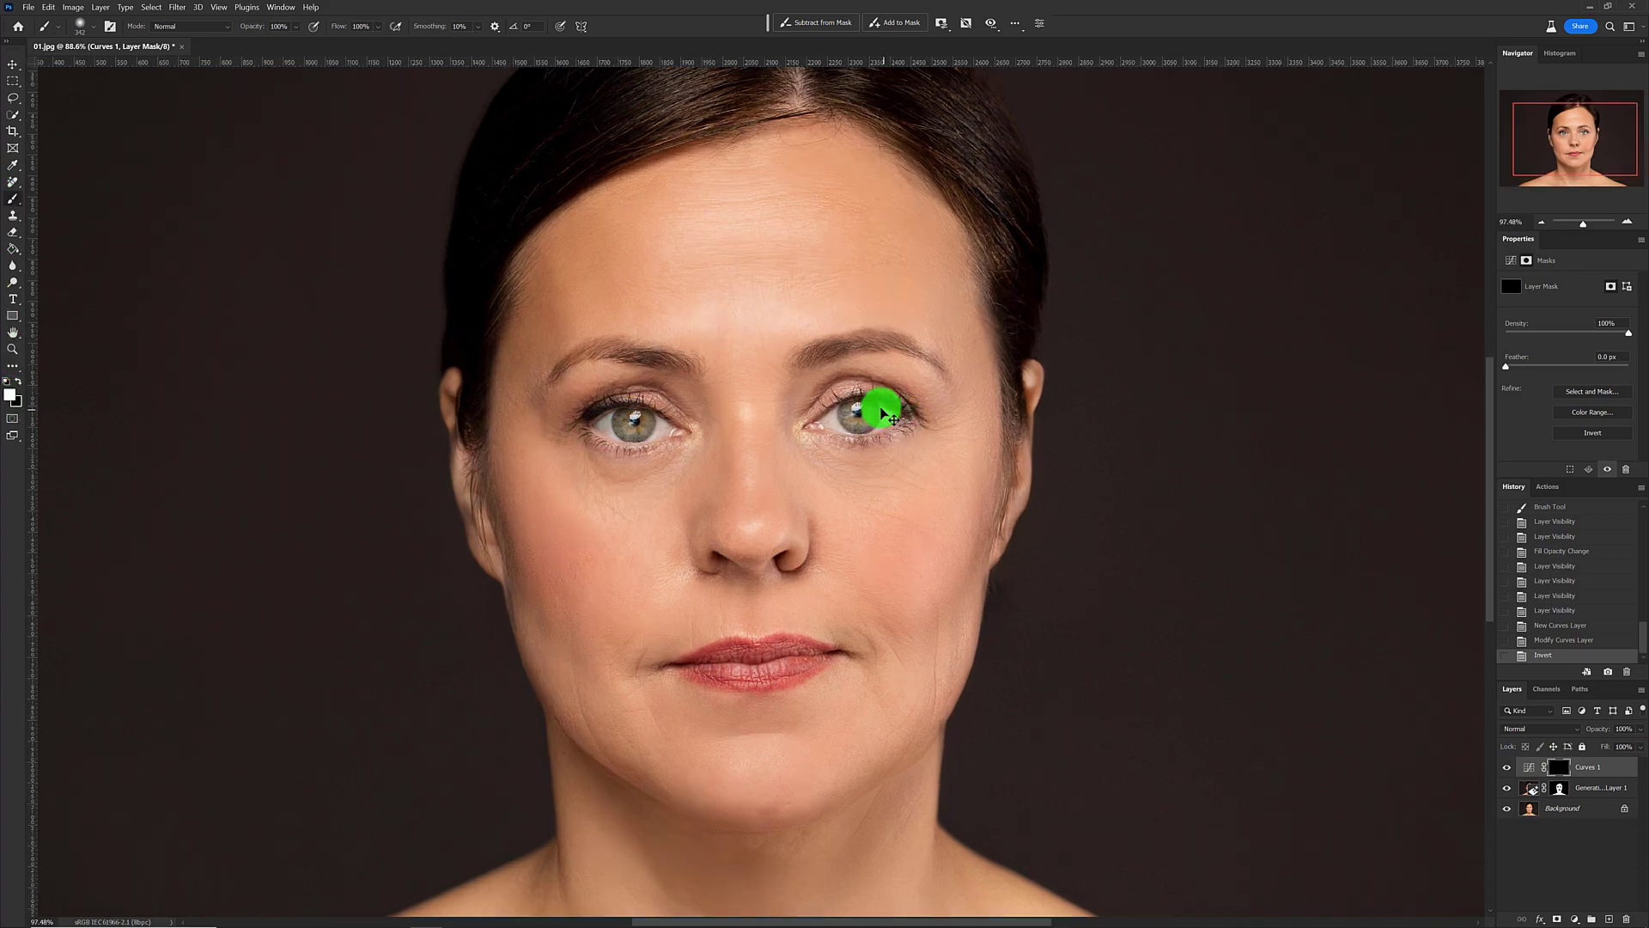
scroll(884, 414, "up", 3)
scroll(824, 425, "up", 1)
right_click(744, 413, "alt")
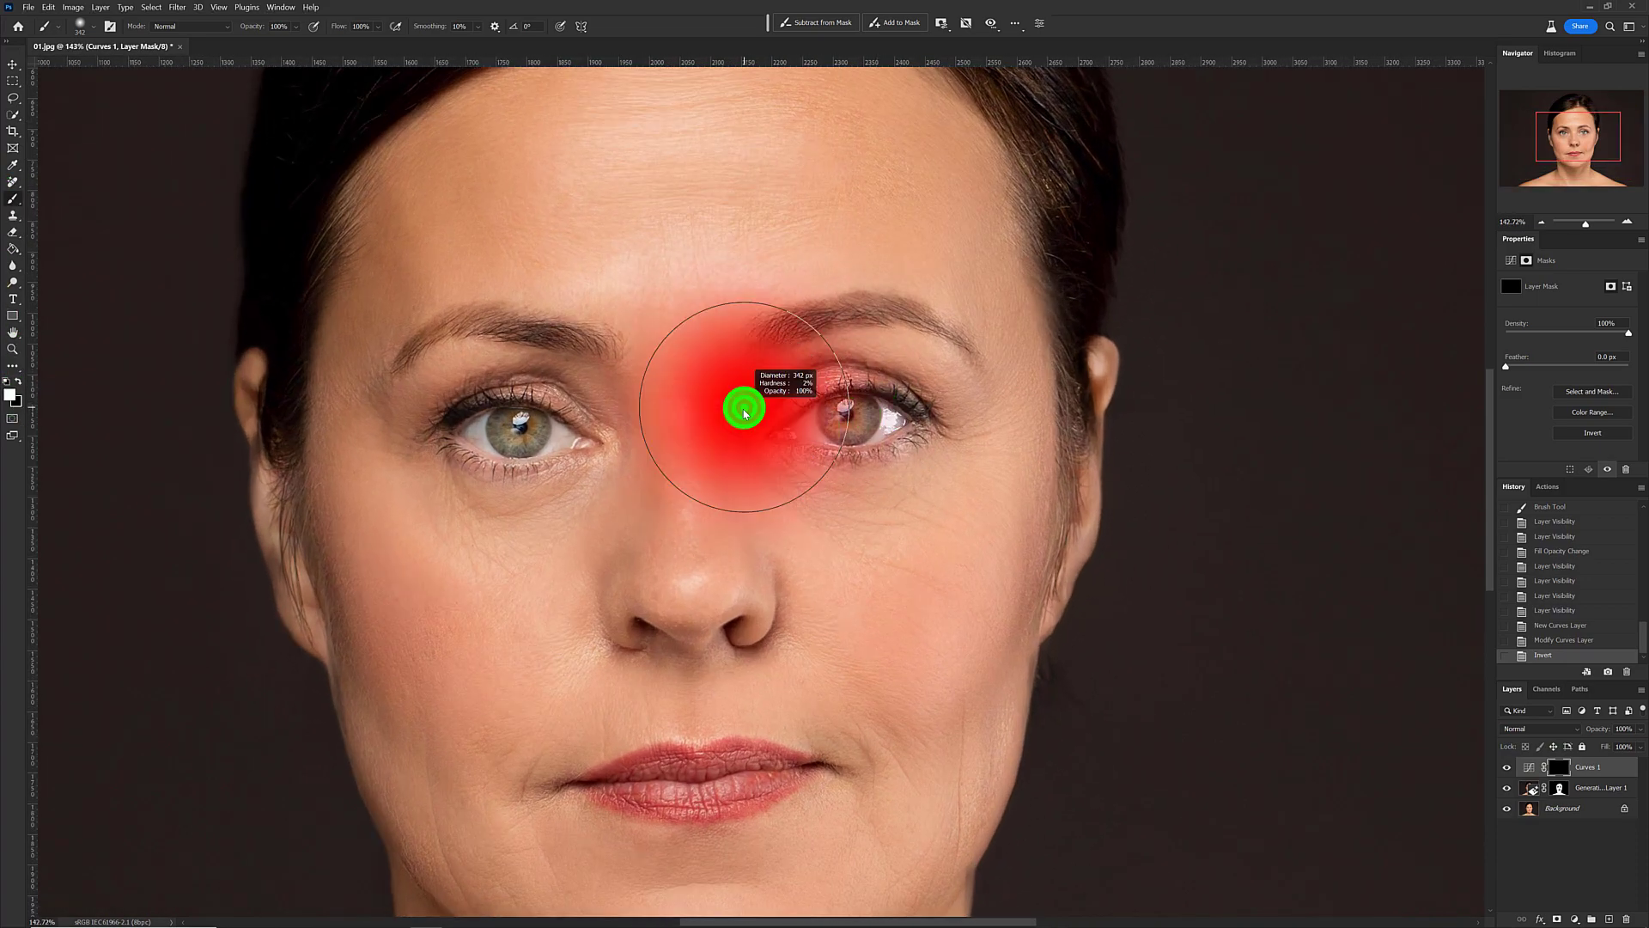
left_click_drag(744, 413, 598, 413)
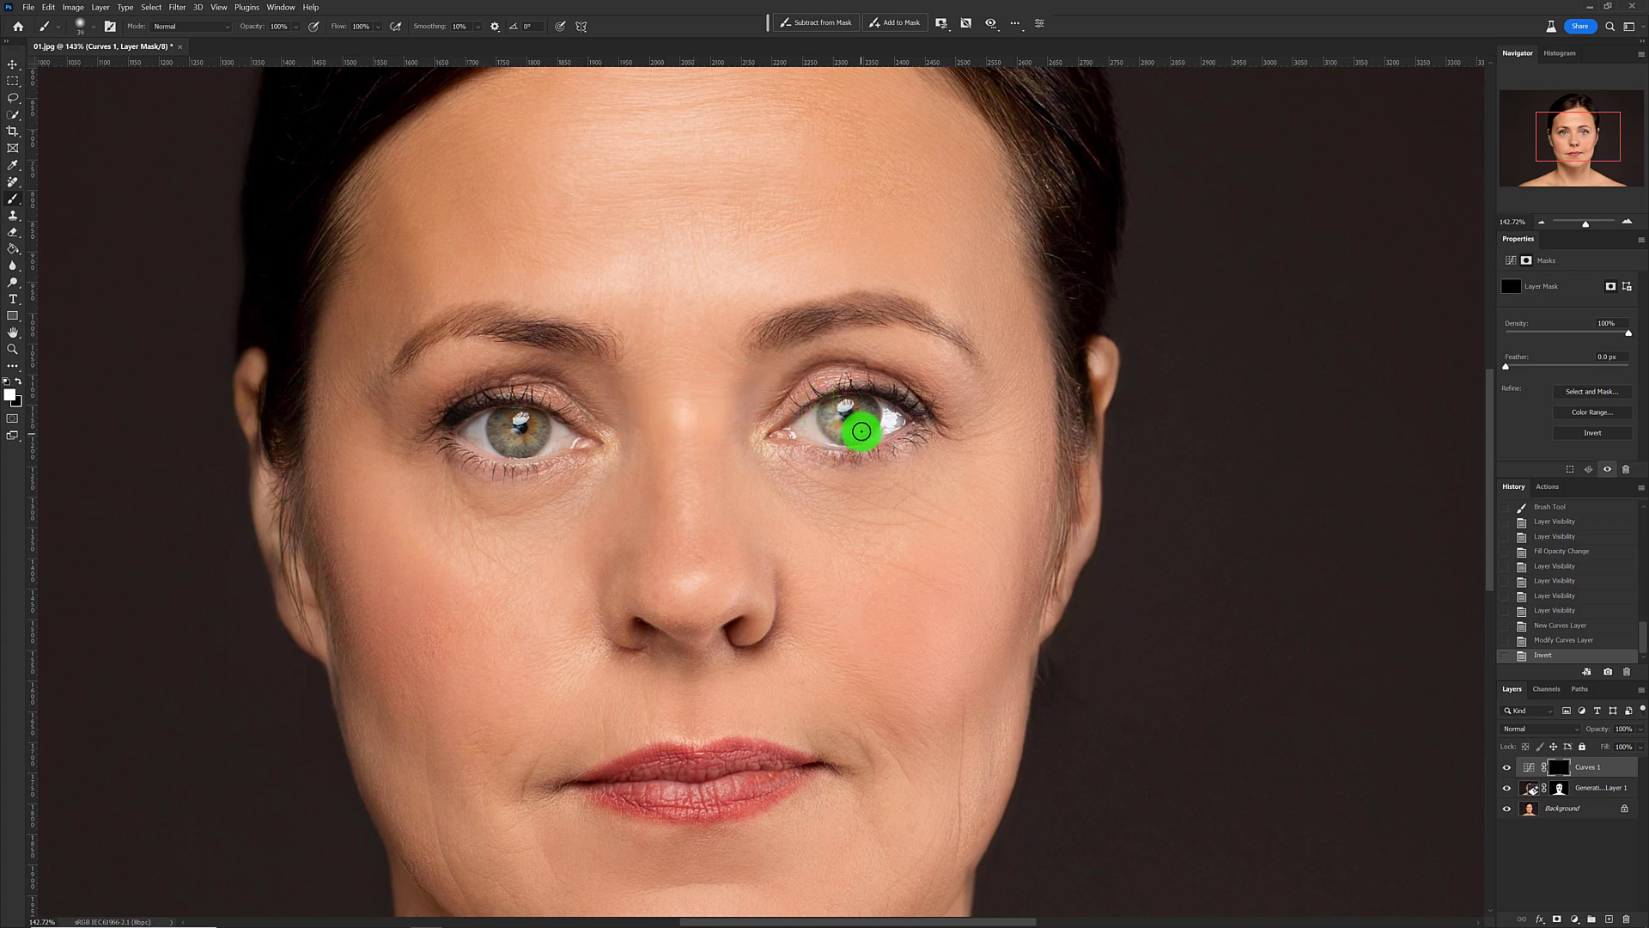
mouse_move(859, 402)
left_mouse_down()
mouse_move(834, 427)
mouse_move(858, 412)
left_mouse_up()
mouse_move(494, 408)
left_mouse_down()
mouse_move(541, 434)
mouse_move(526, 449)
mouse_move(526, 425)
mouse_move(483, 428)
mouse_move(512, 439)
left_mouse_up()
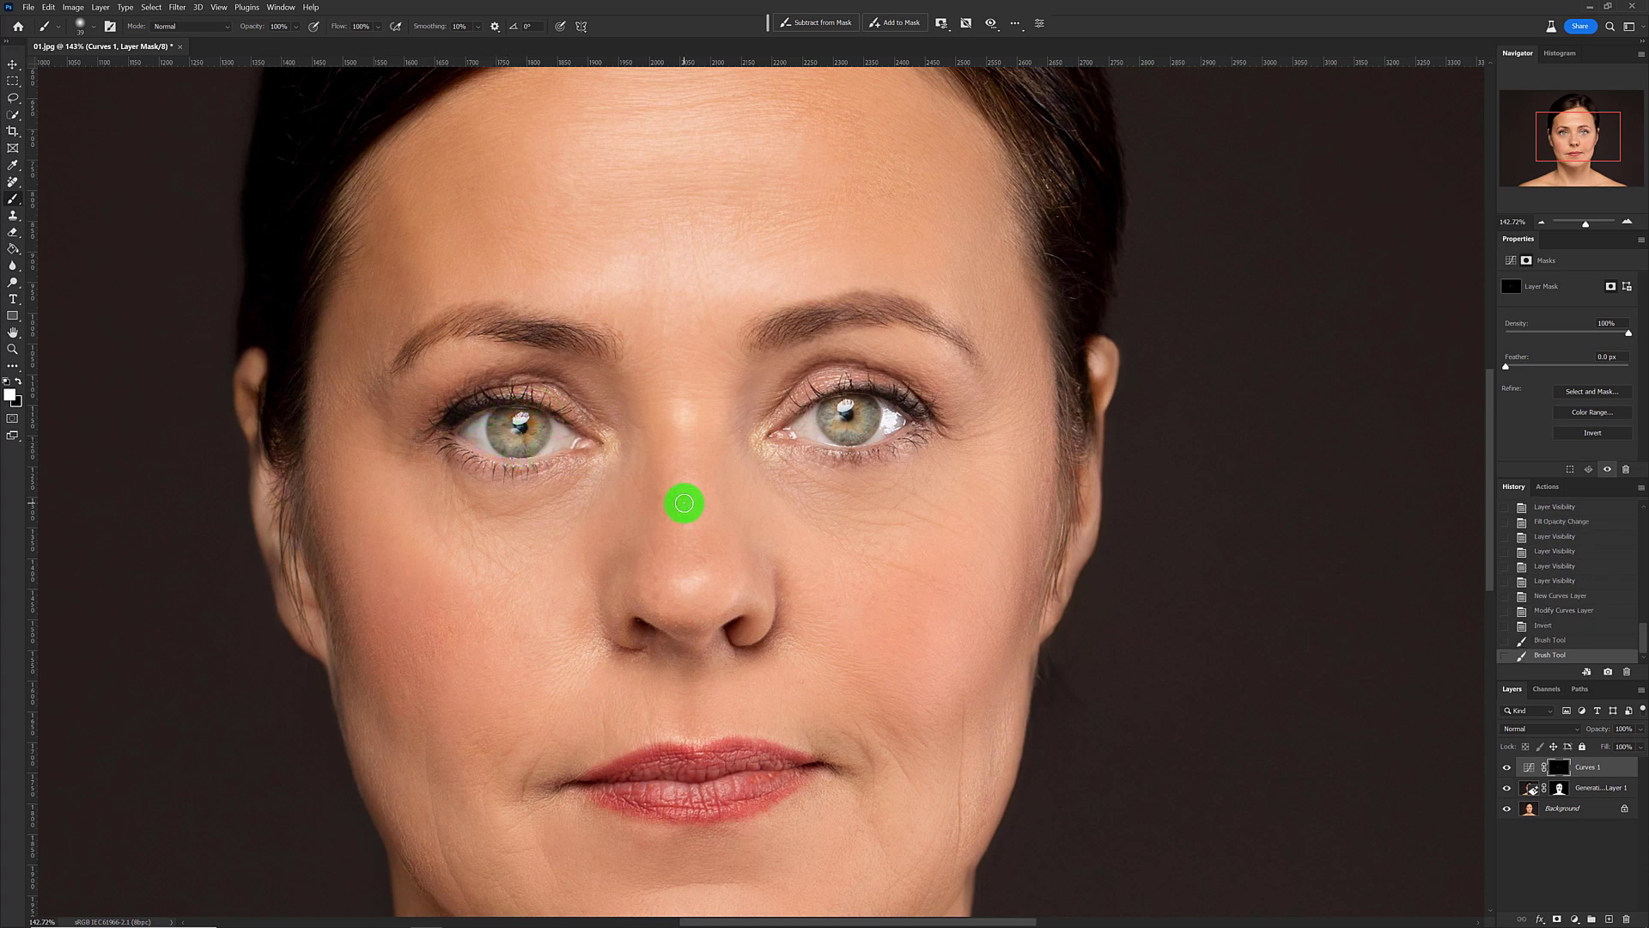
Toggle the Curves 1 layer's visibility to compare the eye brightening
left_click(1508, 768)
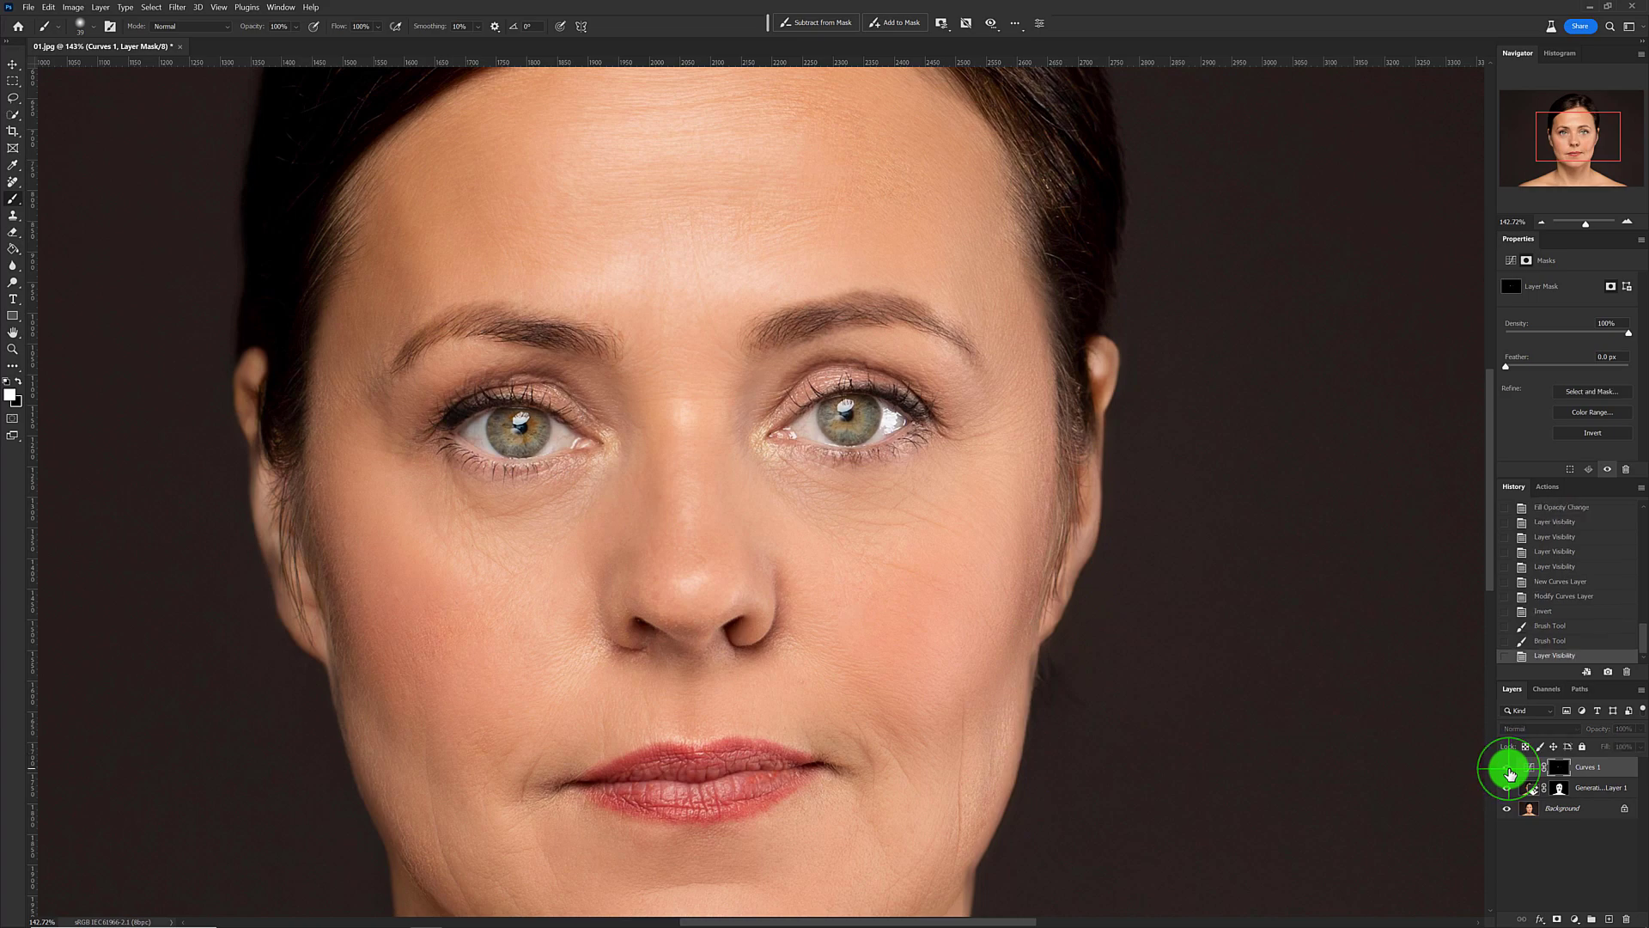
left_click(1507, 767)
scroll(1005, 678, "down", 2)
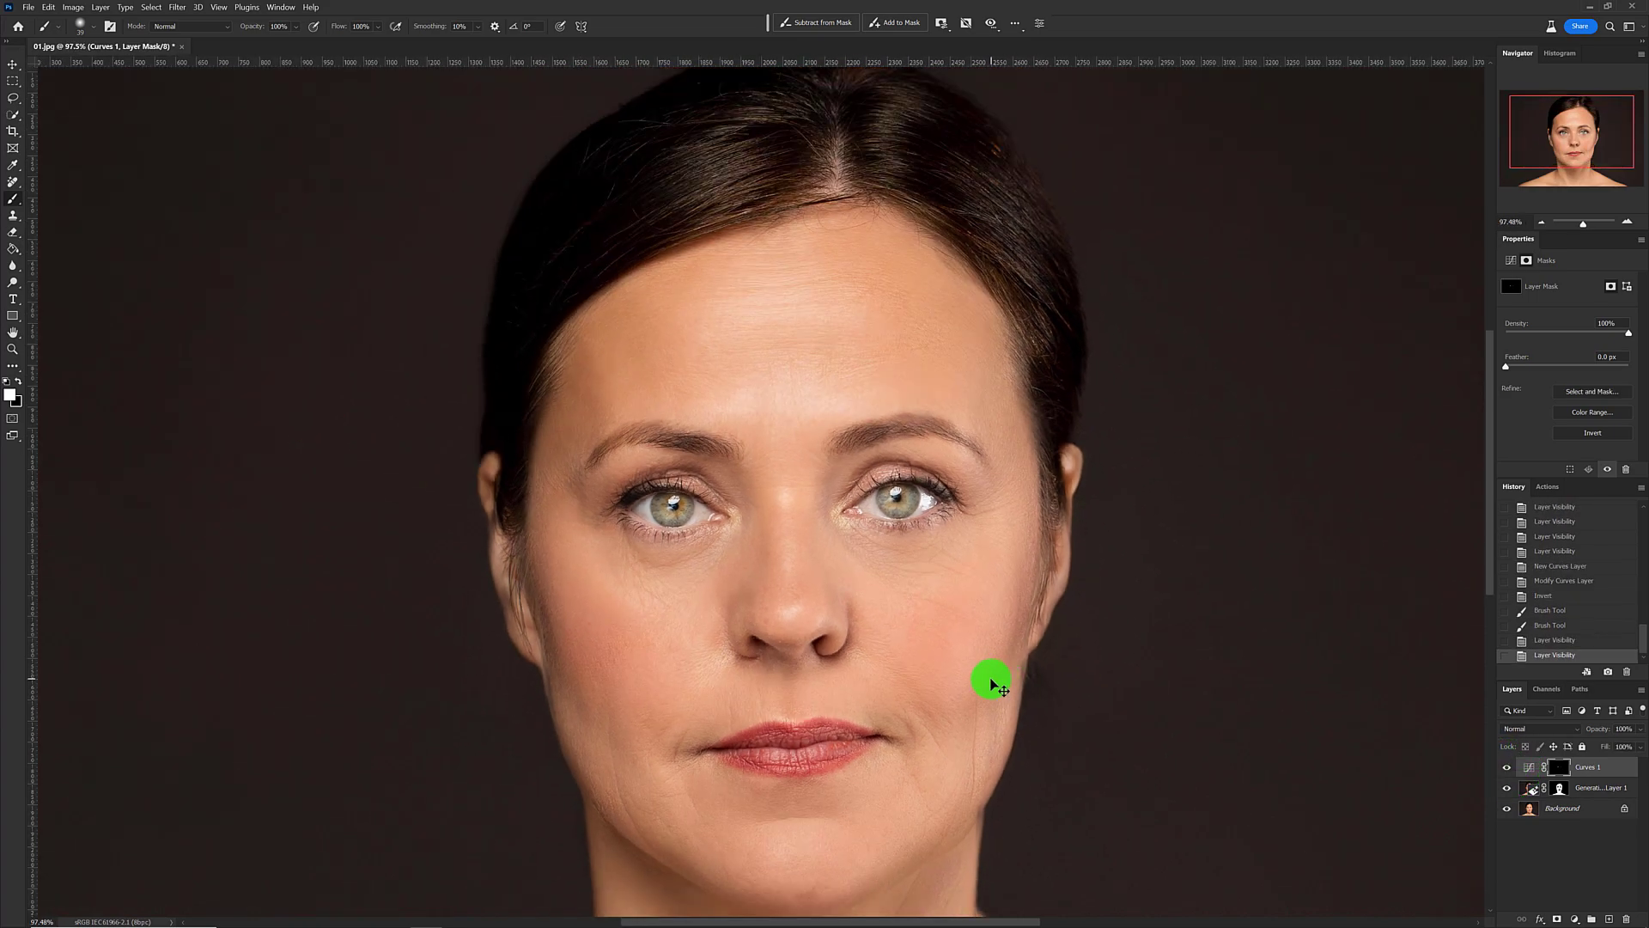
scroll(987, 679, "down", 1)
scroll(1132, 622, "down", 1)
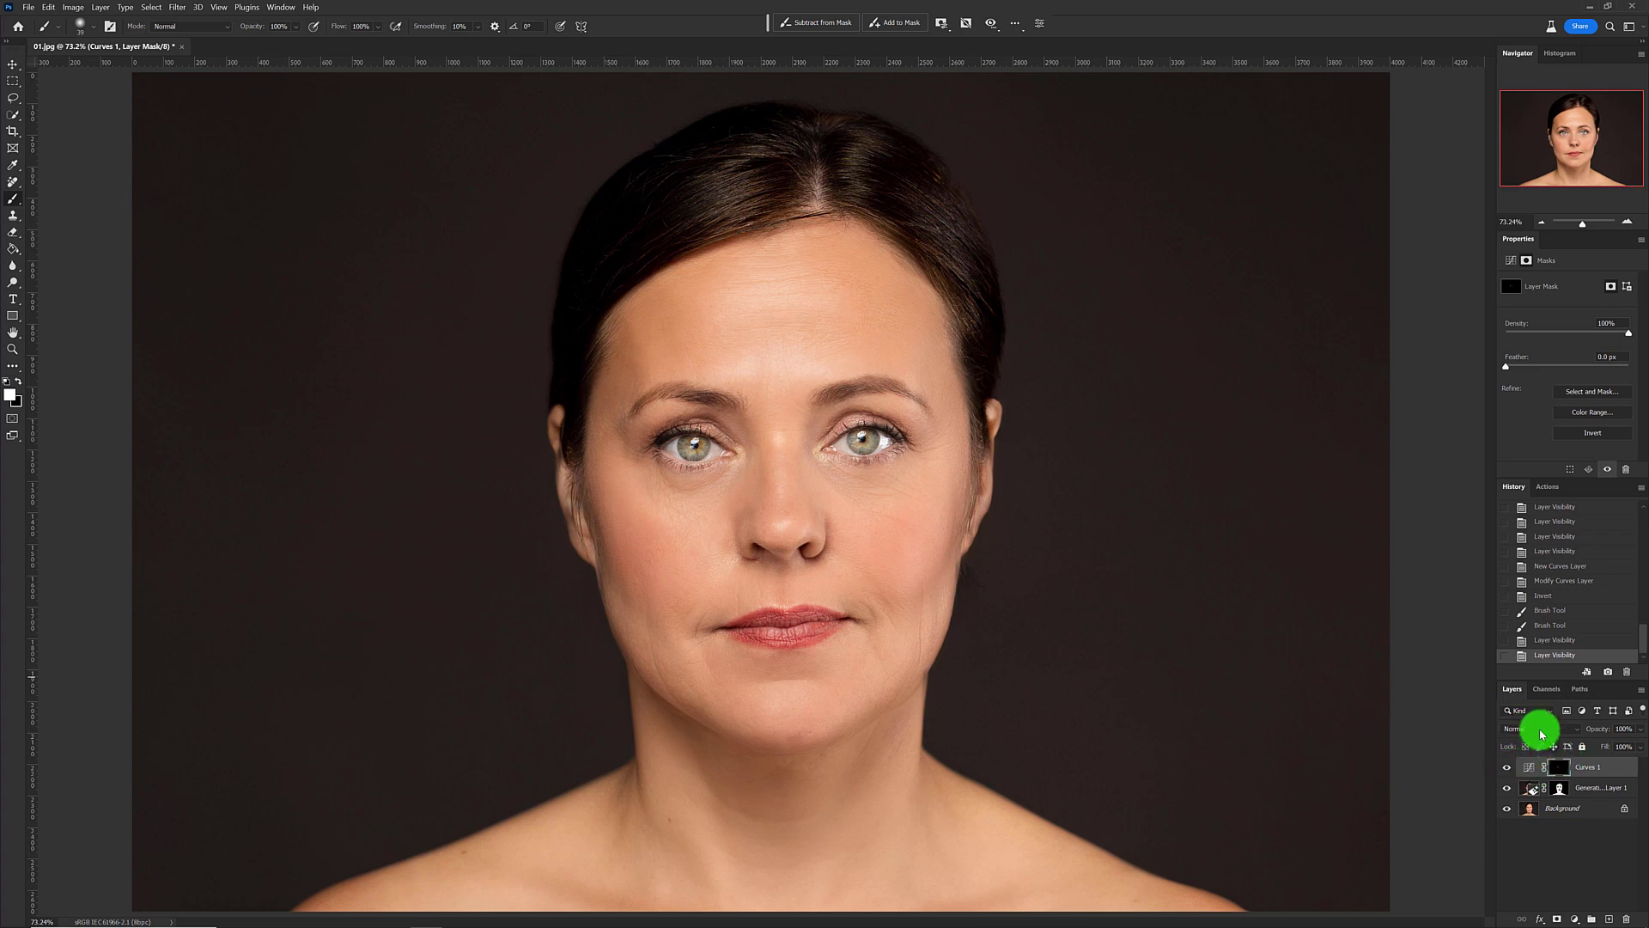
Set the Curves 1 blend mode to Hard Light and compare with it hidden and shown
left_click(1542, 734)
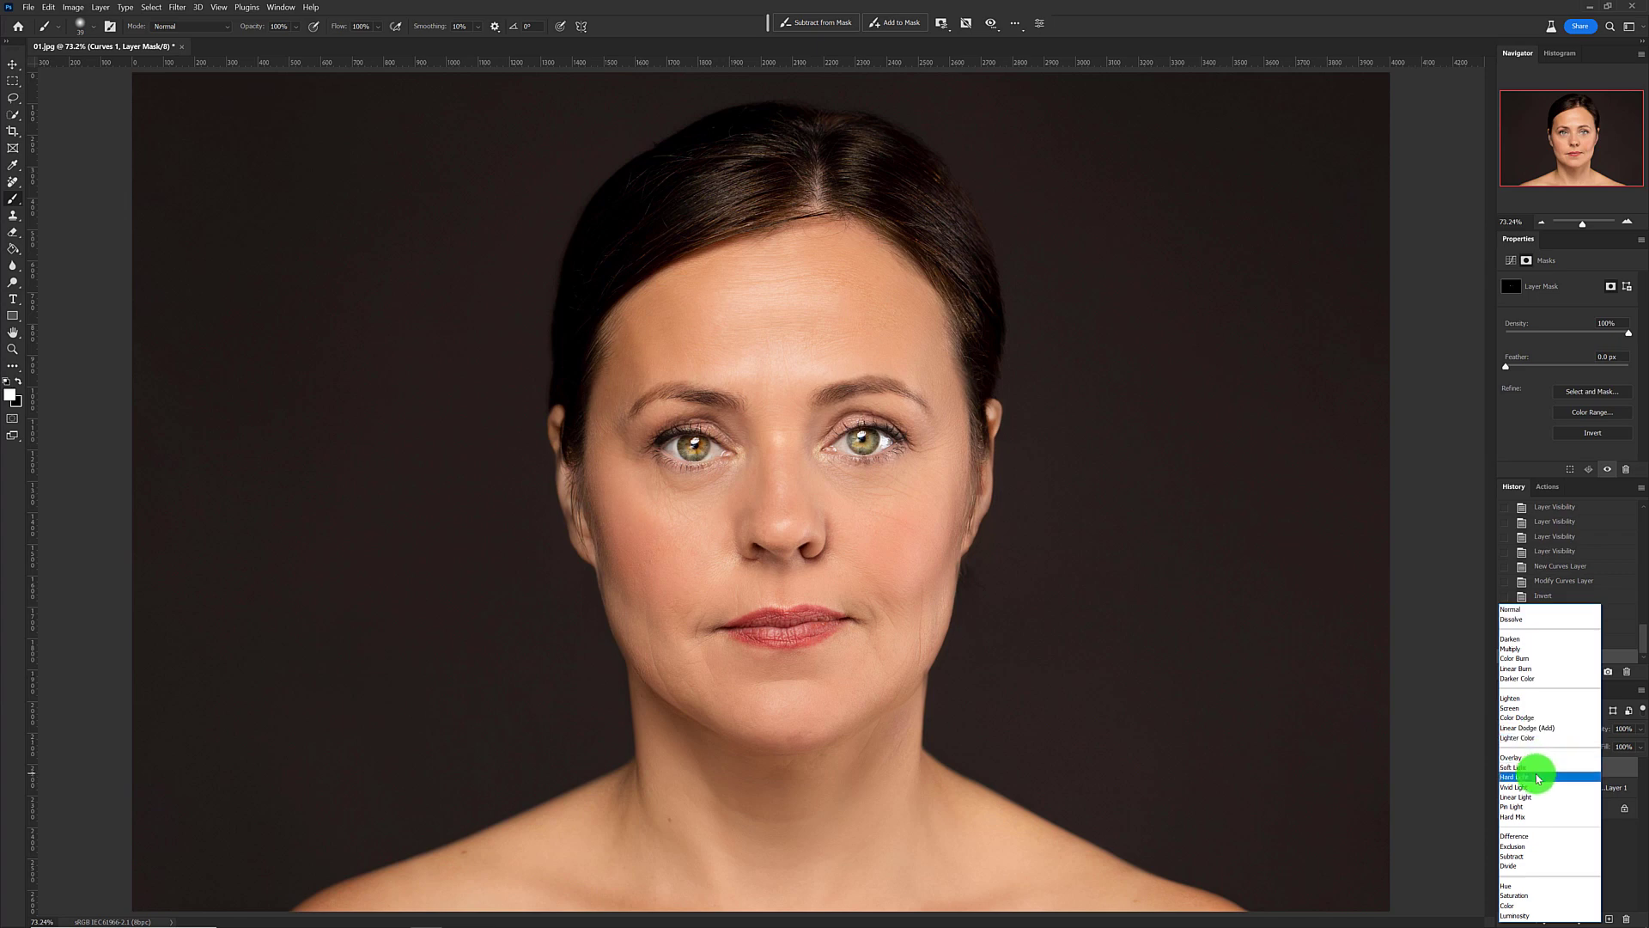
left_click(1537, 778)
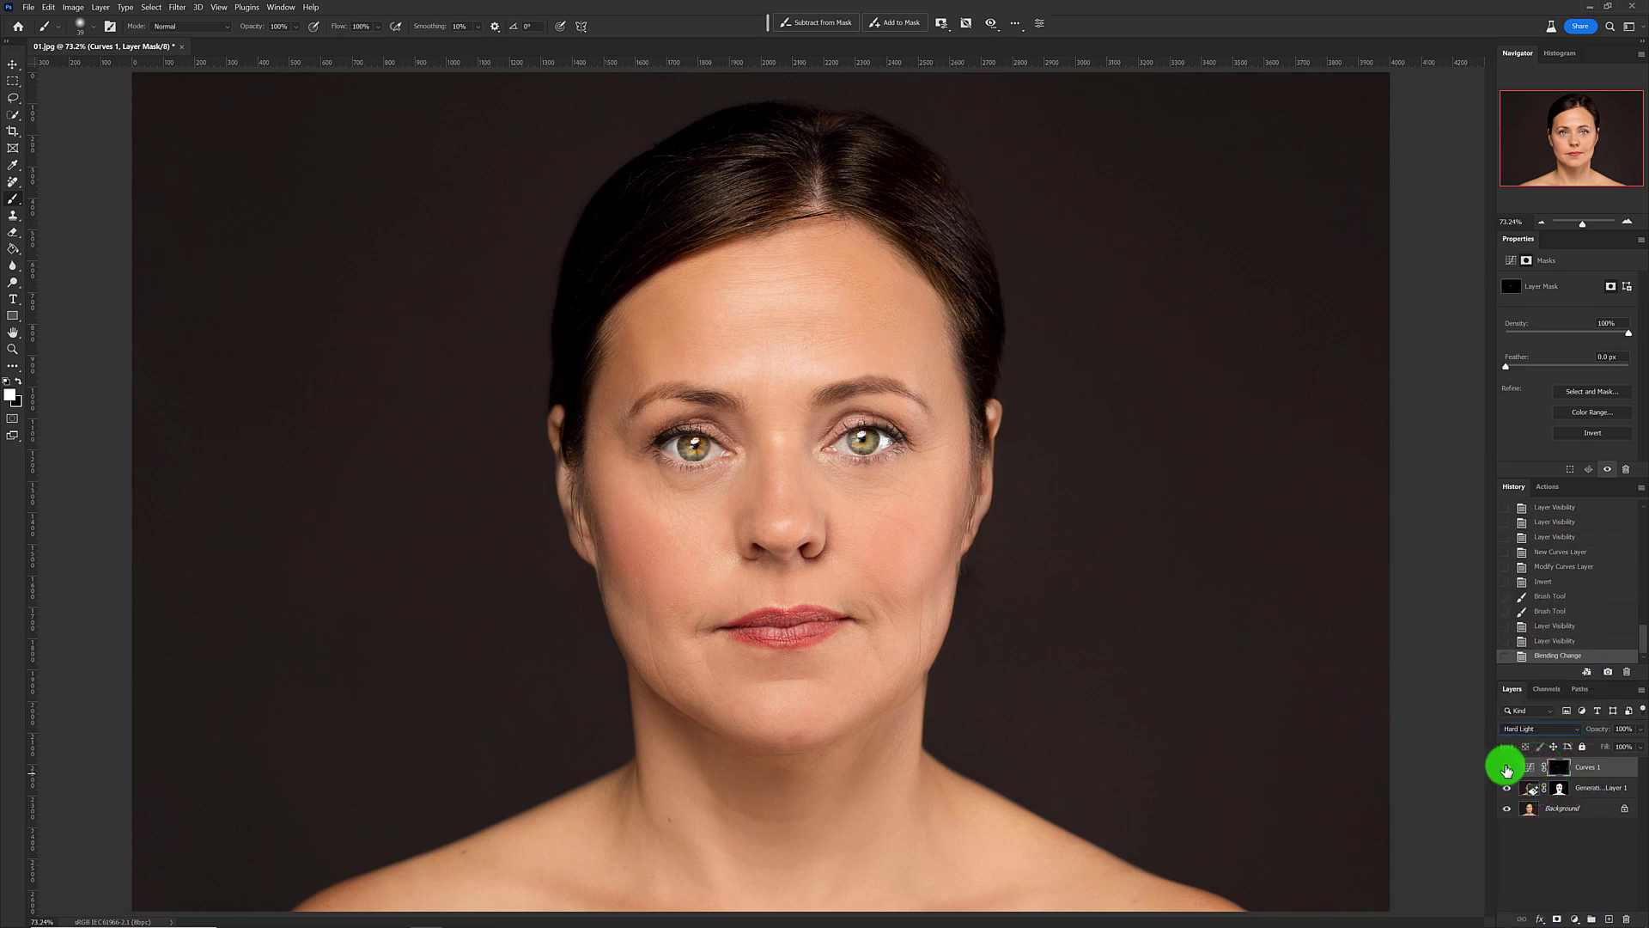
left_click(1506, 767)
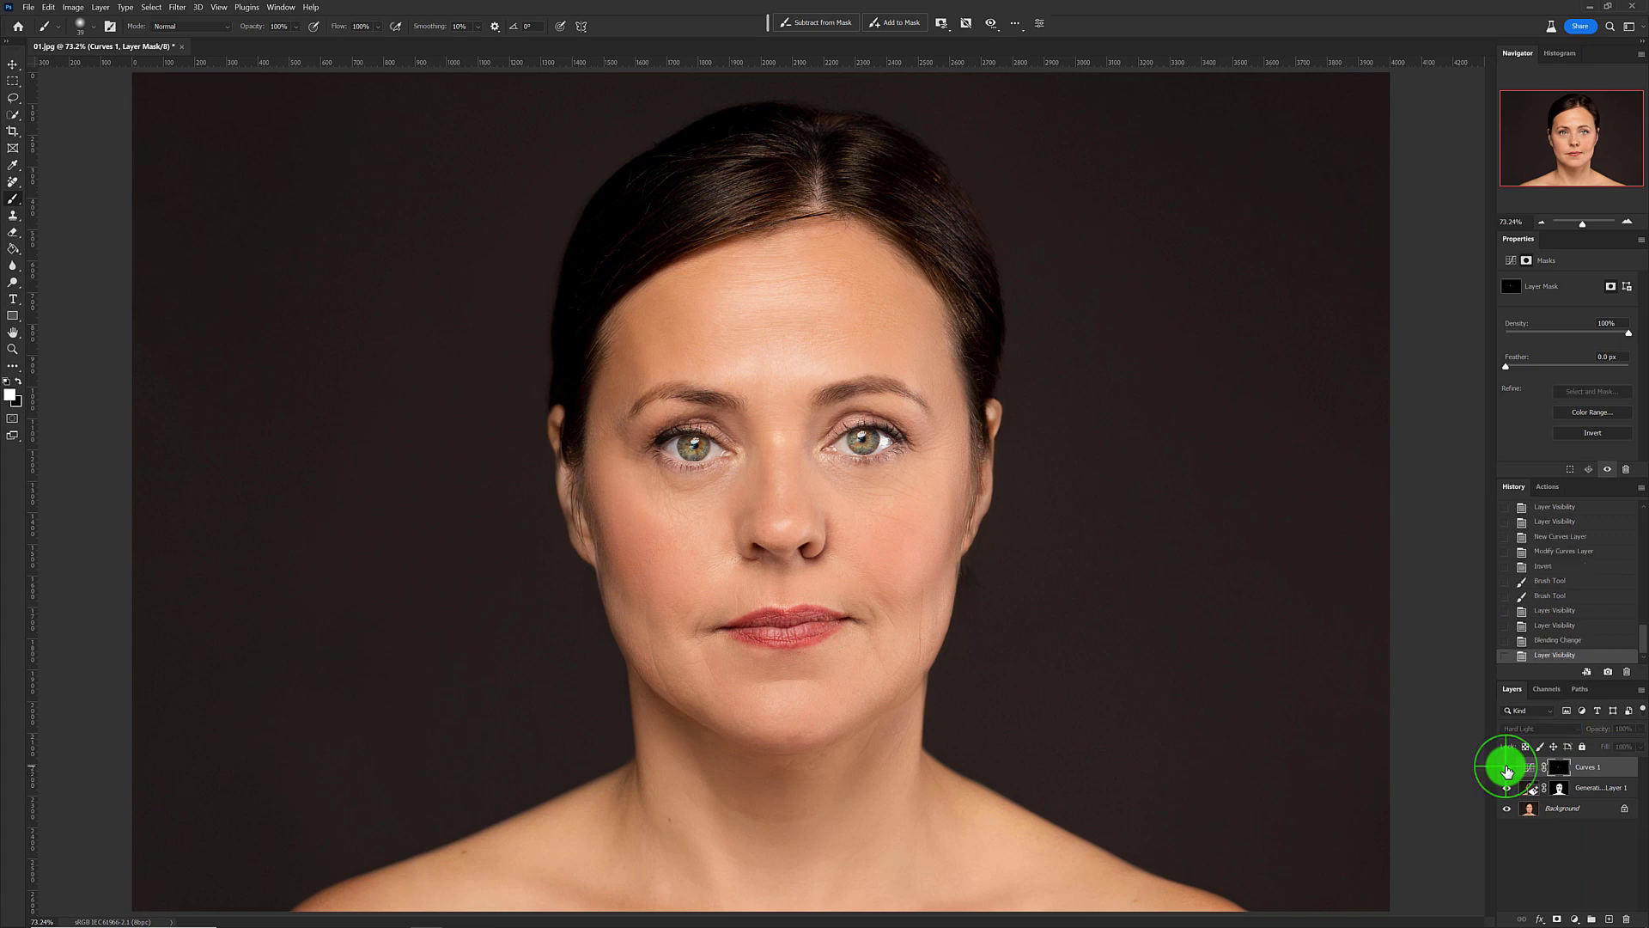
left_click(1506, 767)
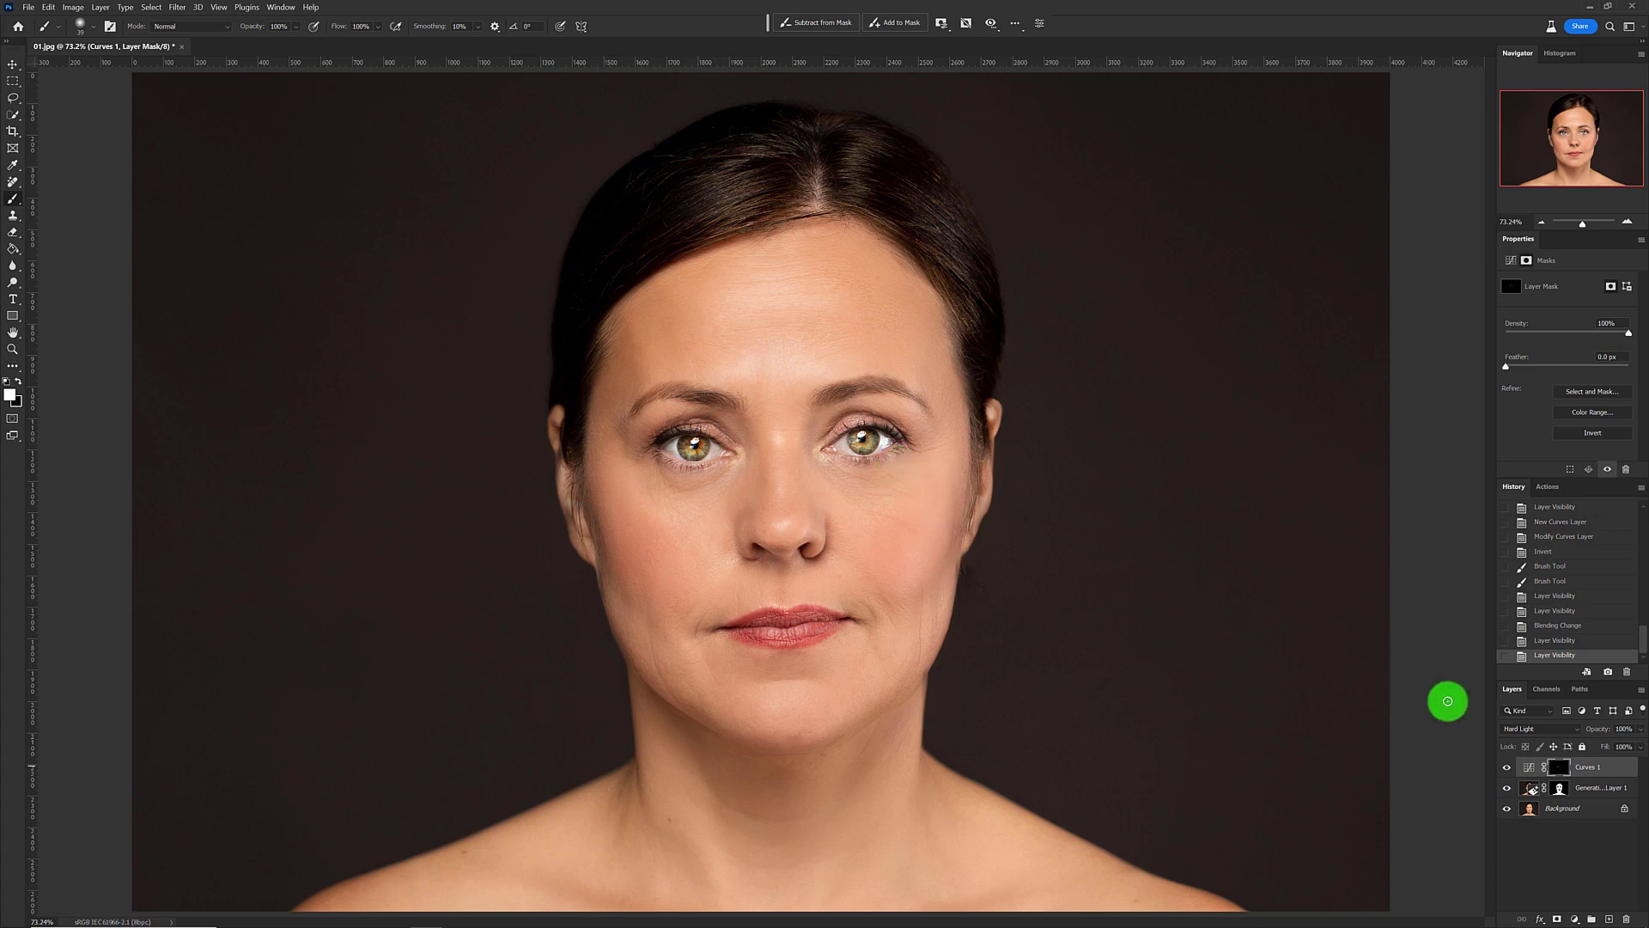
Lower the Curves 1 opacity to 77% and compare the eye effect on and off
left_click_drag(1607, 733, 1591, 730)
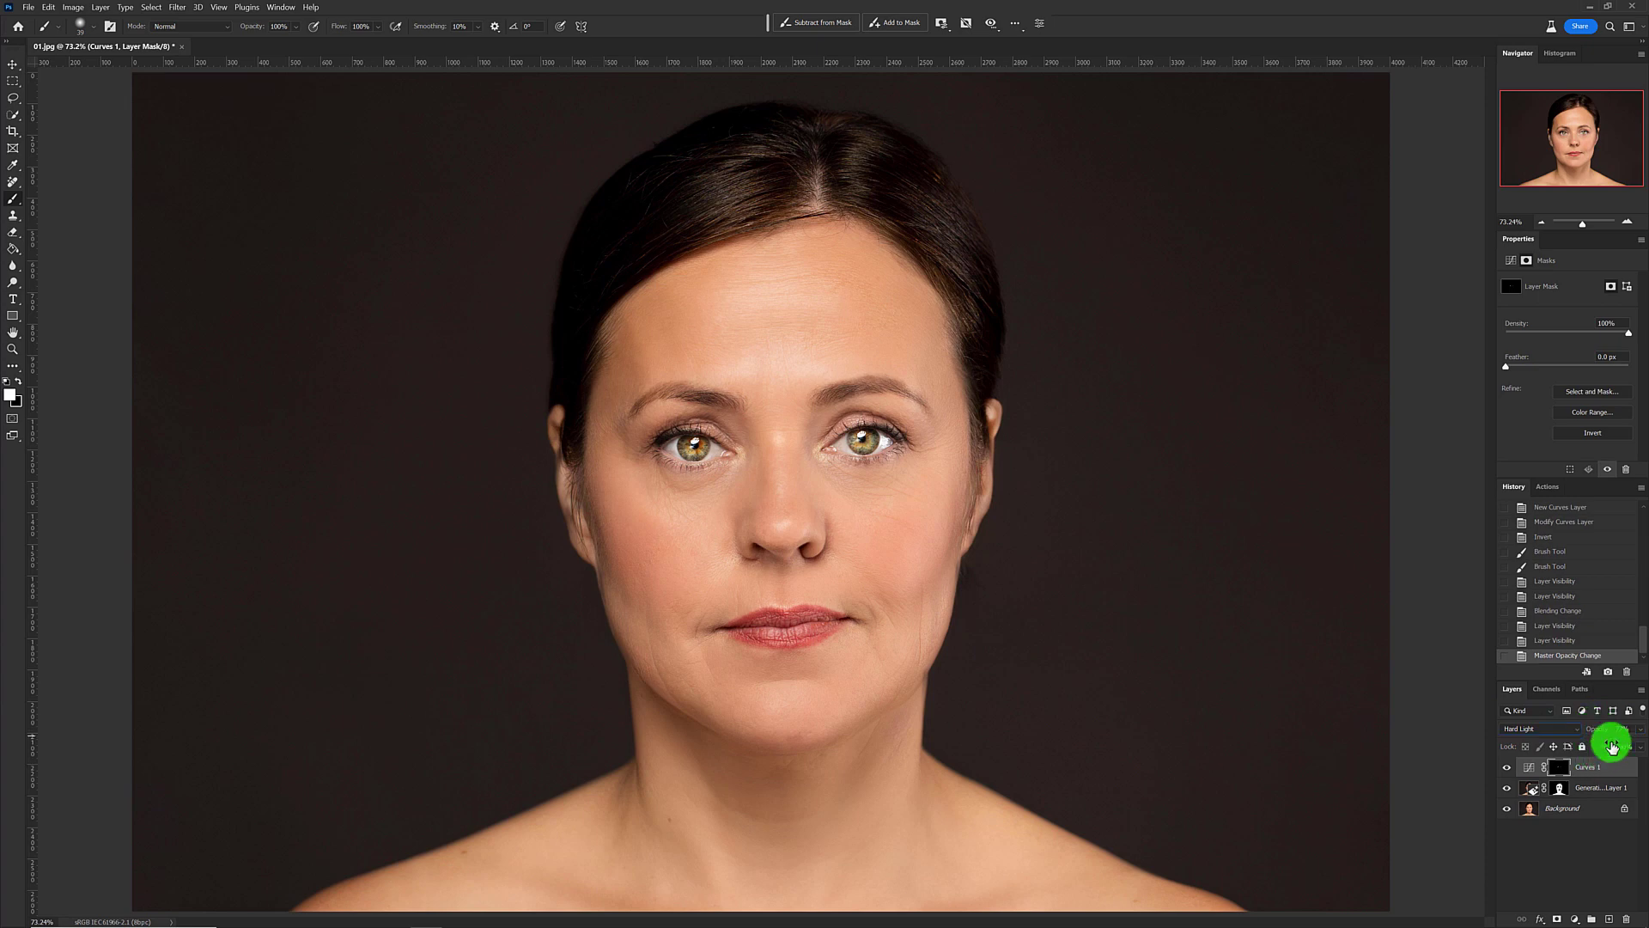
left_click(1558, 767)
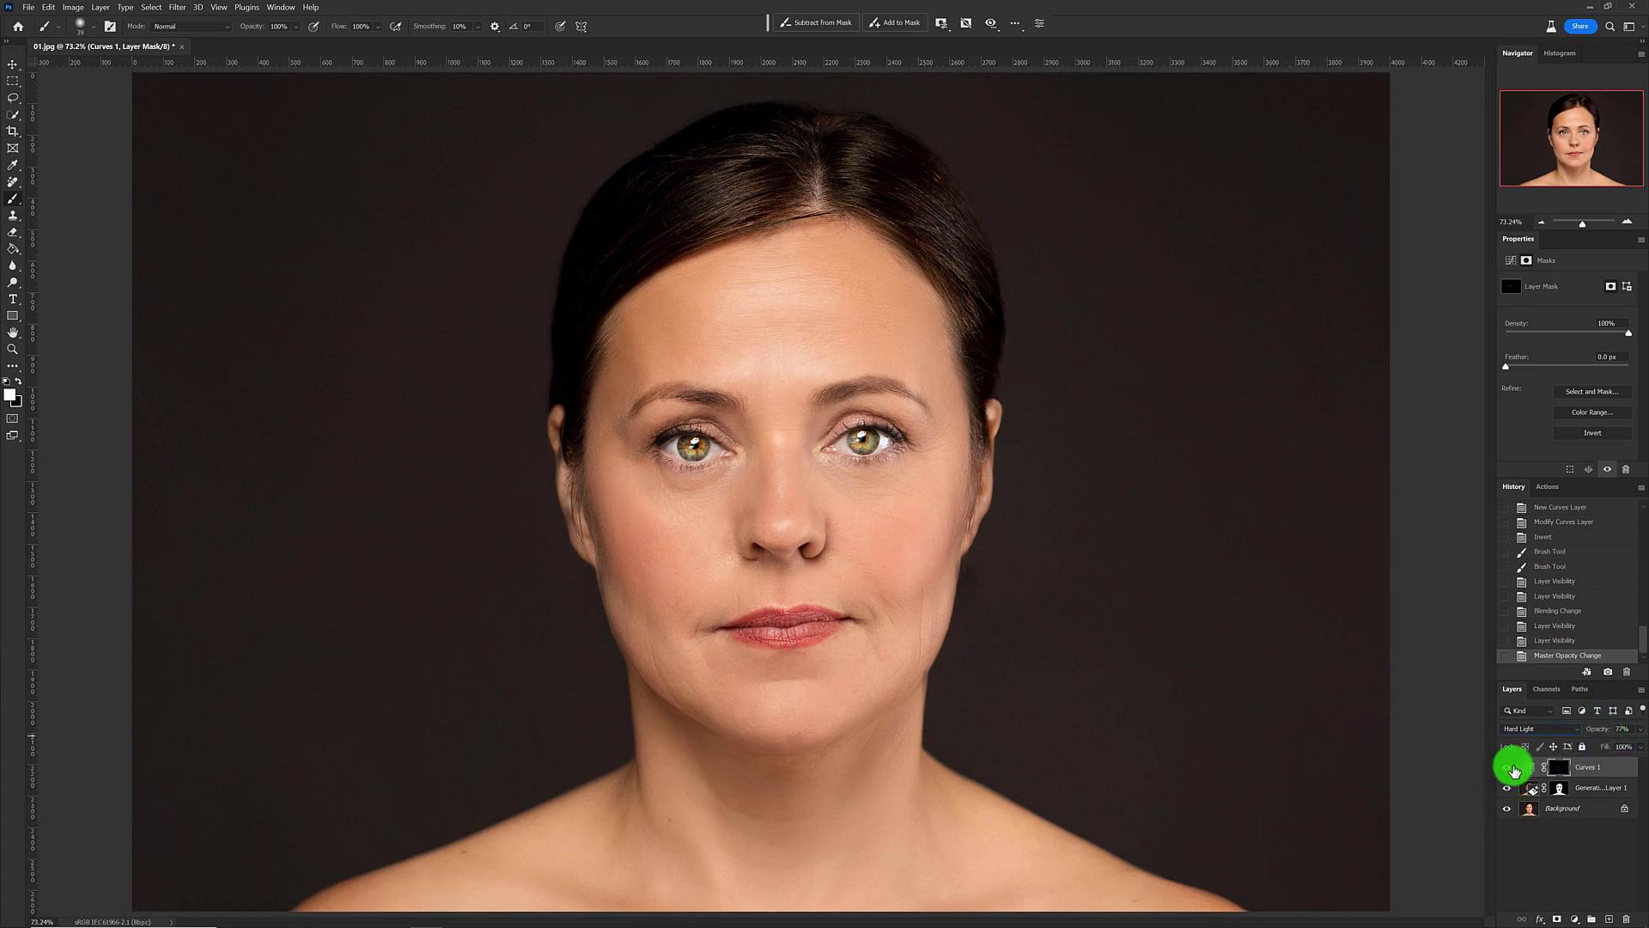
left_click(1510, 768)
left_click(1508, 768)
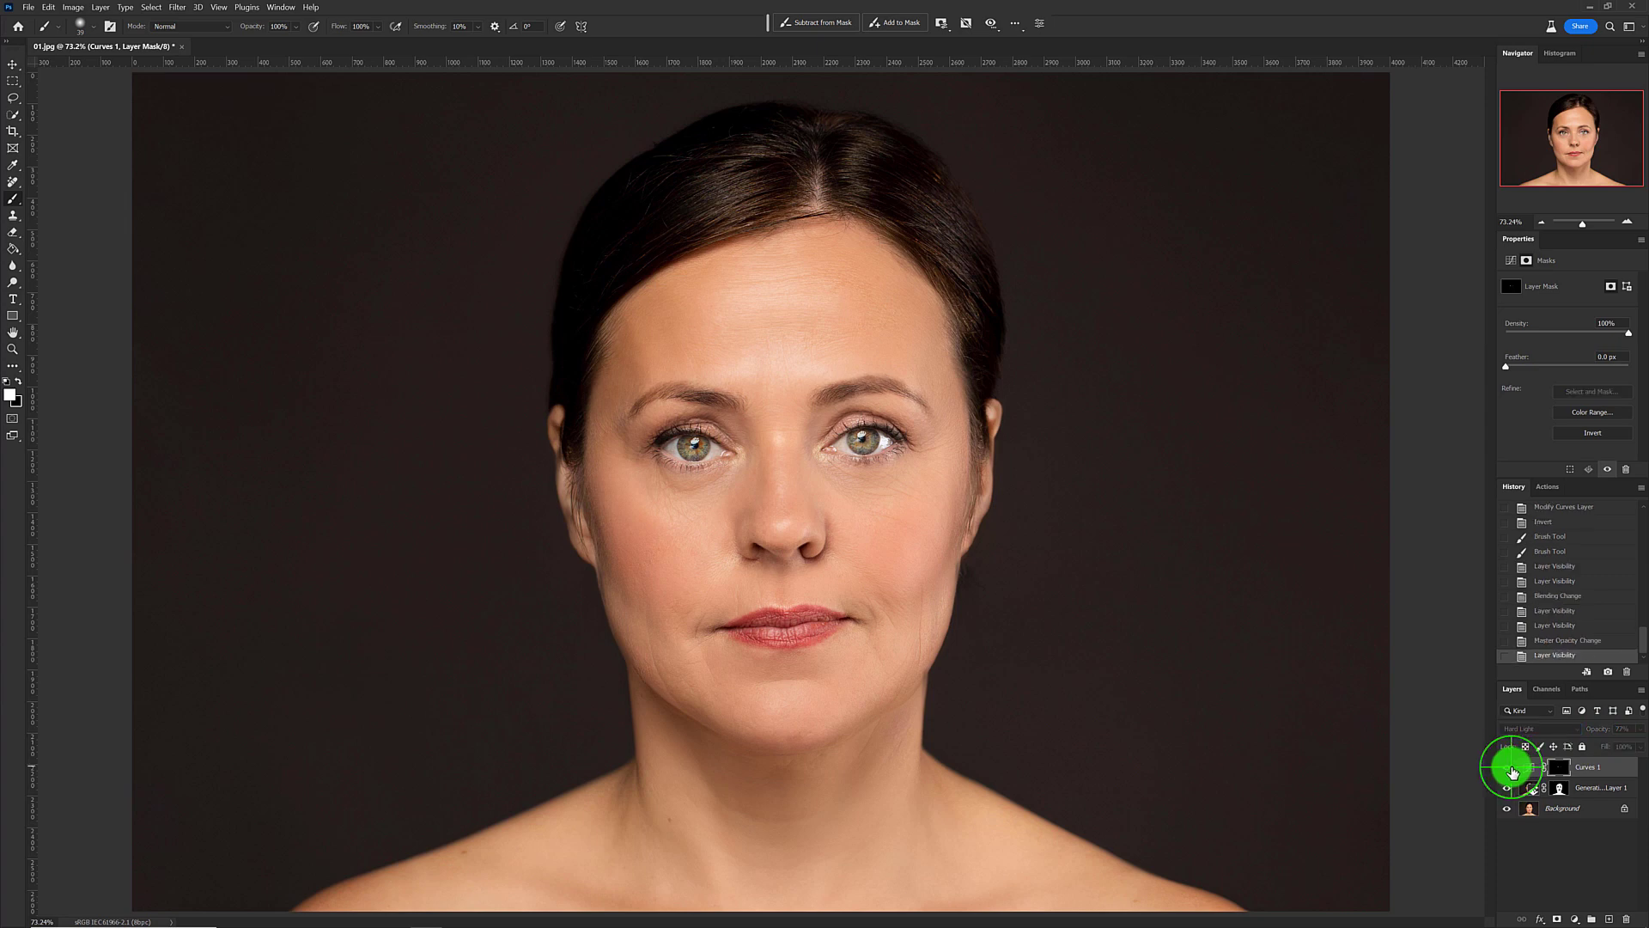
scroll(1208, 714, "down", 1)
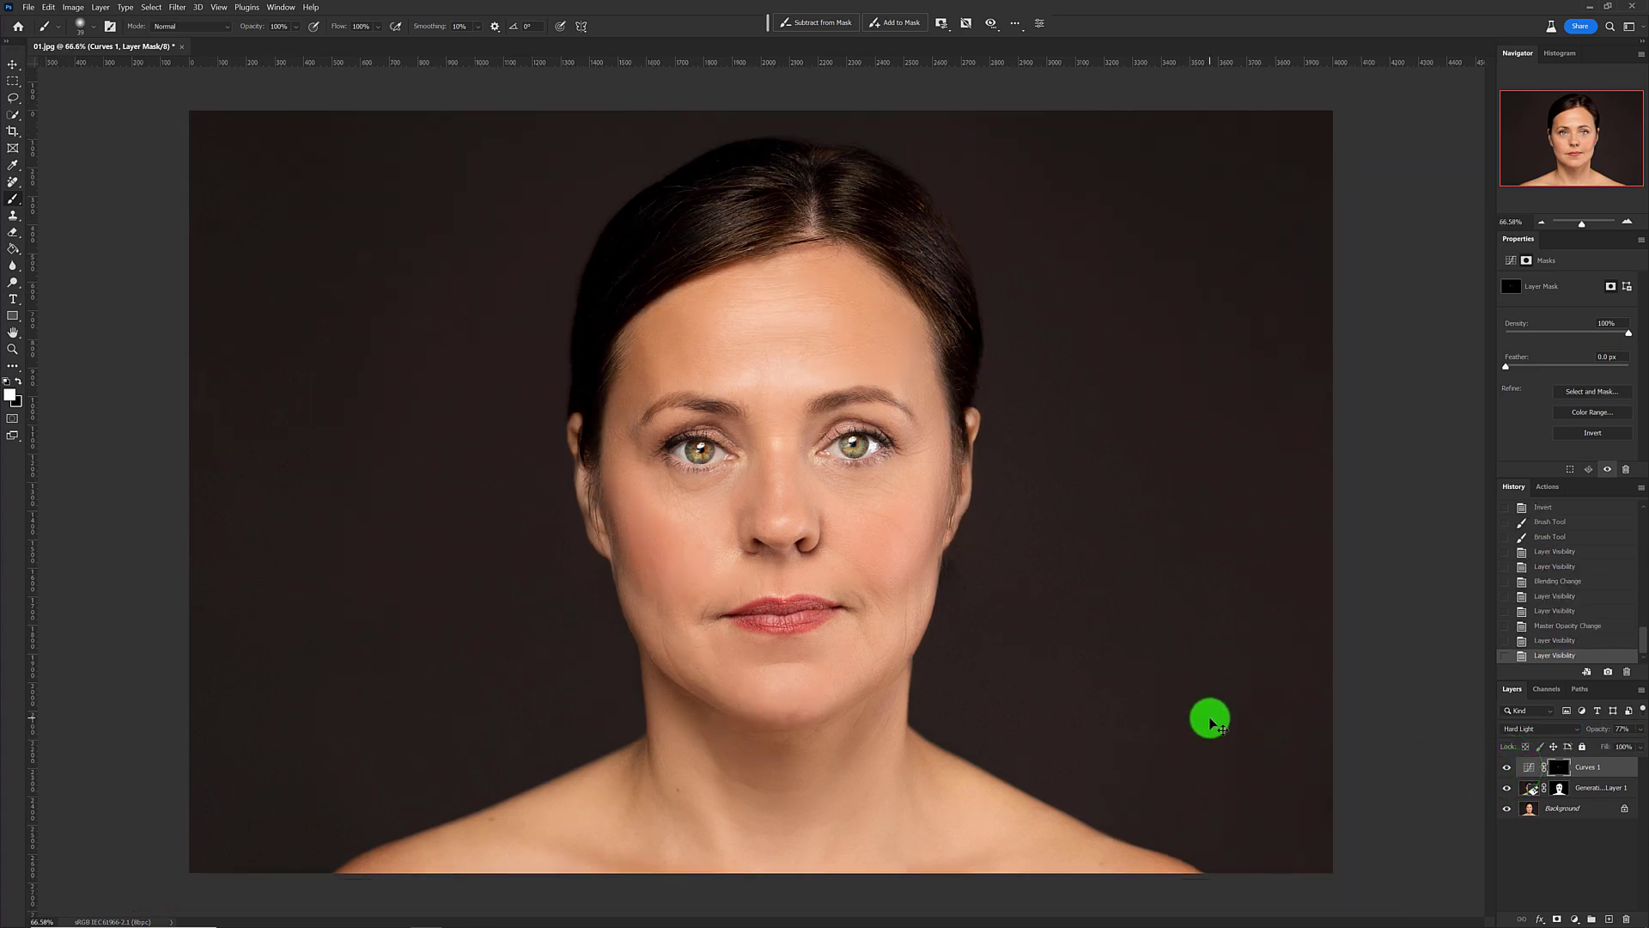
scroll(1207, 714, "down", 1)
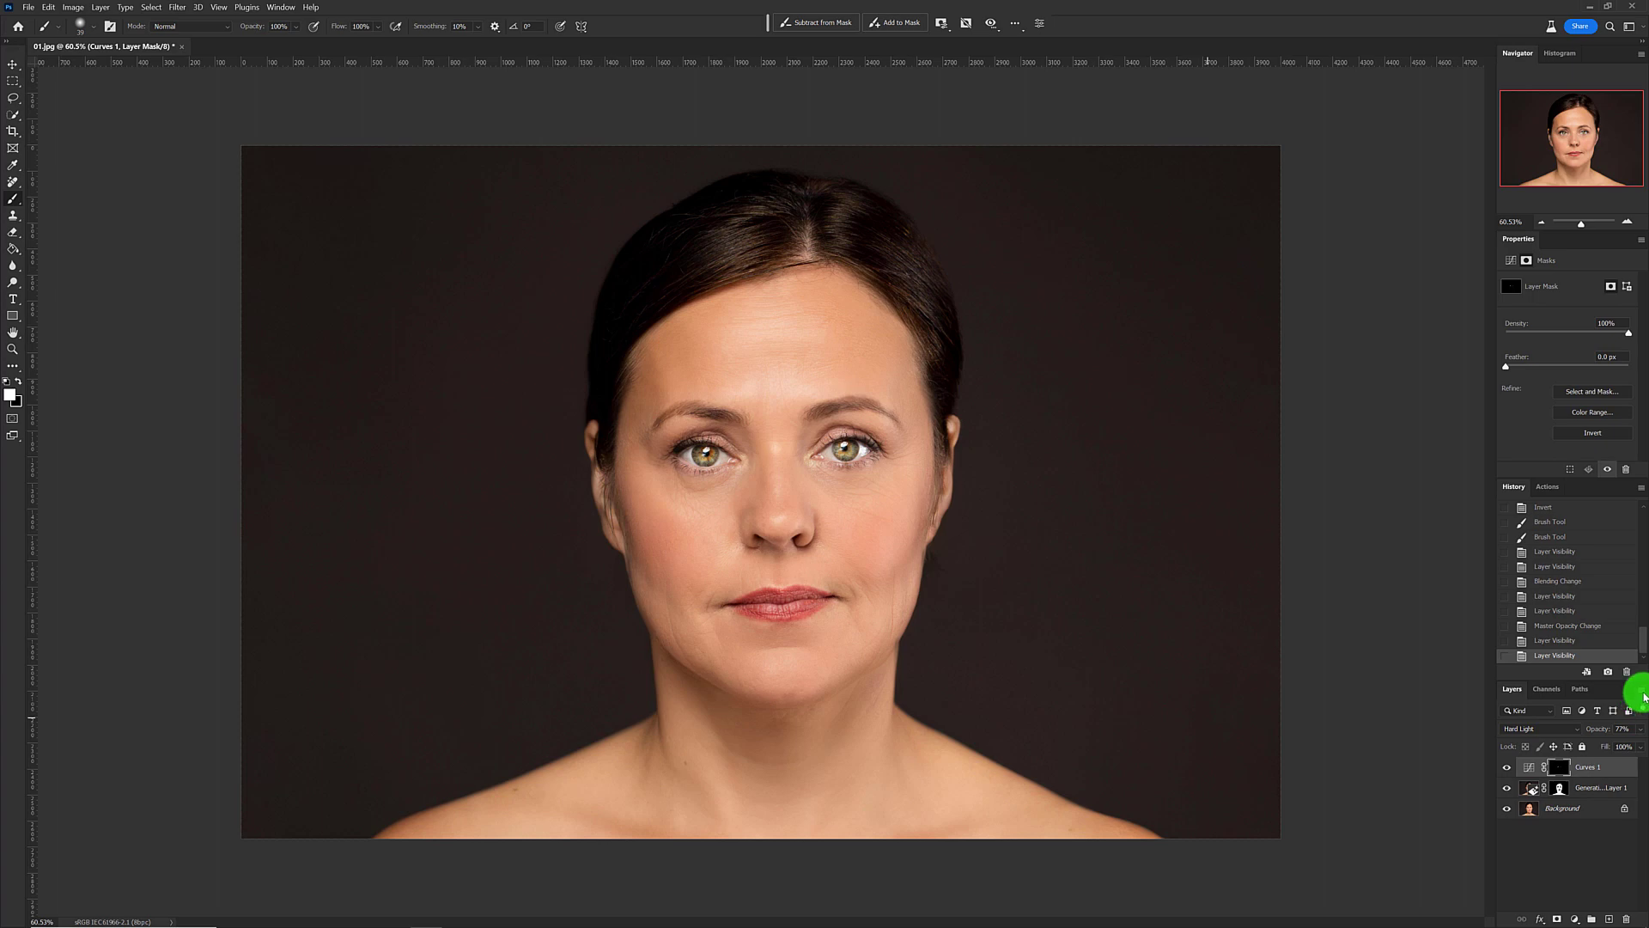
Flatten the image into a single Background layer and save Snapshot 1 in History
left_click(1639, 689)
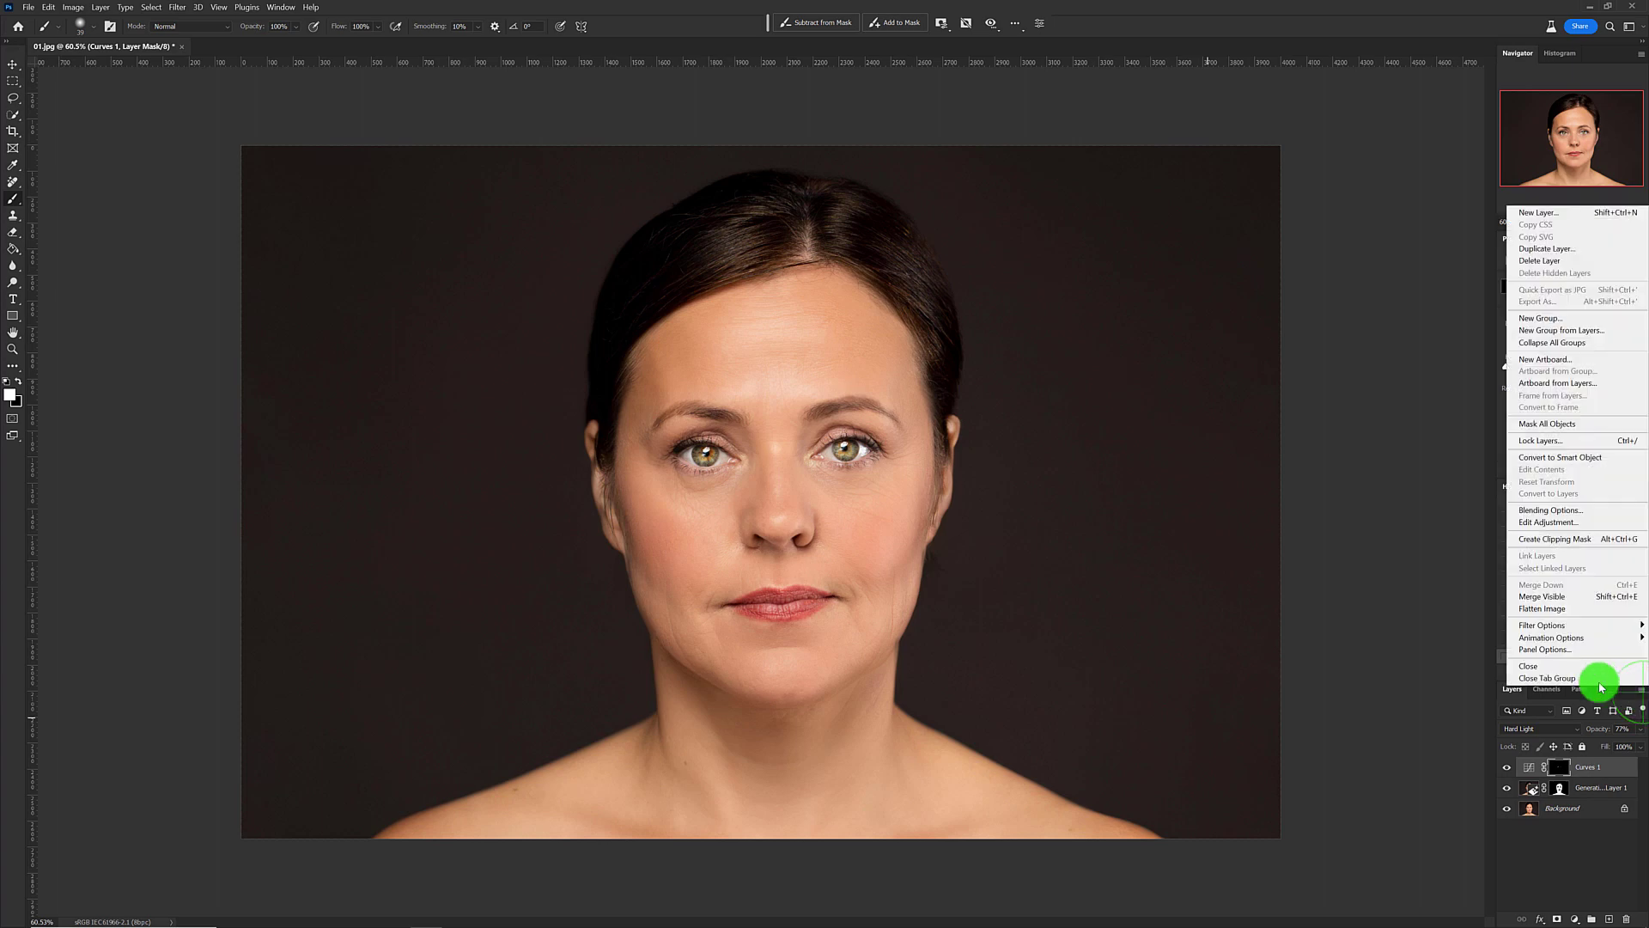
left_click(1533, 612)
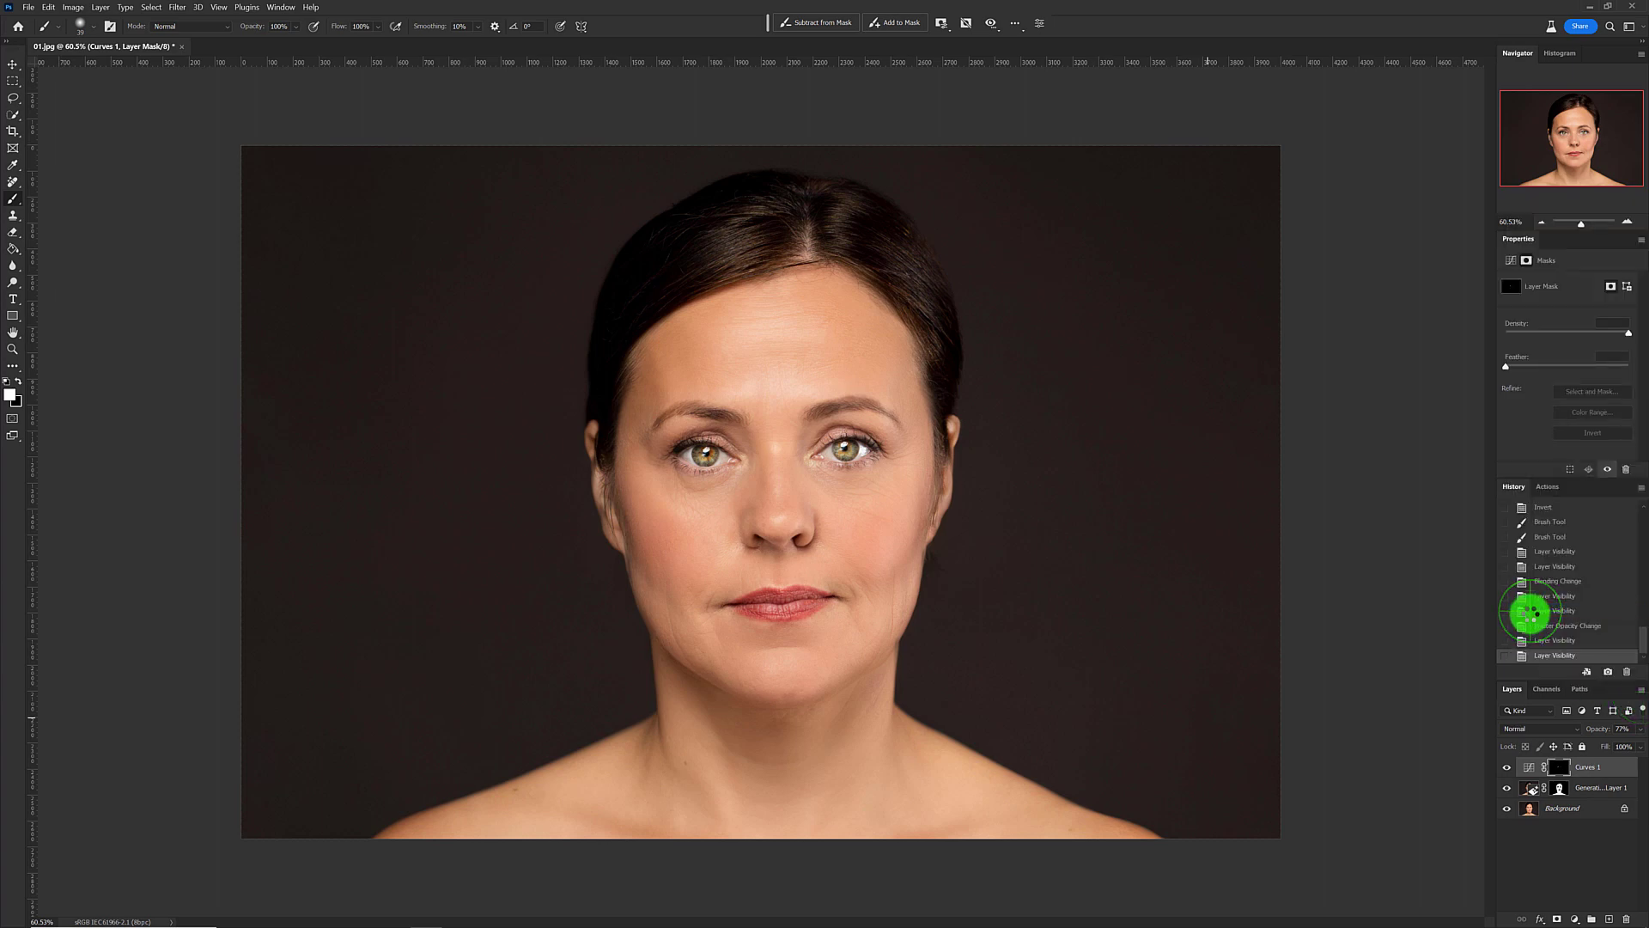
left_click(1610, 675)
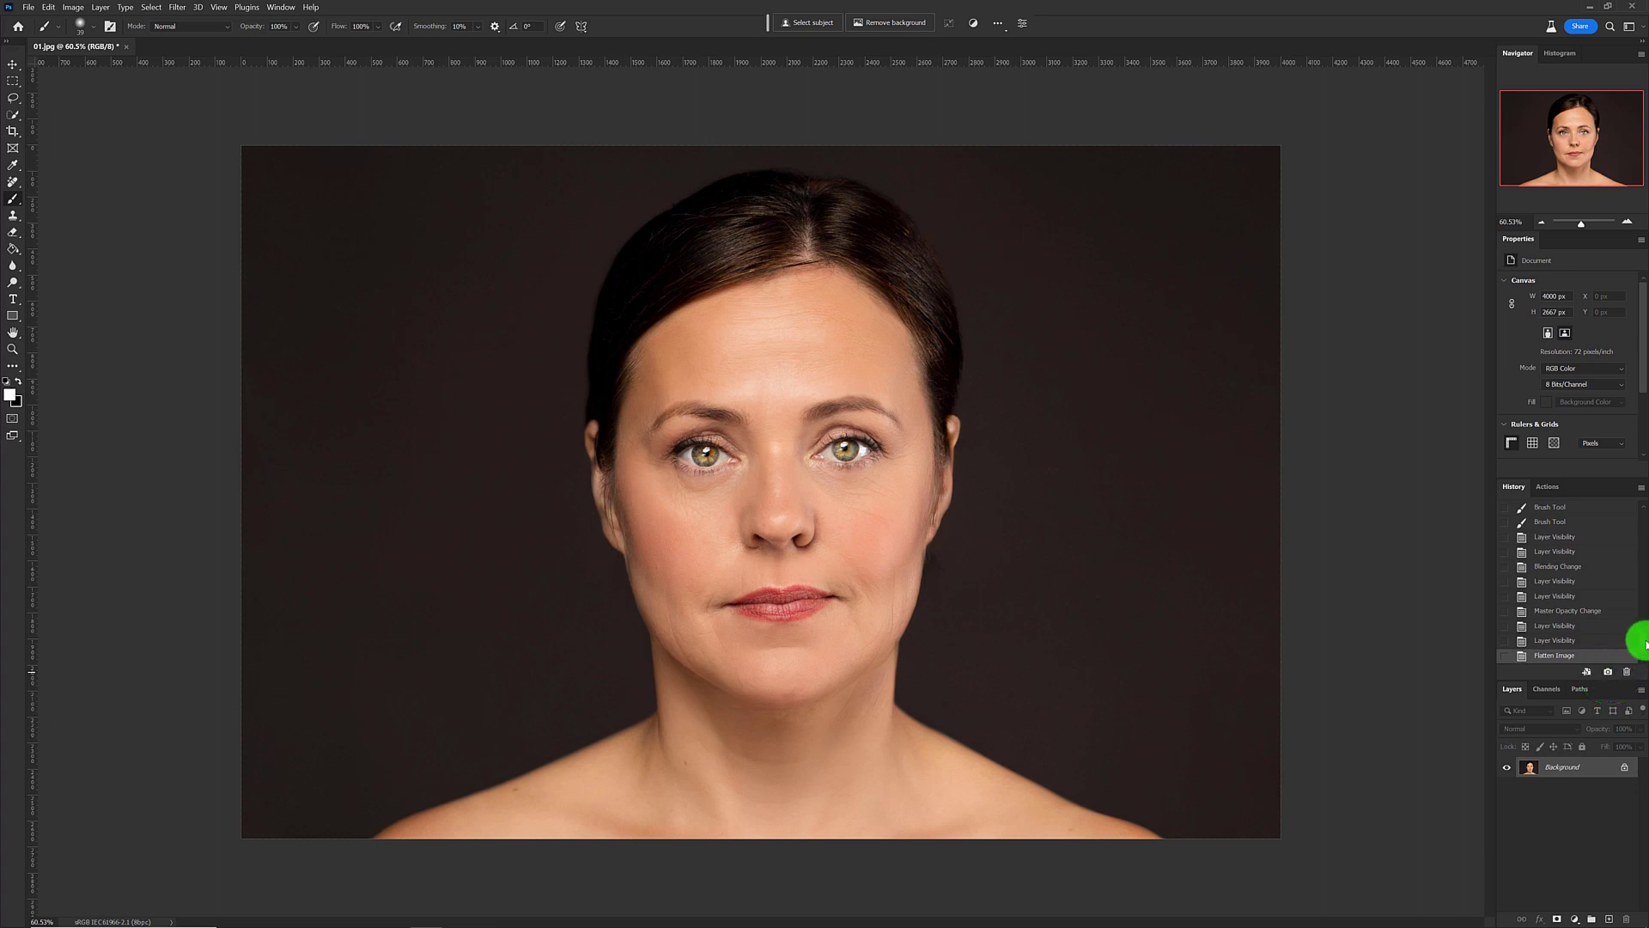
Compare the original photo against Snapshot 1 in the History panel
left_click_drag(1643, 644, 1639, 506)
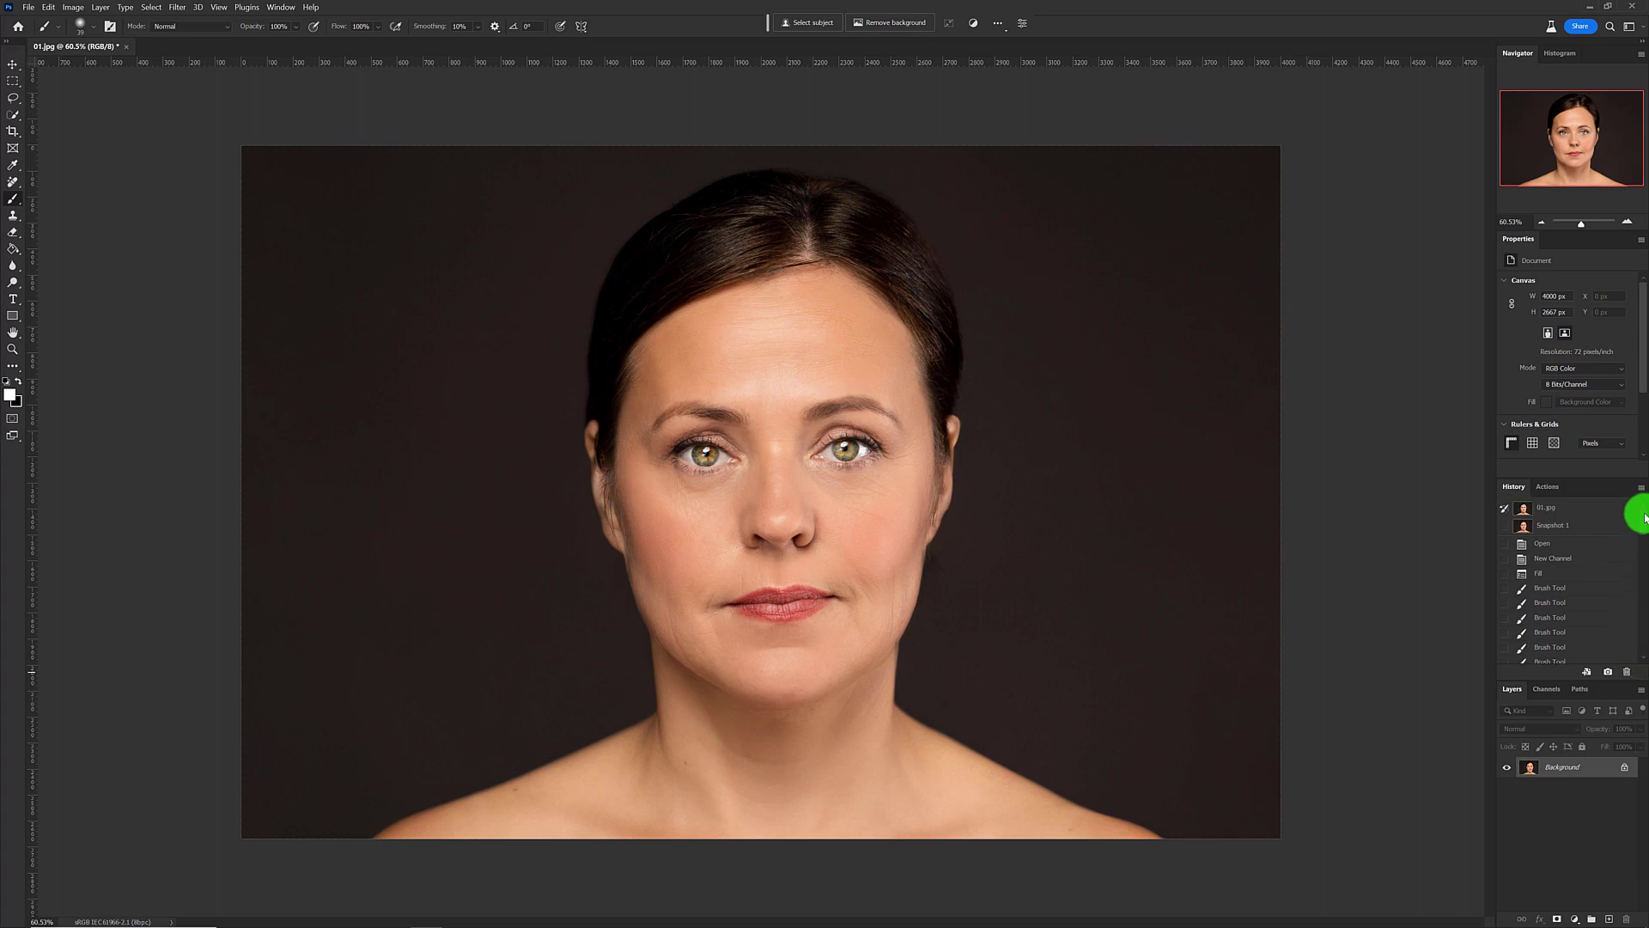
left_click(1534, 510)
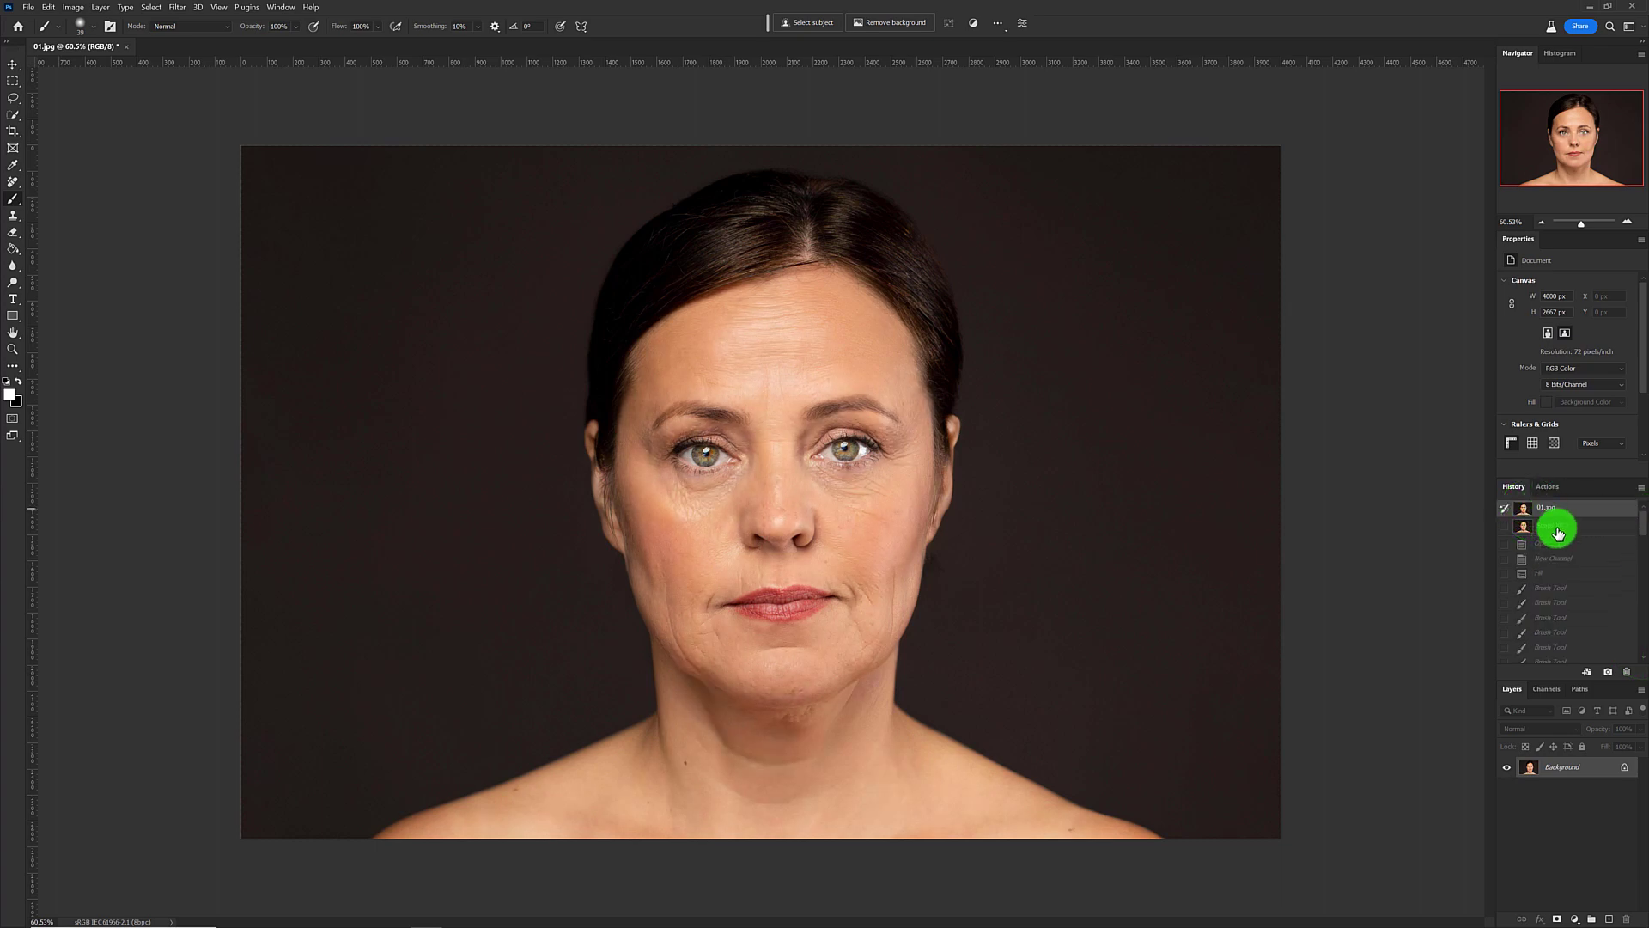
left_click(1557, 527)
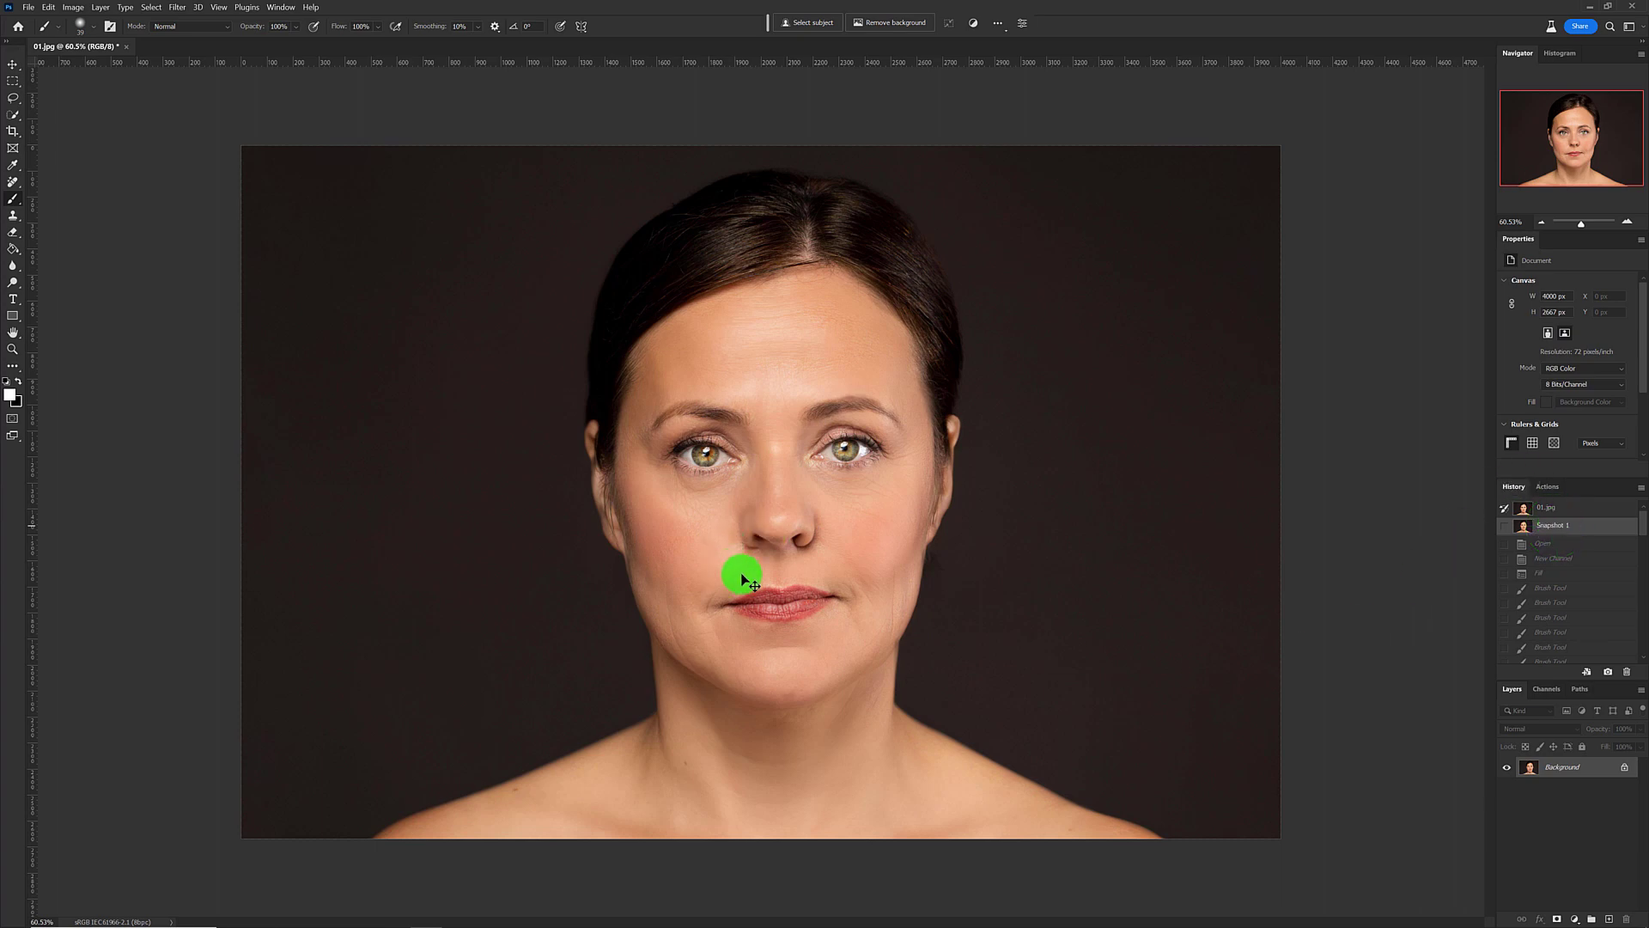
Switch to the Remove Tool and shrink its brush to about 32 px
scroll(744, 580, "up", 2)
scroll(742, 580, "up", 2)
scroll(741, 579, "up", 2)
scroll(741, 578, "up", 2)
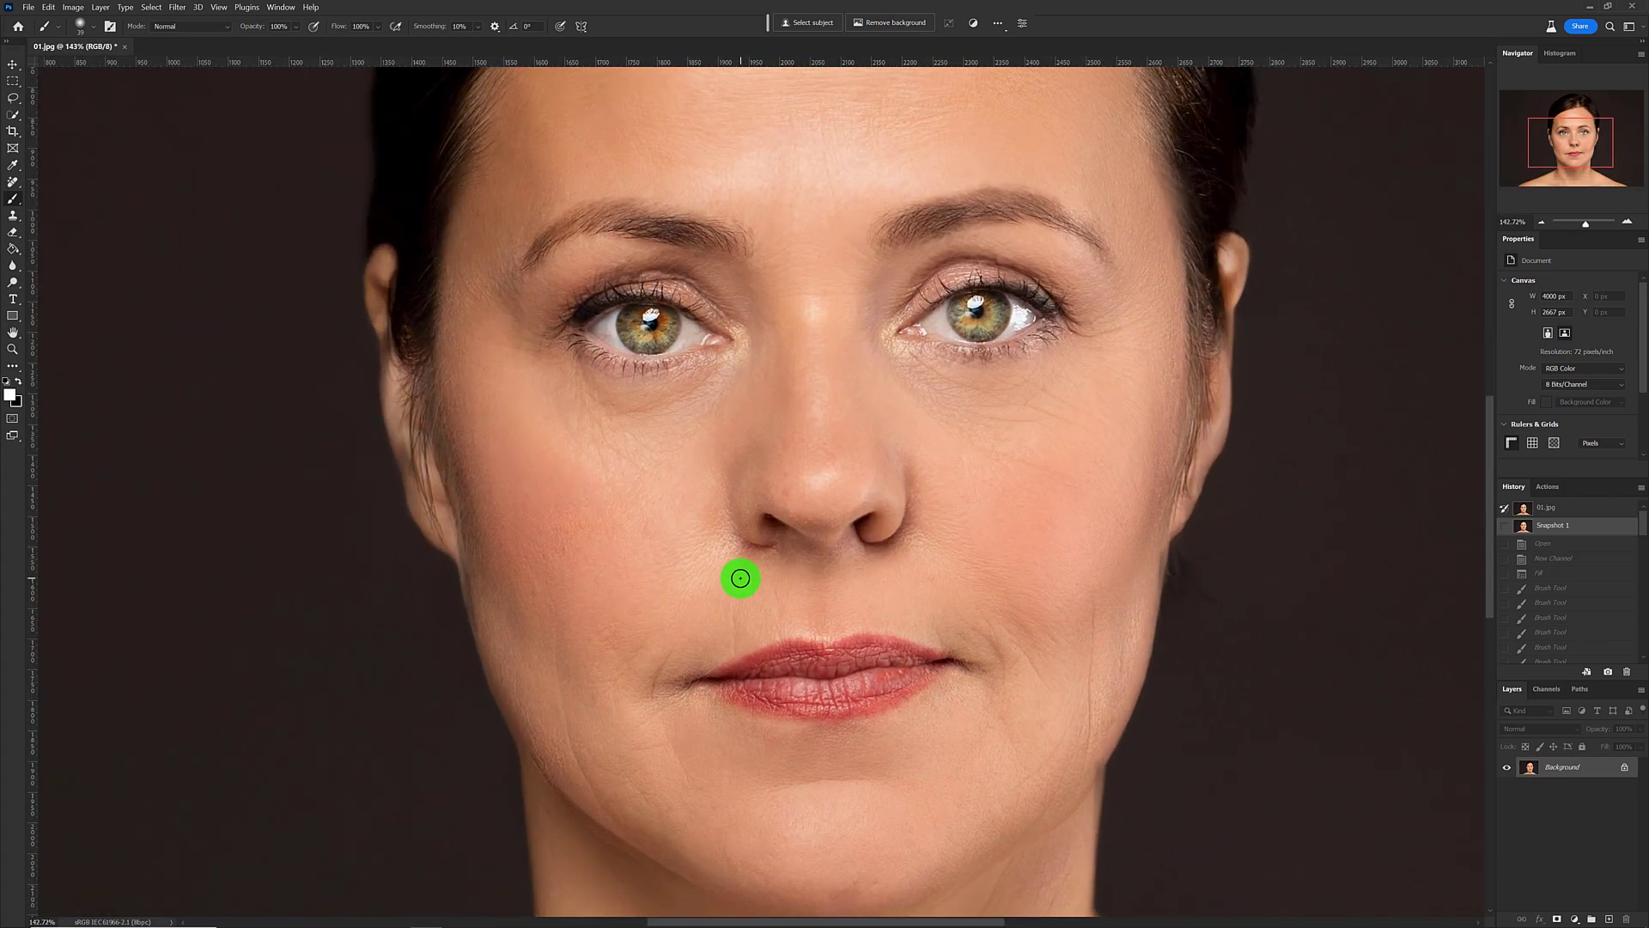
left_click(16, 183)
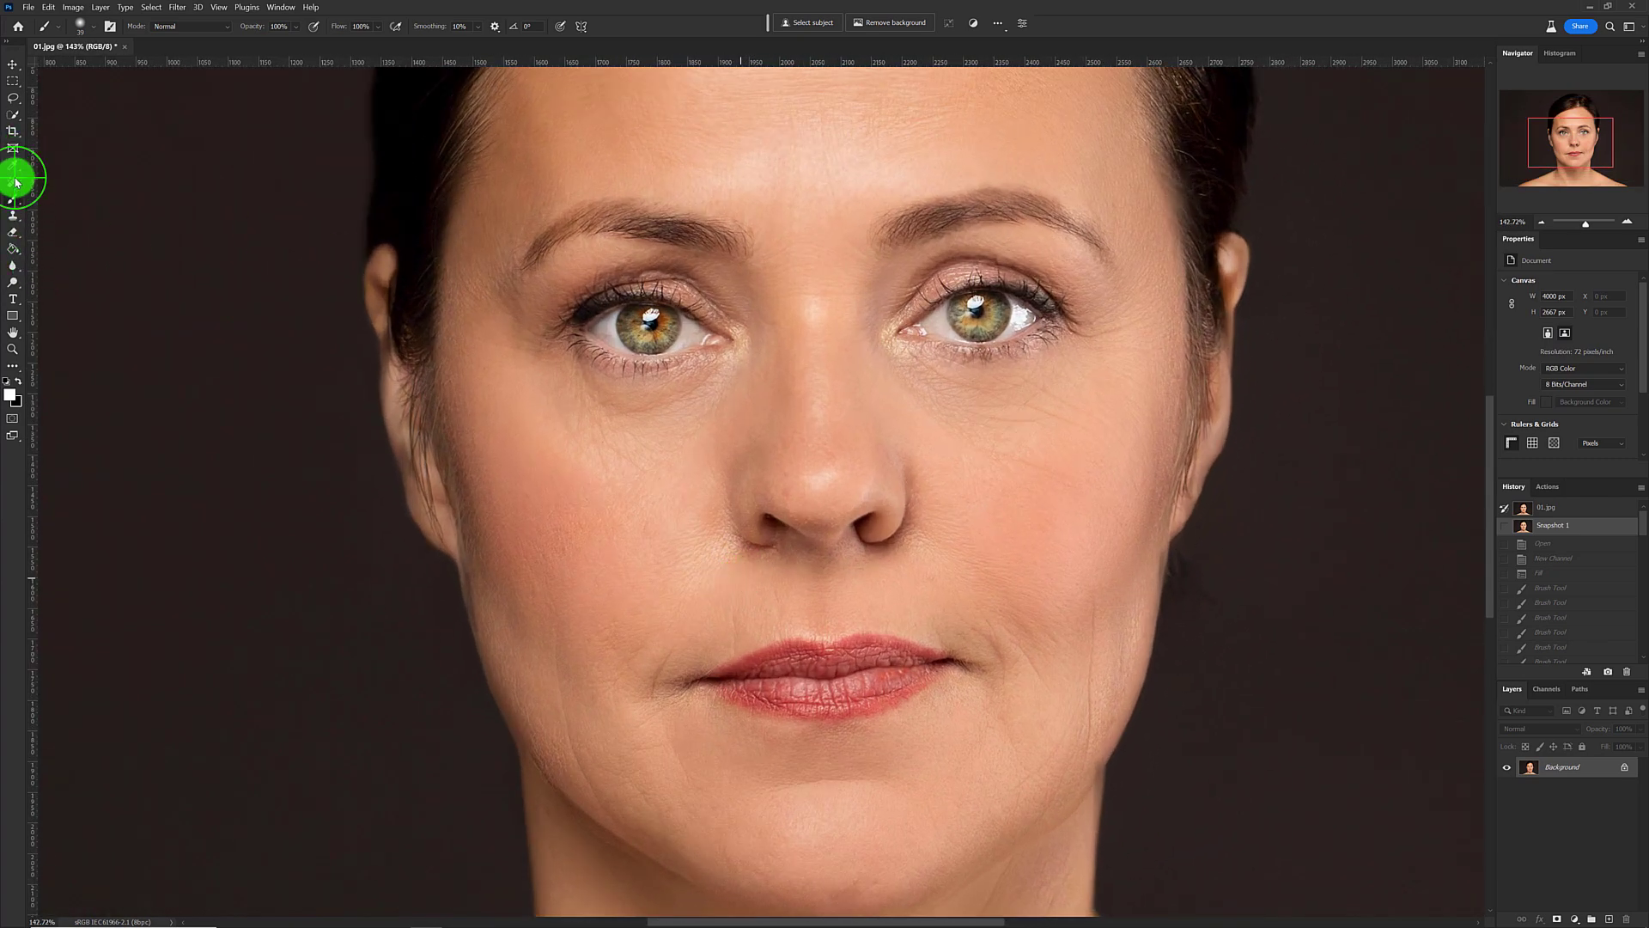
left_click_drag(16, 182, 73, 197)
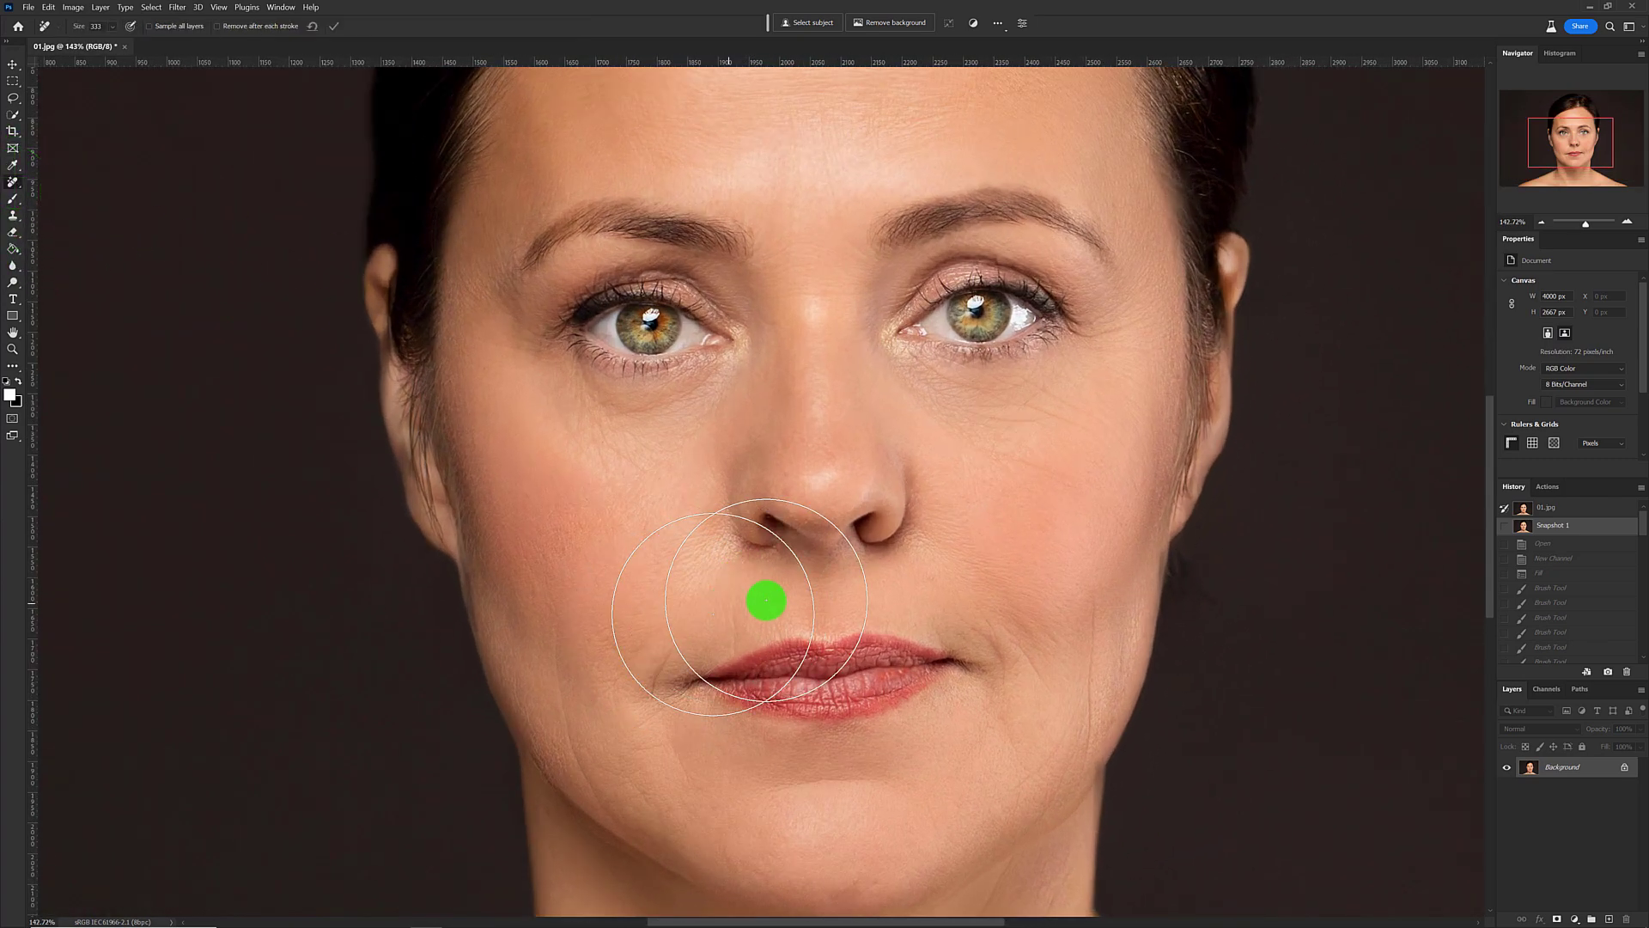
left_click_drag(766, 602, 632, 603)
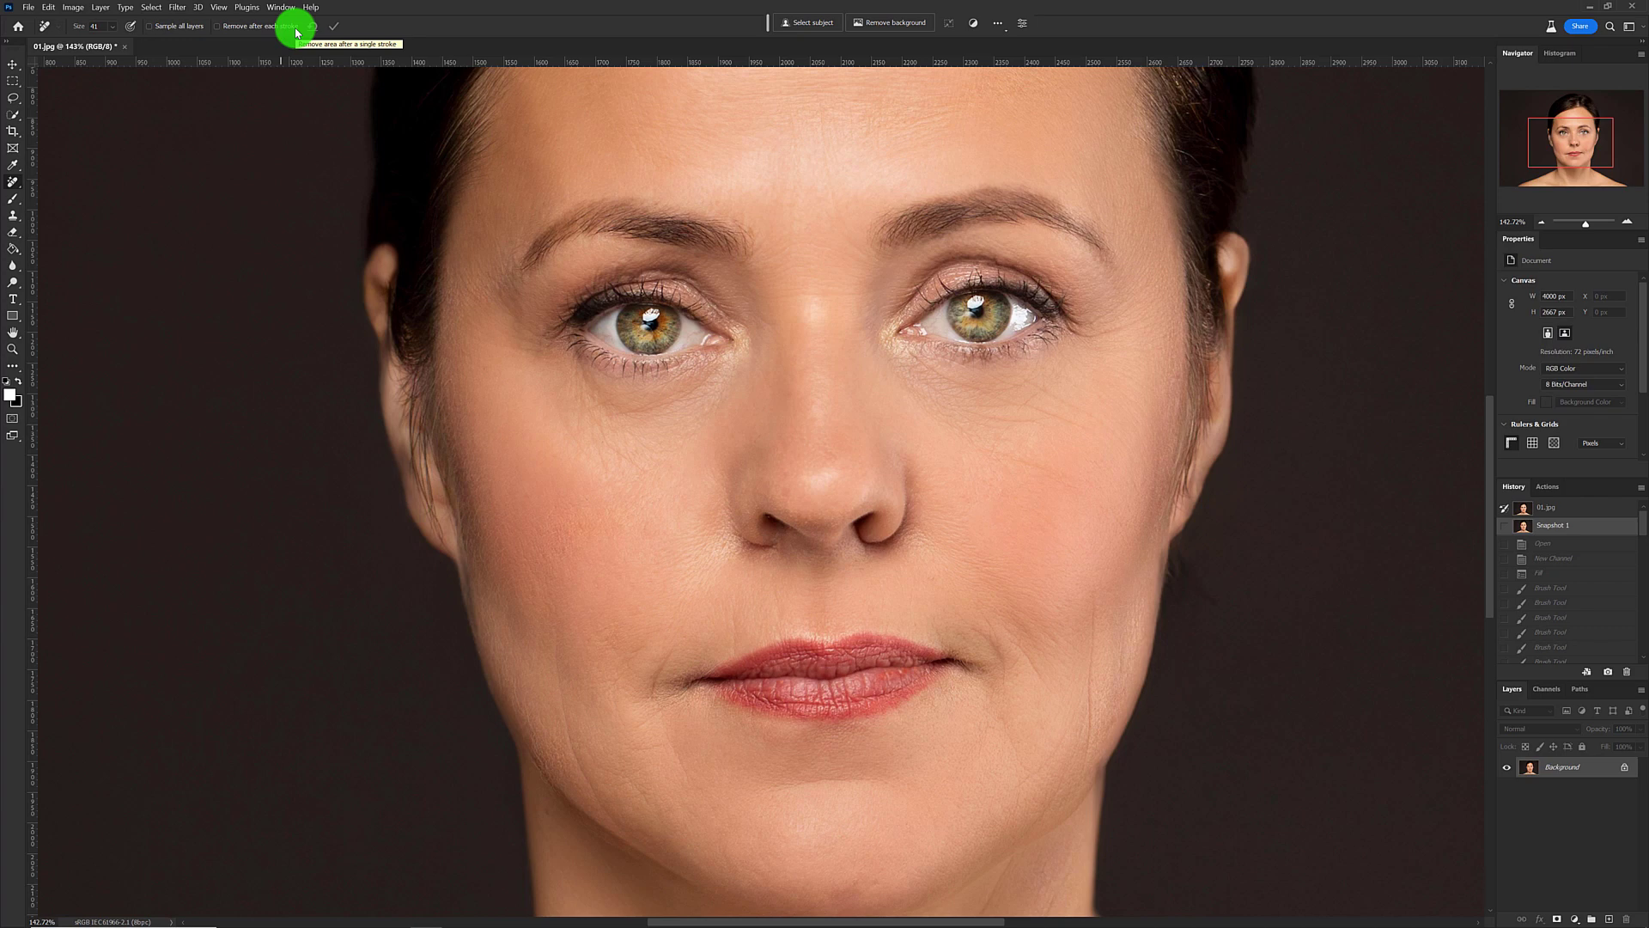
right_click(678, 631, "alt")
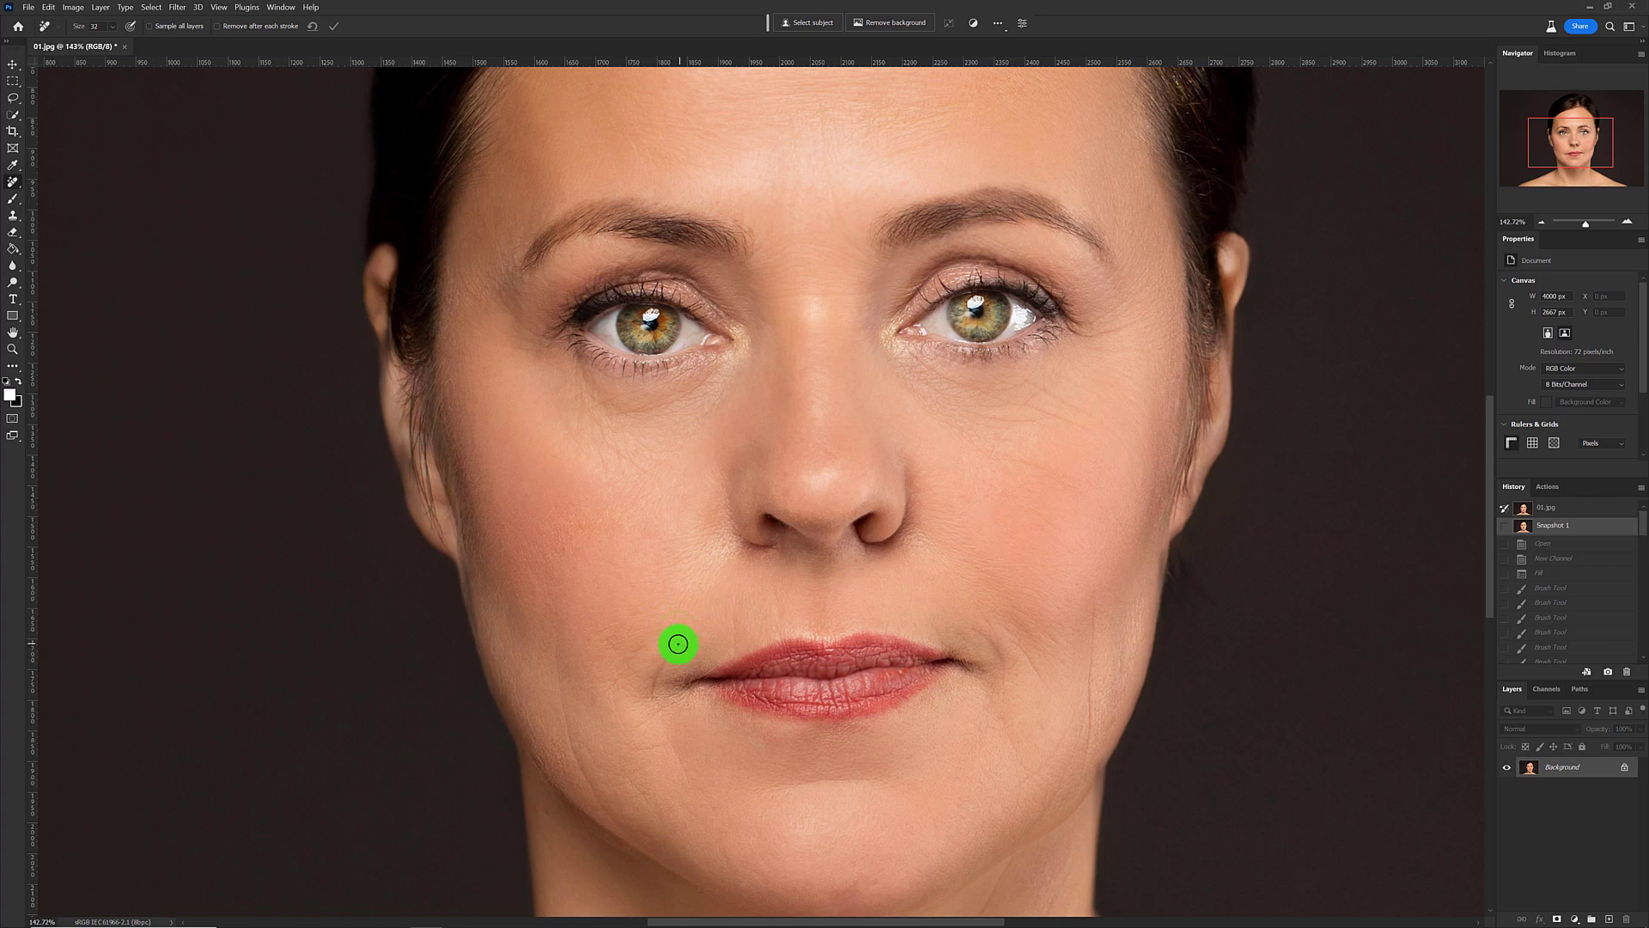
Mark both mouth-corner creases, the right cheek, under-eye lines and nose bridge for removal
left_click_drag(674, 647, 653, 703)
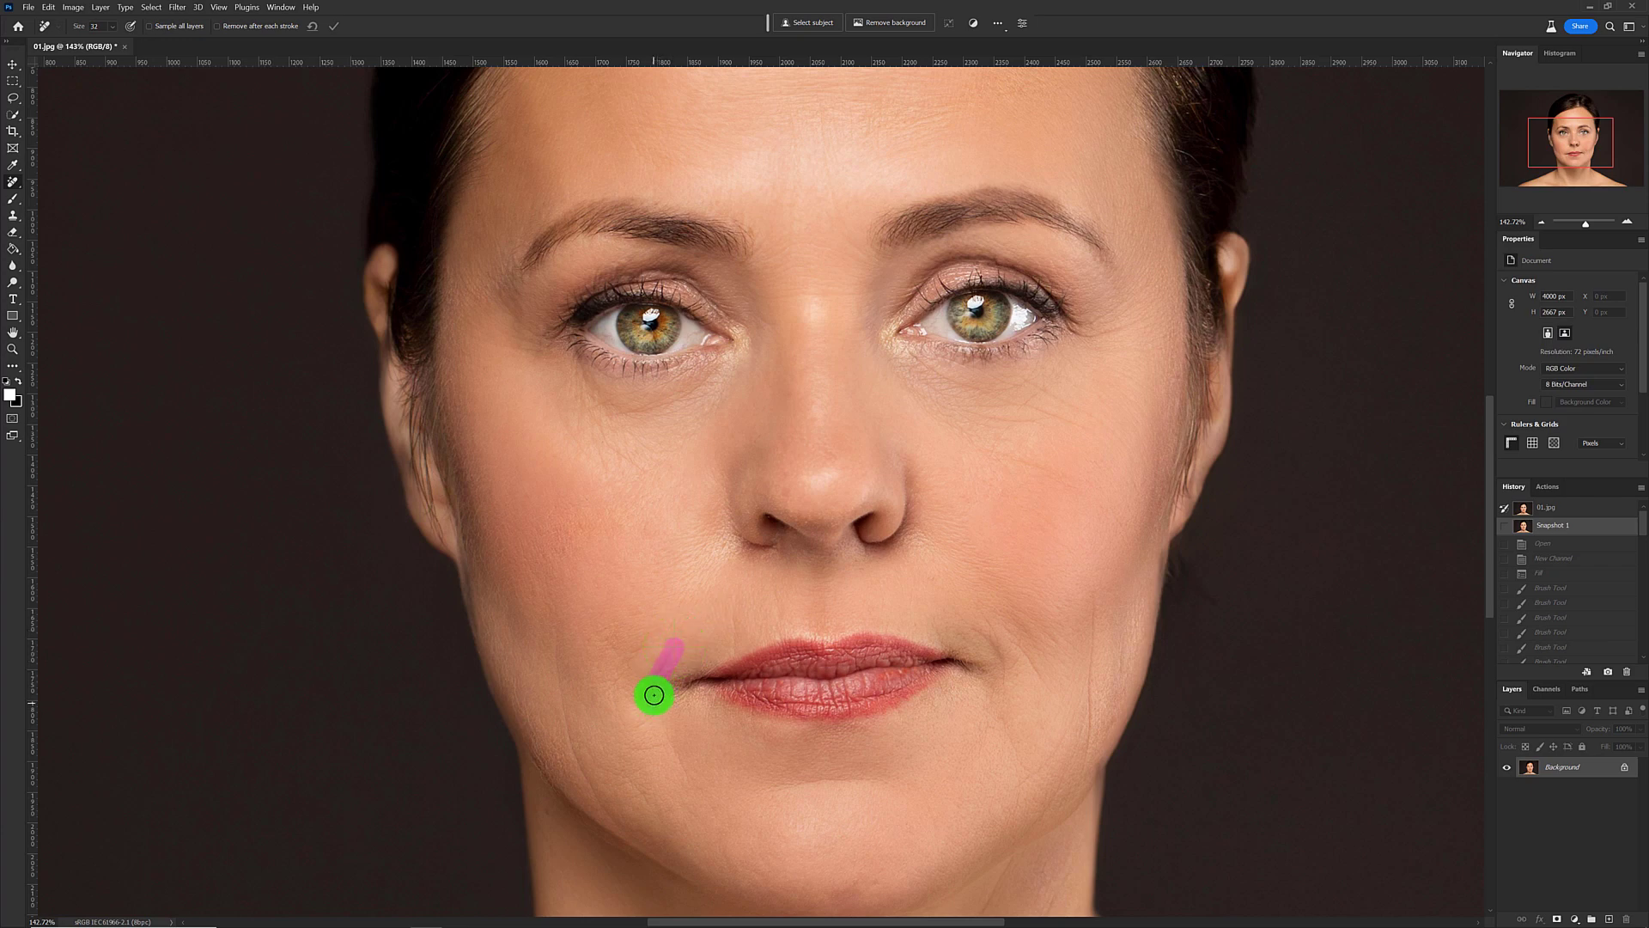
left_click_drag(971, 629, 1036, 680)
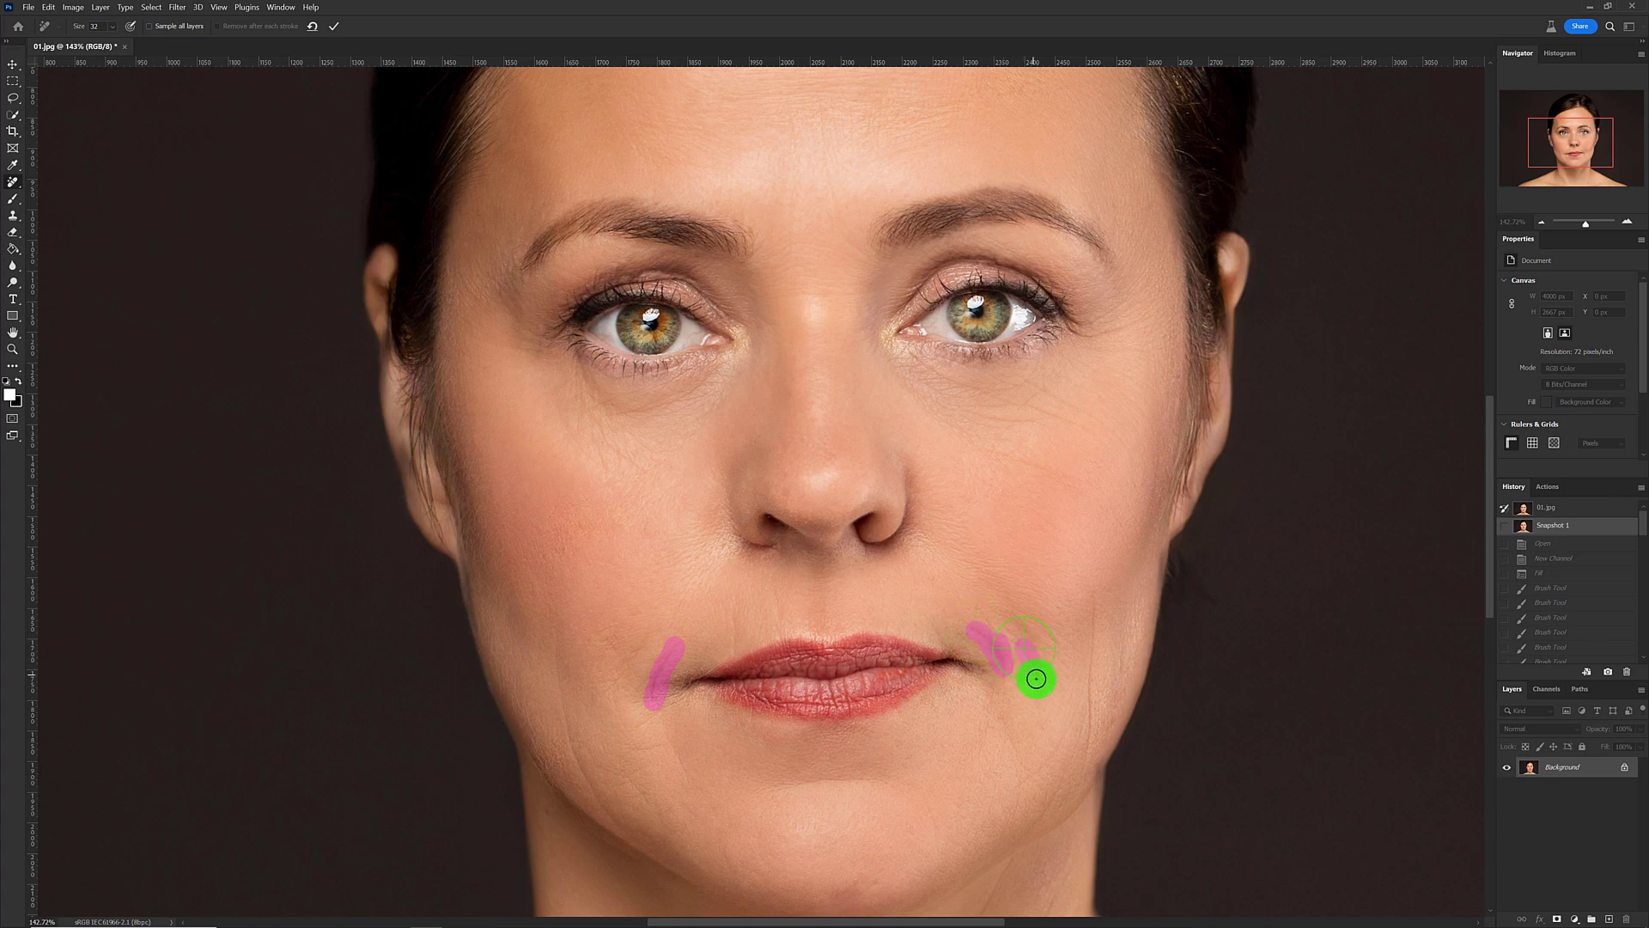
left_click_drag(1093, 609, 1090, 738)
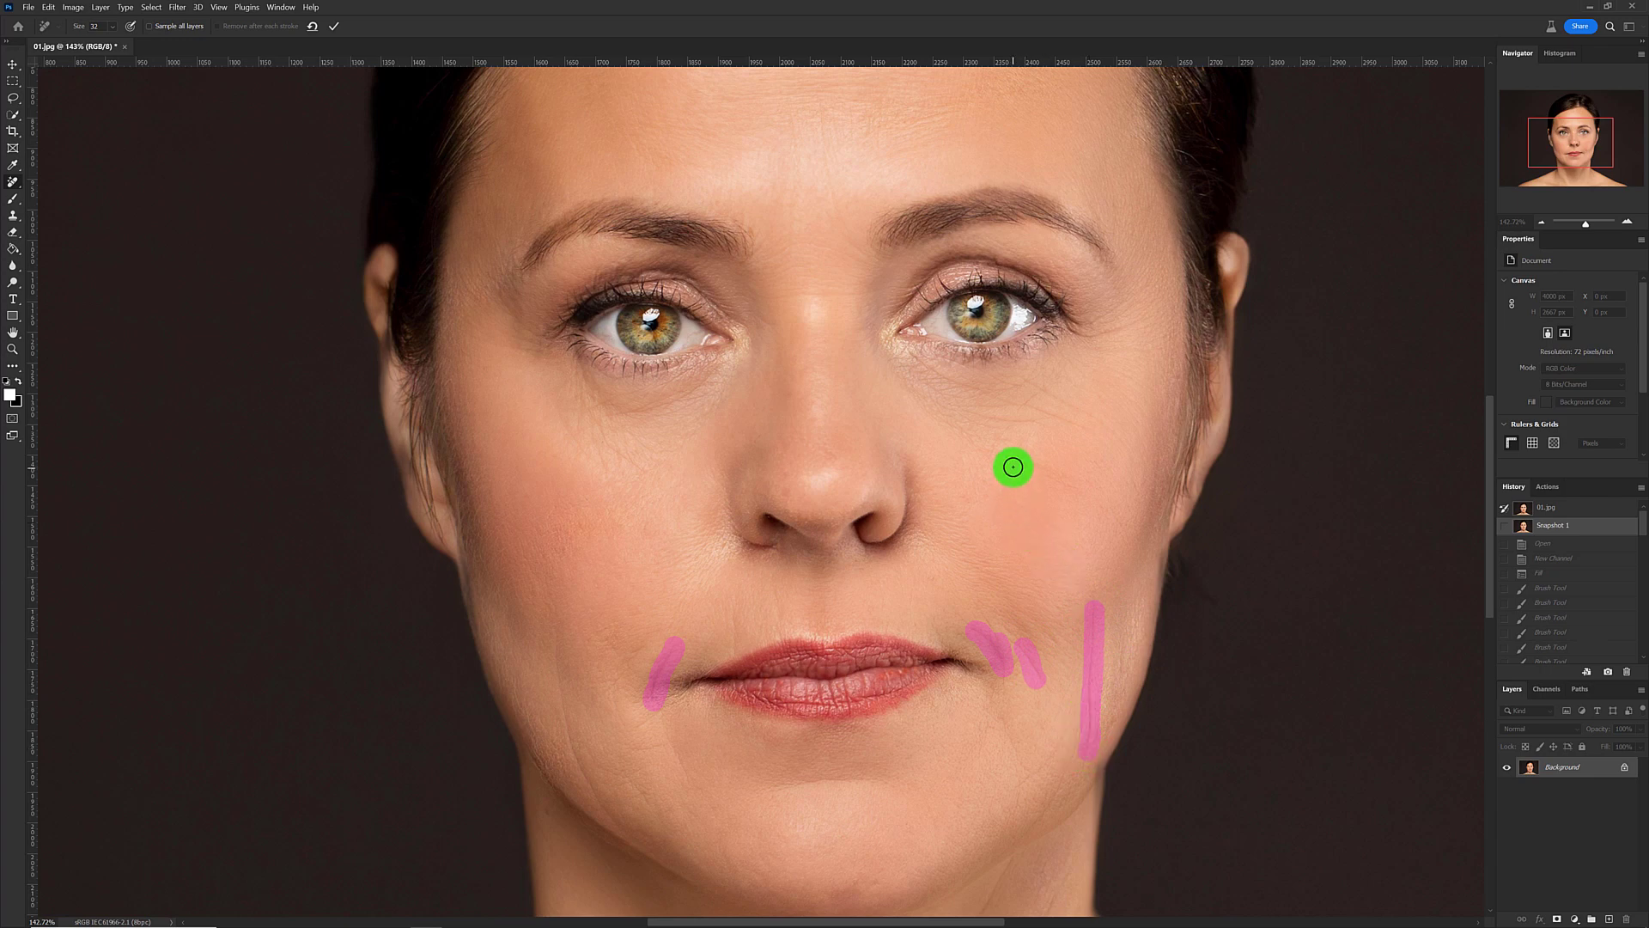
left_click_drag(1015, 459, 1049, 479)
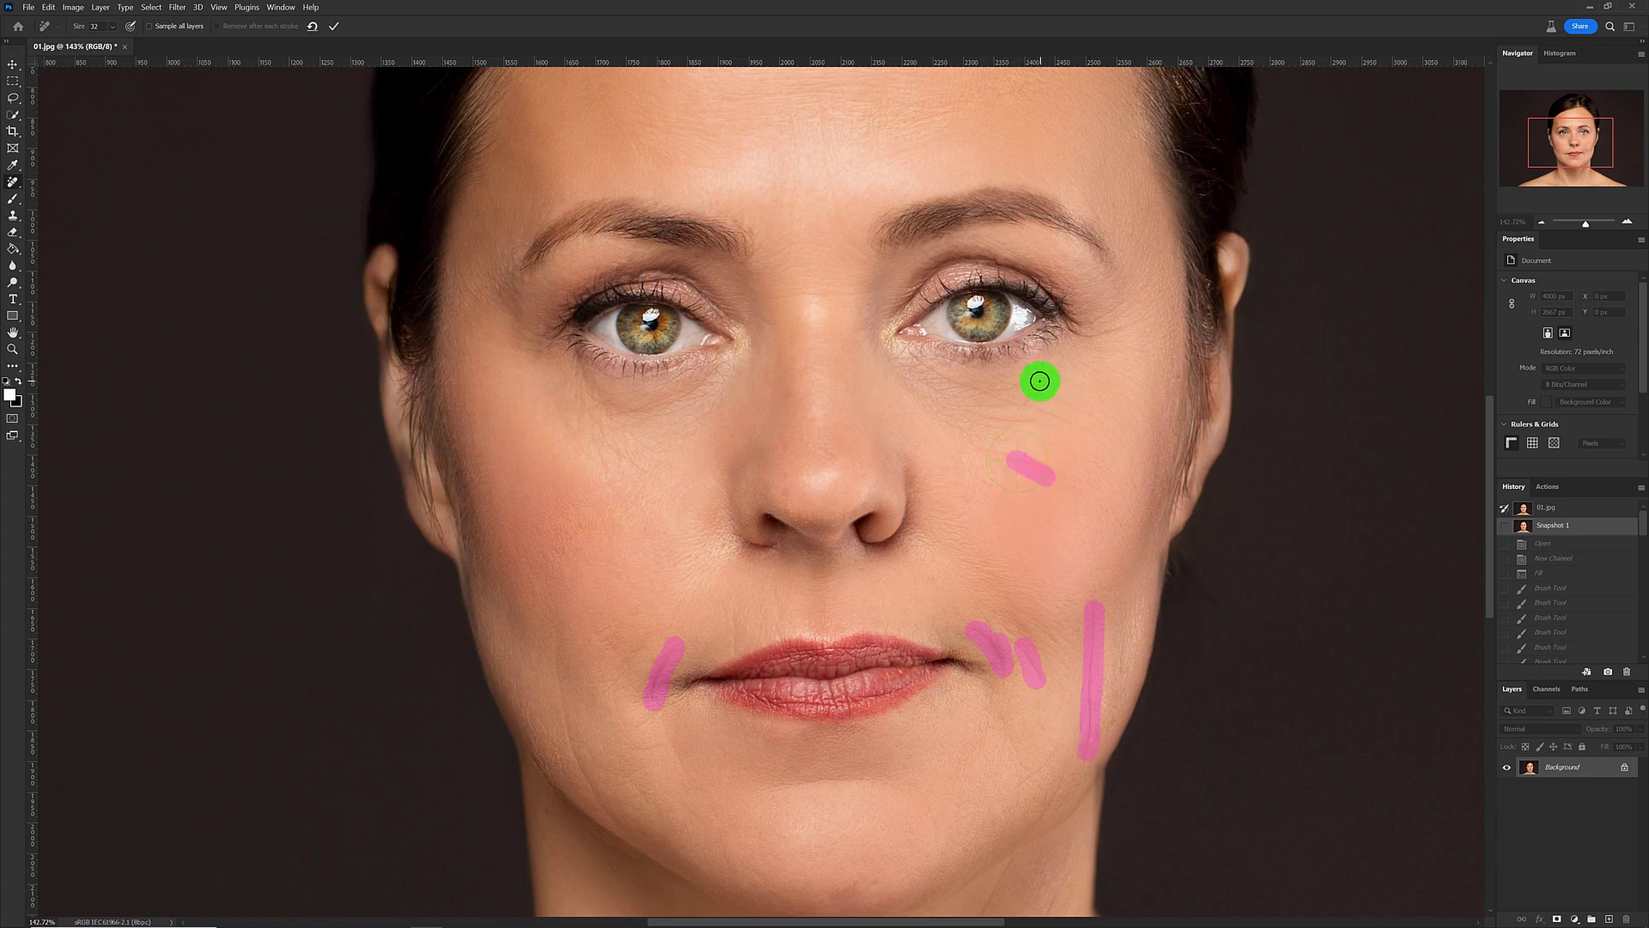
left_click_drag(1033, 382, 1091, 416)
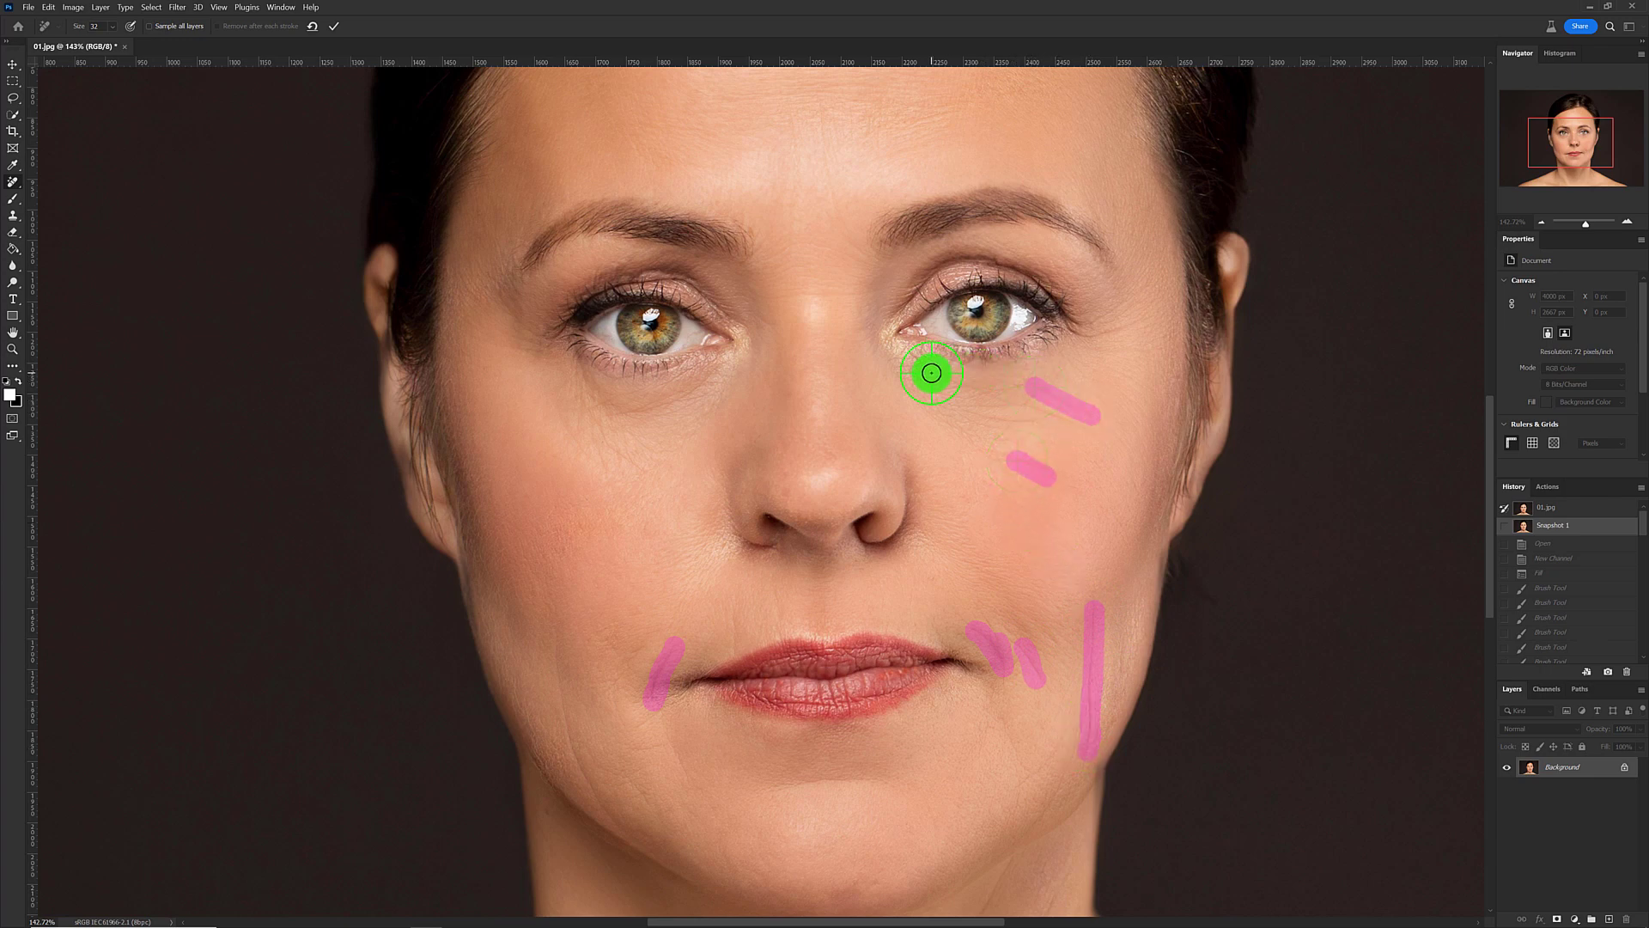
left_click_drag(927, 370, 1067, 423)
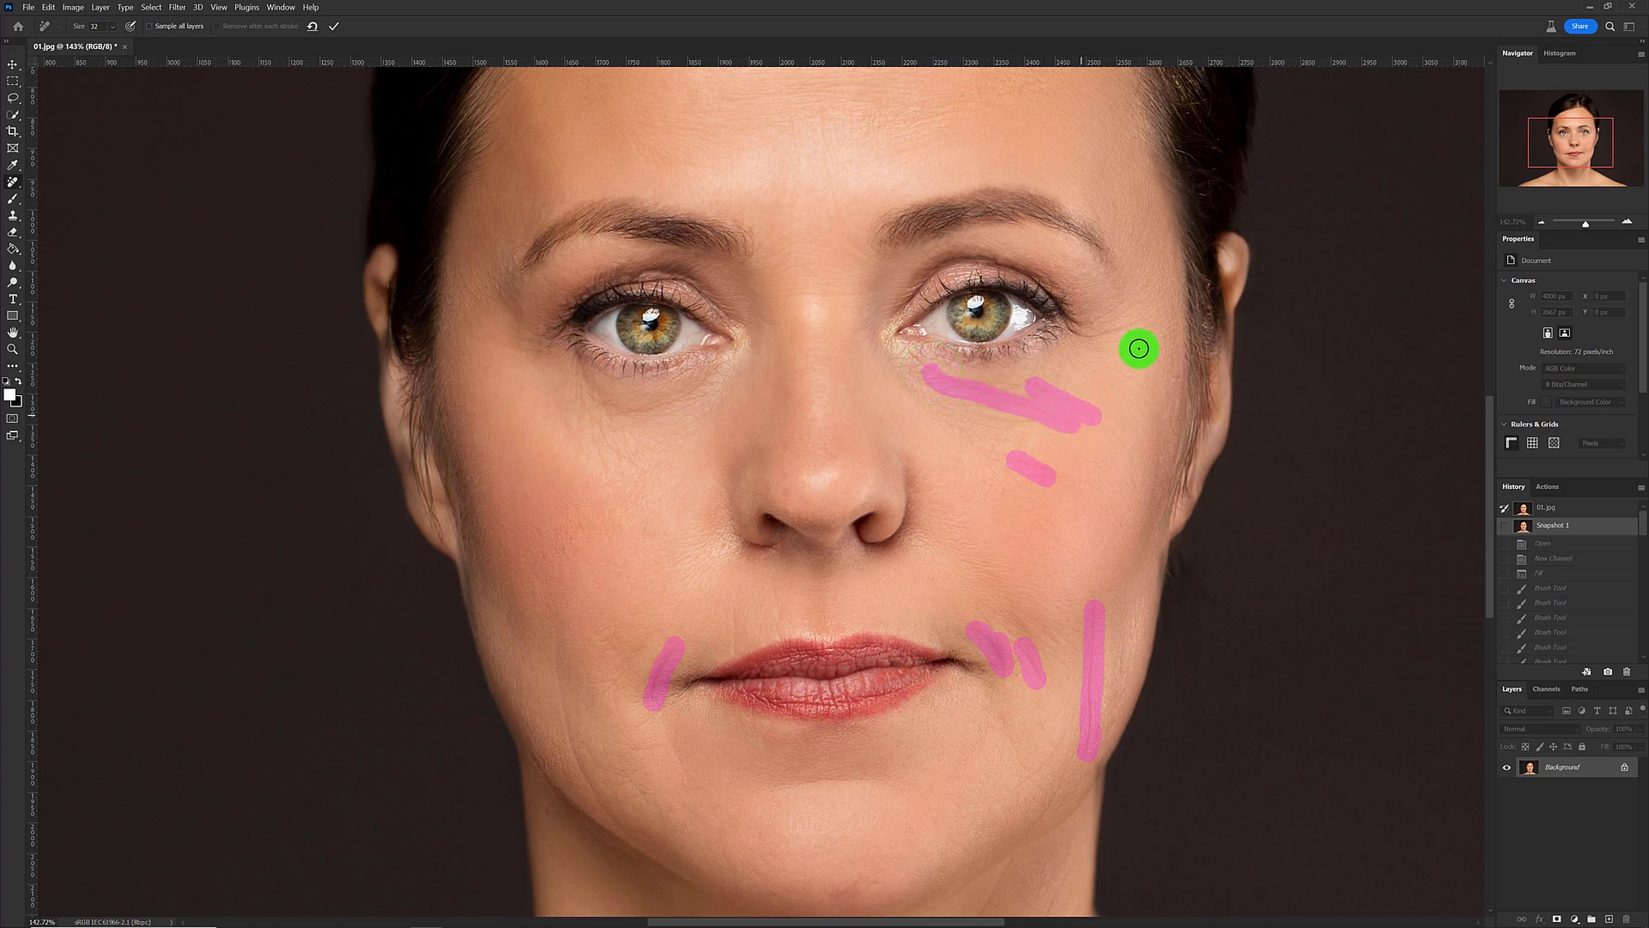
mouse_move(1094, 335)
left_mouse_down()
mouse_move(1148, 320)
mouse_move(1116, 349)
left_mouse_up()
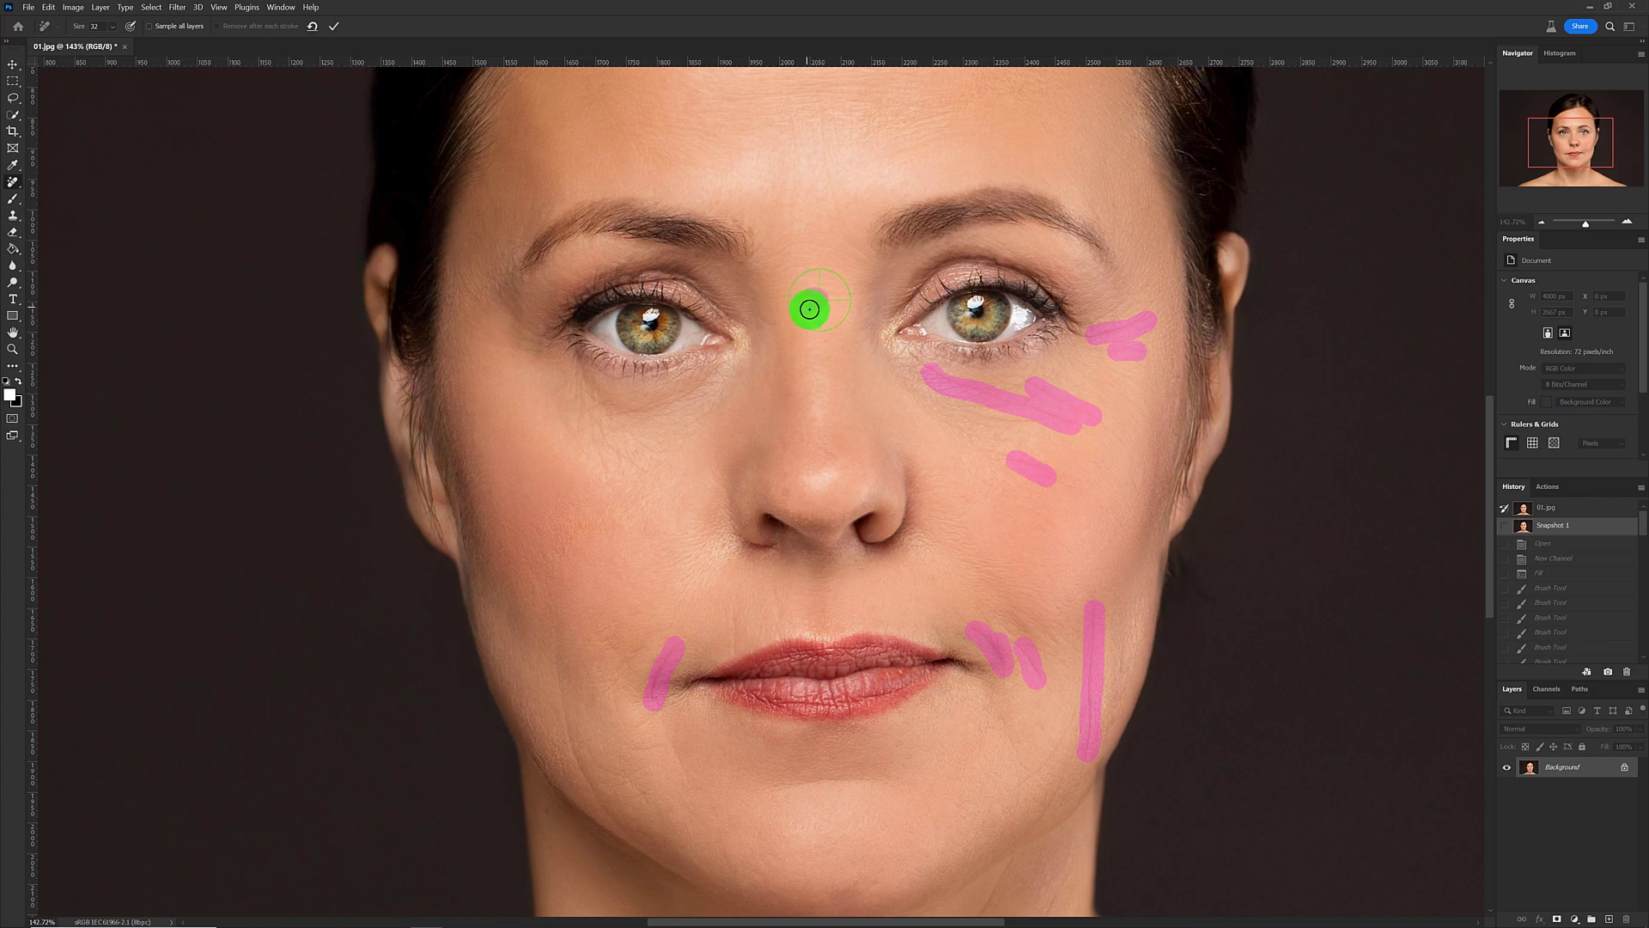
mouse_move(807, 307)
left_mouse_down()
mouse_move(847, 292)
mouse_move(790, 299)
left_mouse_up()
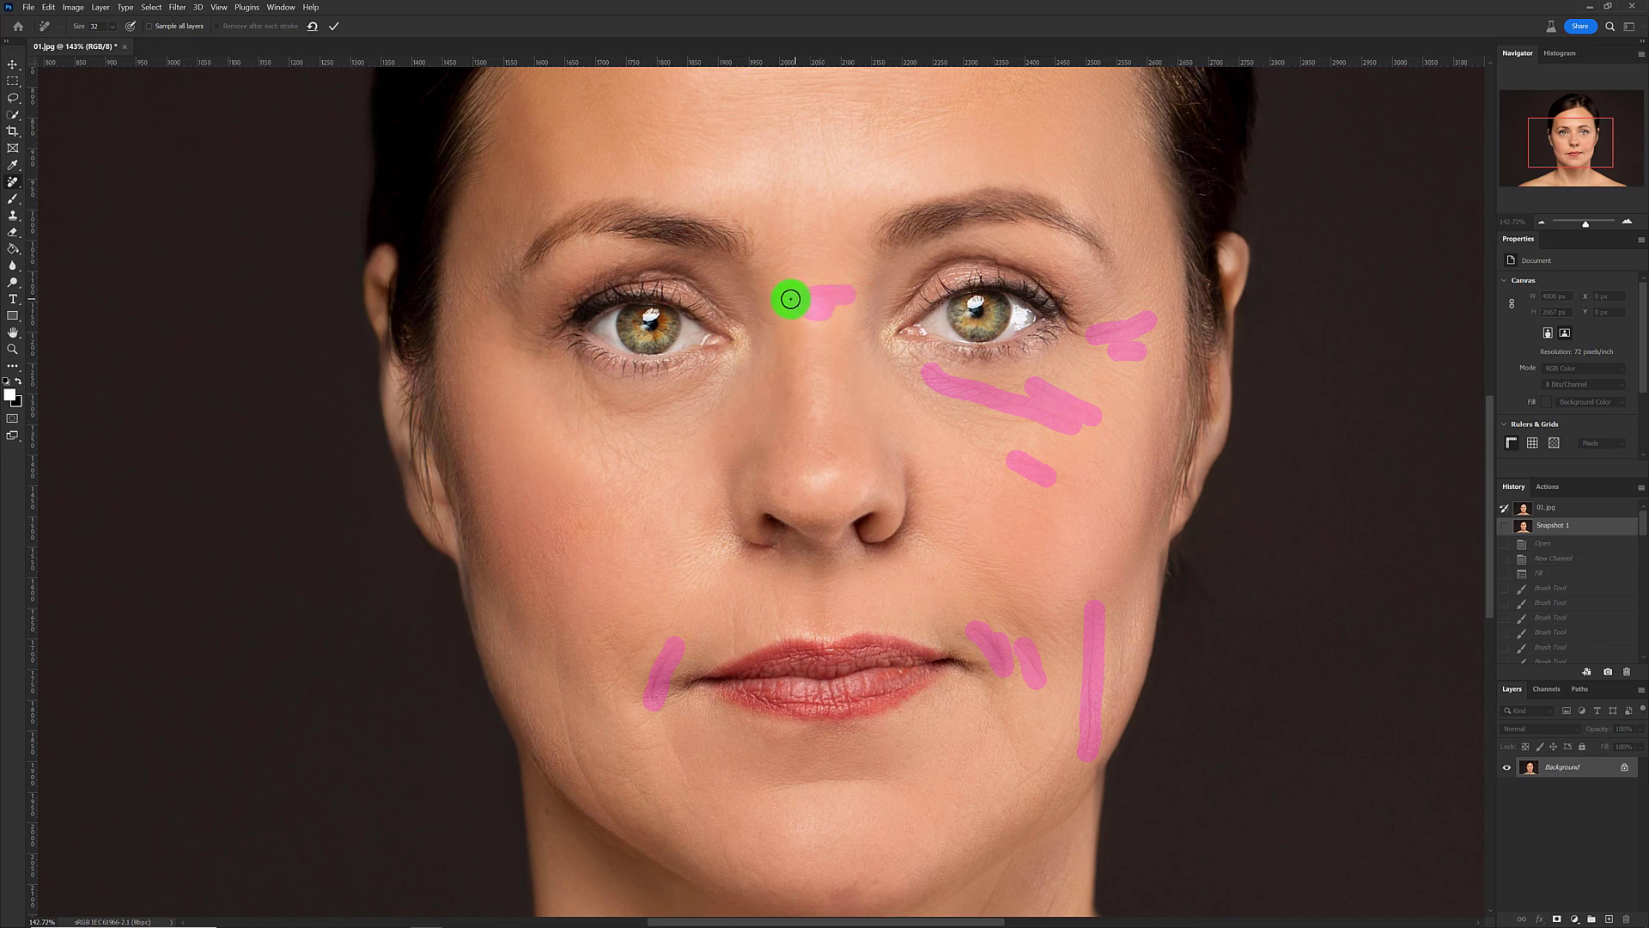
left_click_drag(622, 410, 662, 404)
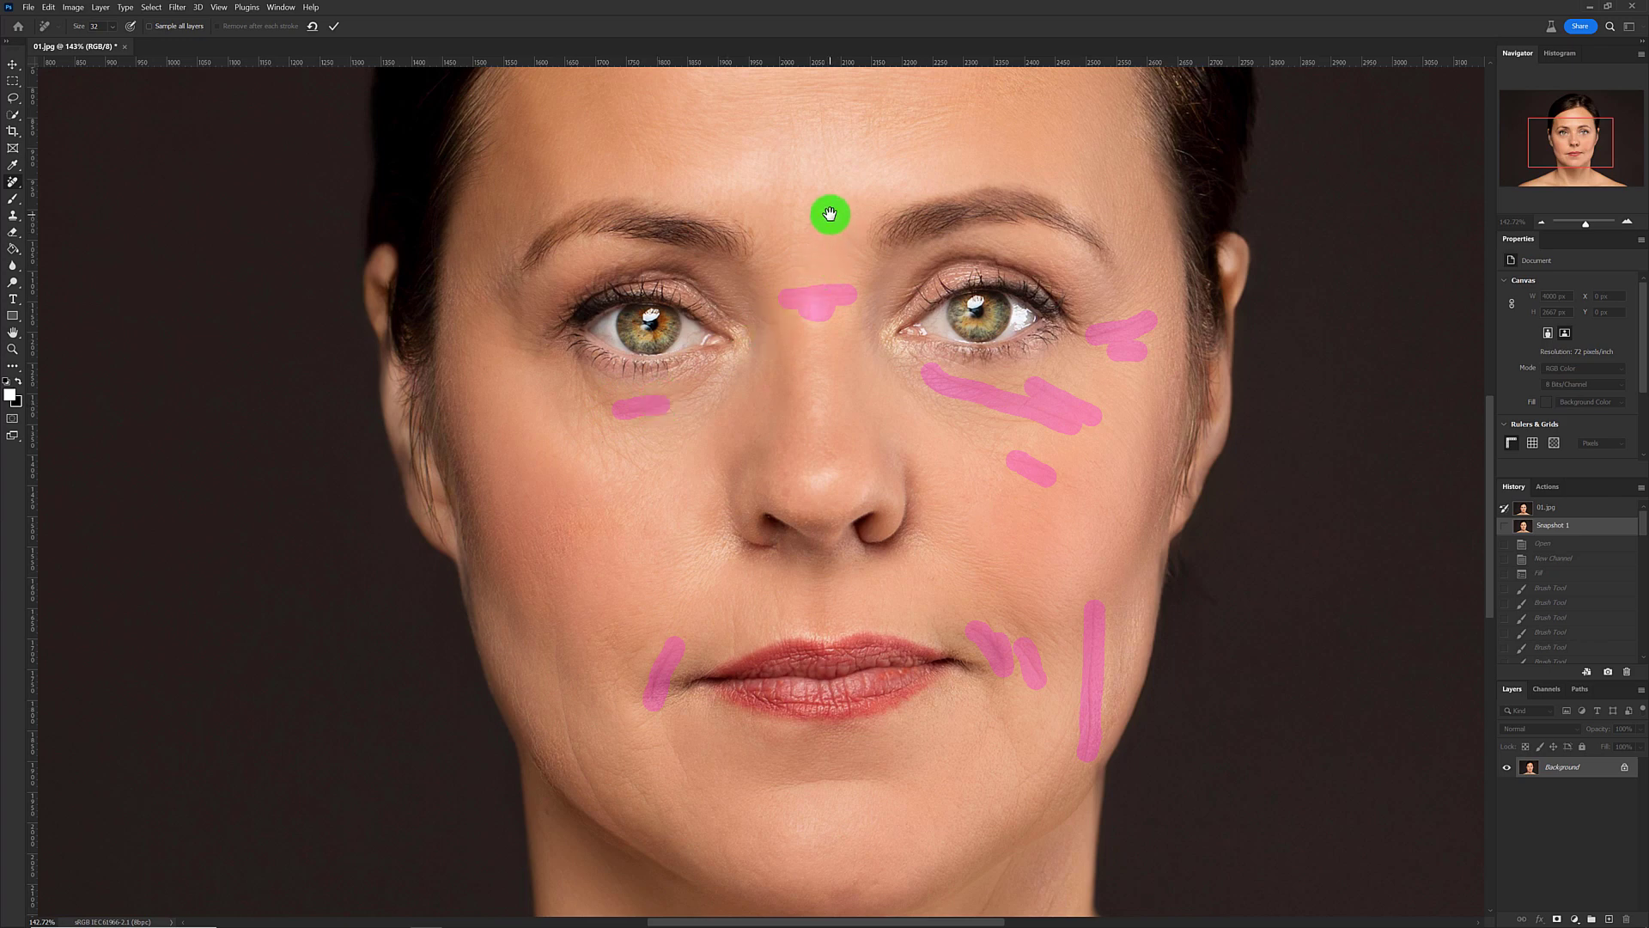
Mark the two forehead wrinkles and the vertical frown line between the brows
left_click_drag(828, 213, 836, 389)
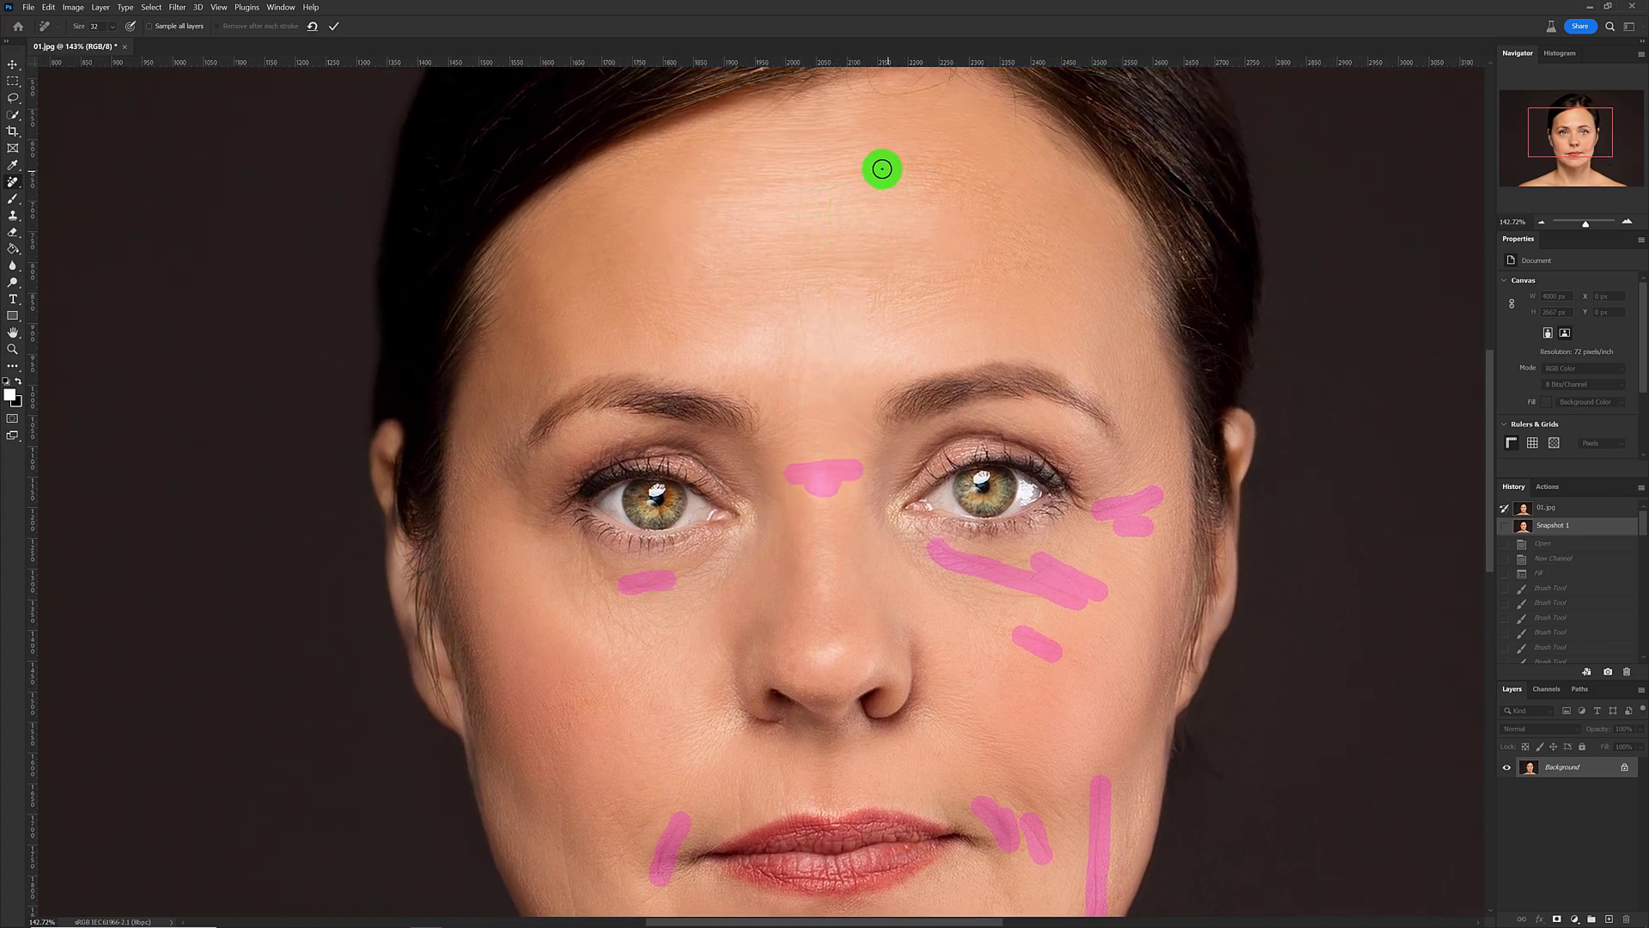
mouse_move(884, 166)
left_mouse_down()
mouse_move(754, 175)
mouse_move(806, 206)
mouse_move(755, 204)
left_mouse_up()
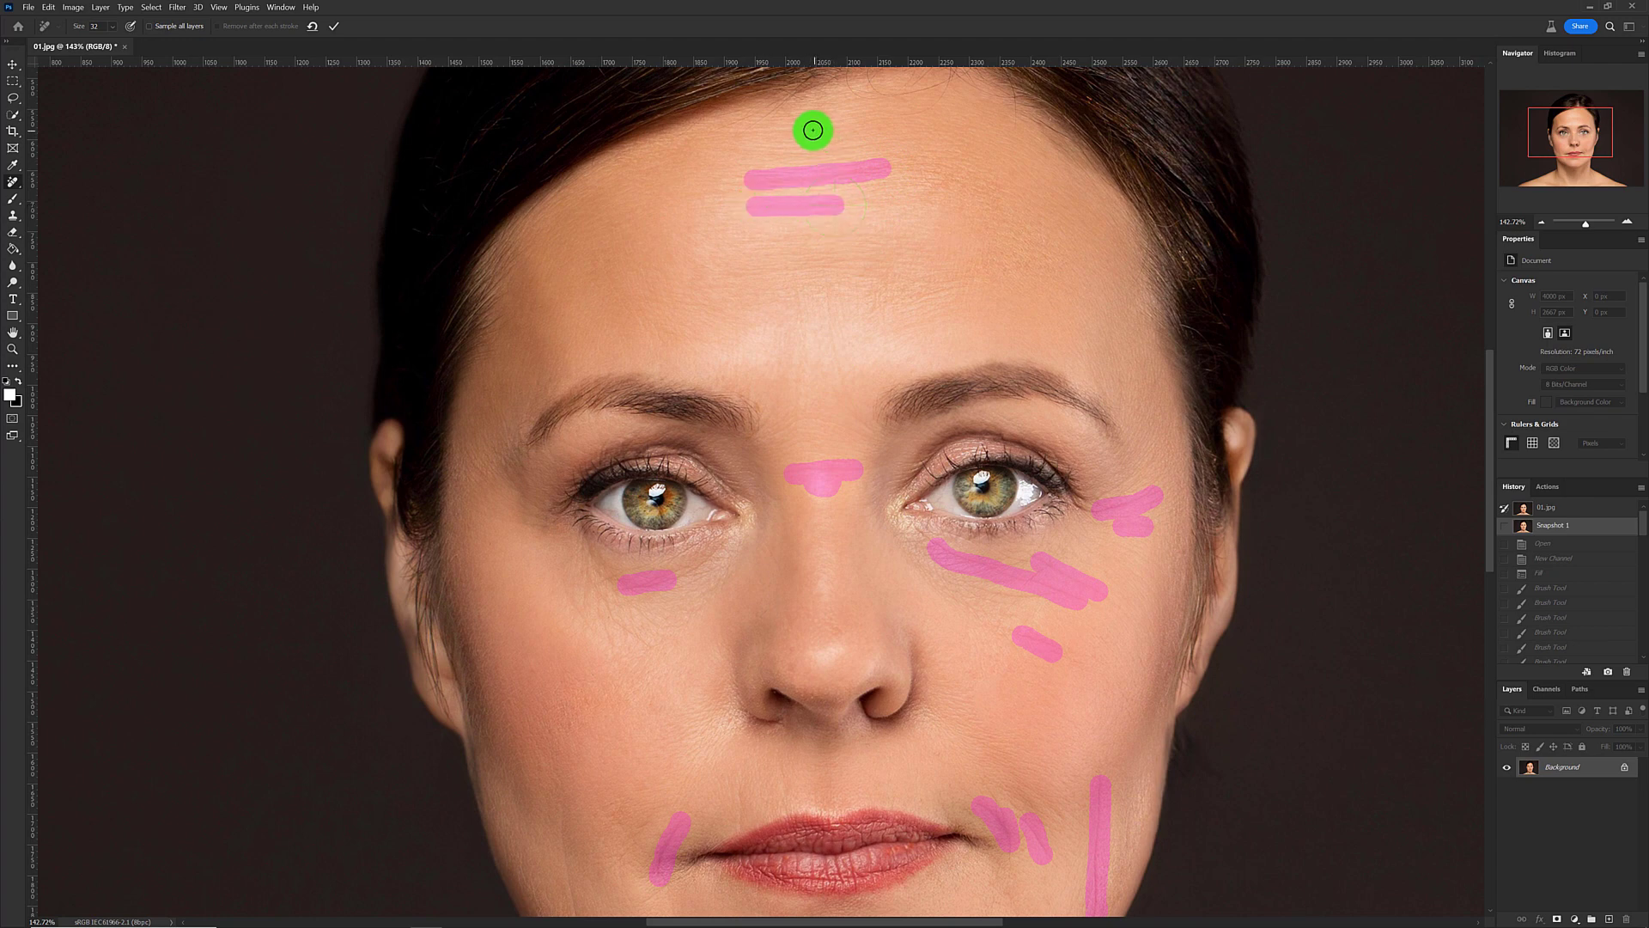
mouse_move(816, 132)
left_mouse_down()
mouse_move(747, 132)
mouse_move(738, 155)
left_mouse_up()
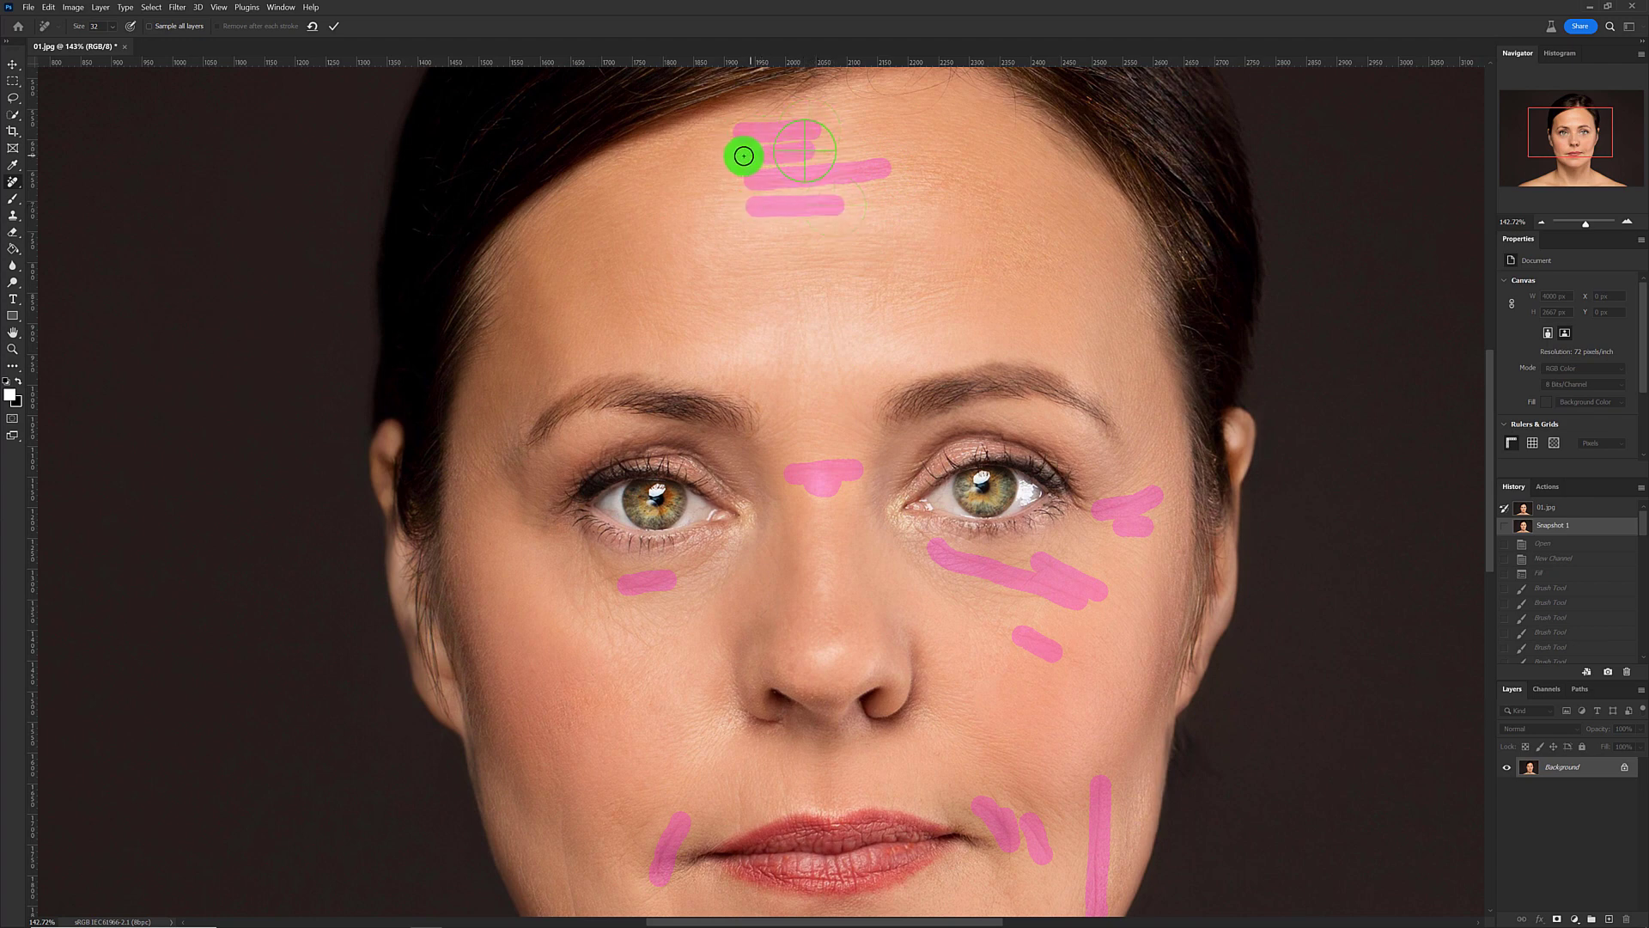
left_click_drag(835, 369, 824, 311)
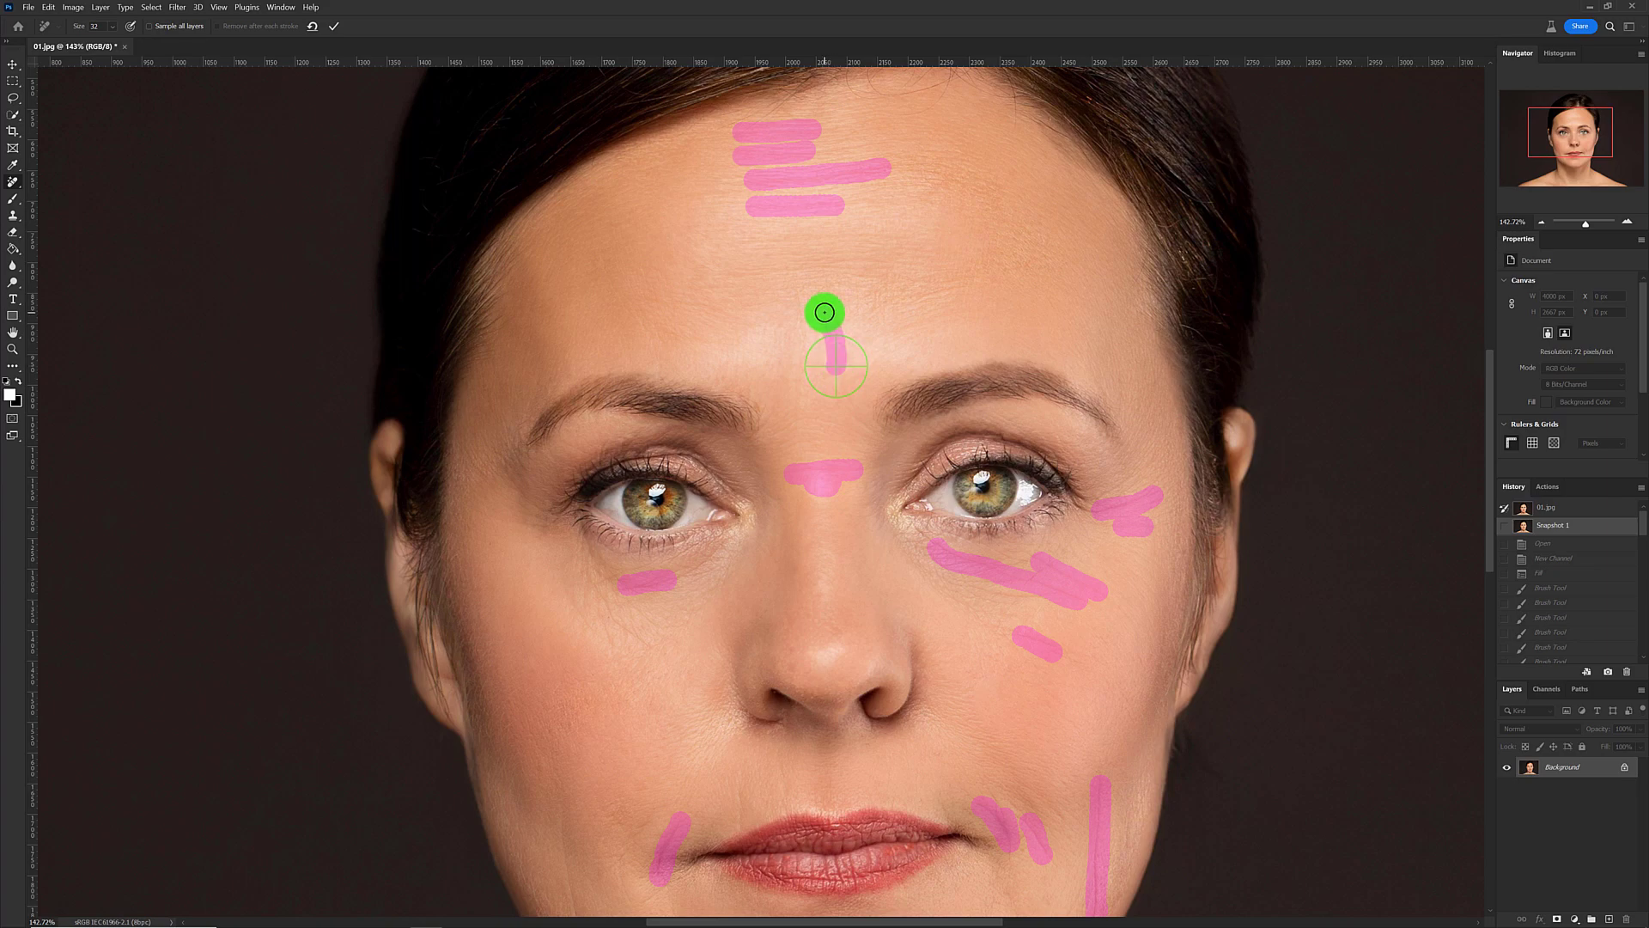
Mark a second left mouth crease, the long left-cheek line and the line below the left eye
left_click_drag(869, 512, 858, 354)
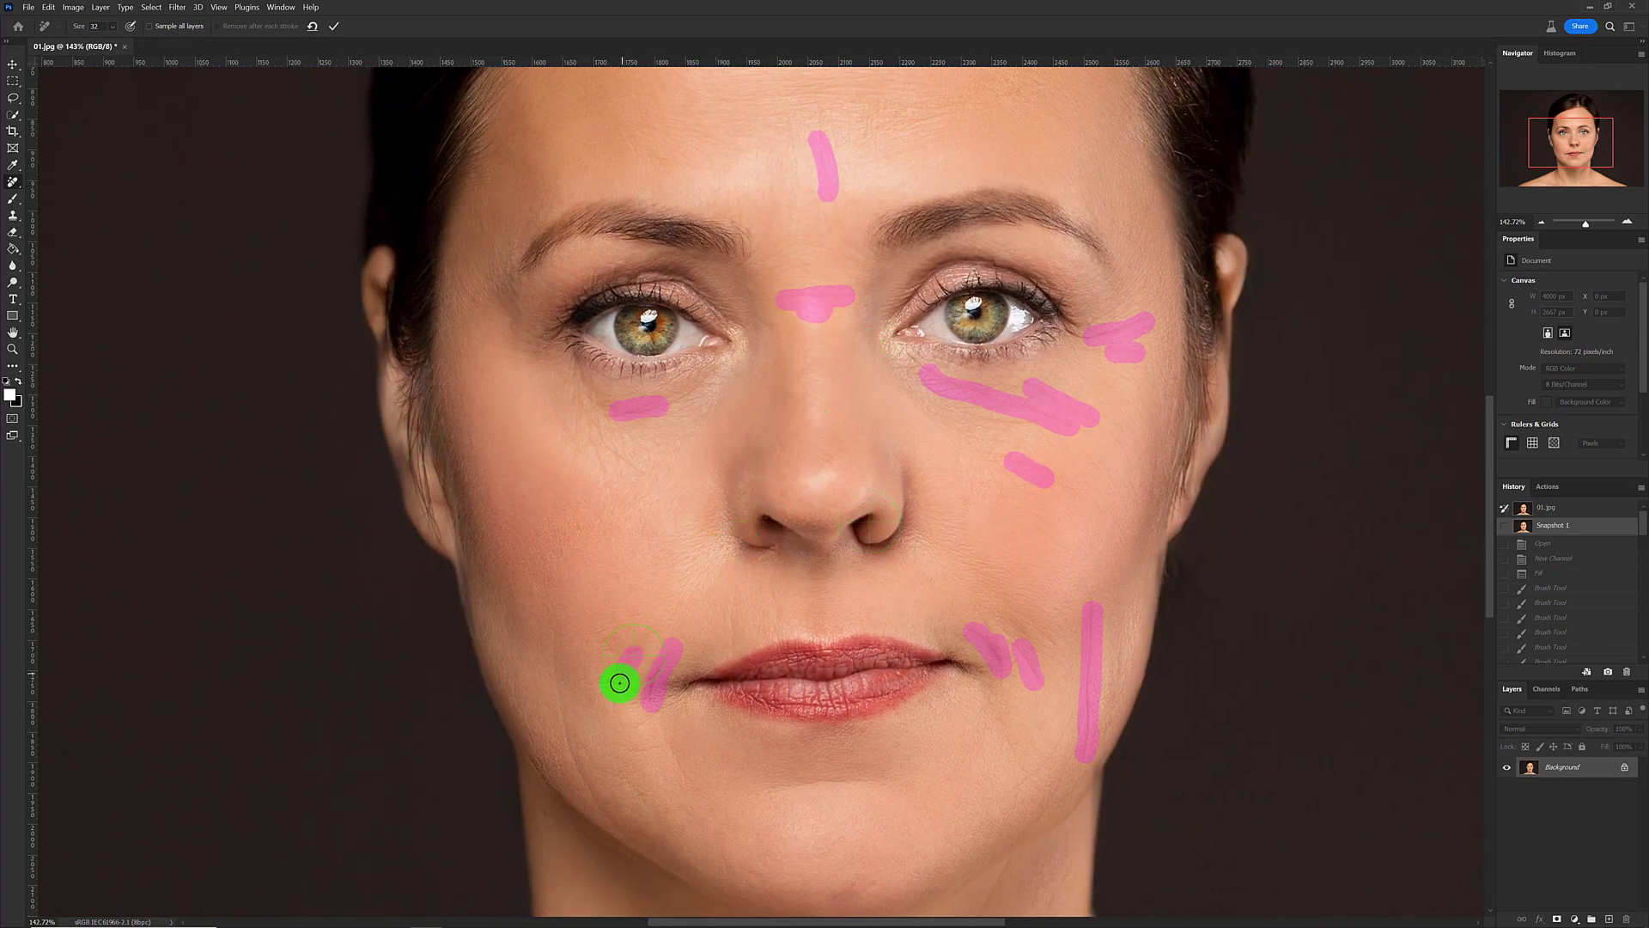
left_click_drag(614, 655, 599, 643)
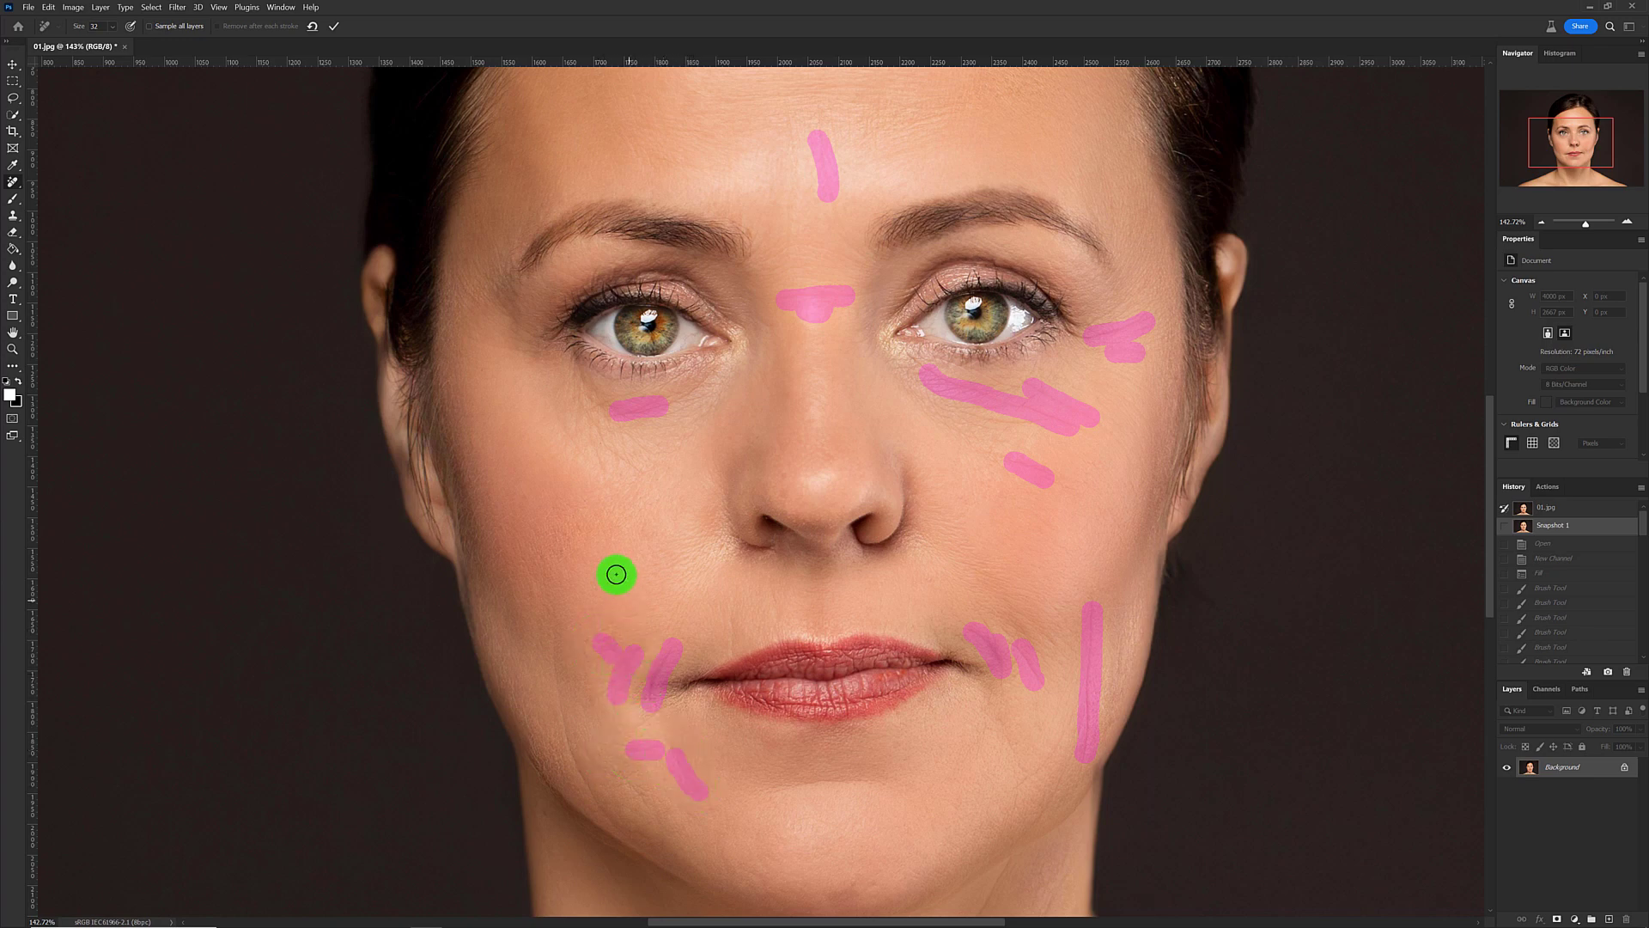
left_click_drag(633, 544, 703, 460)
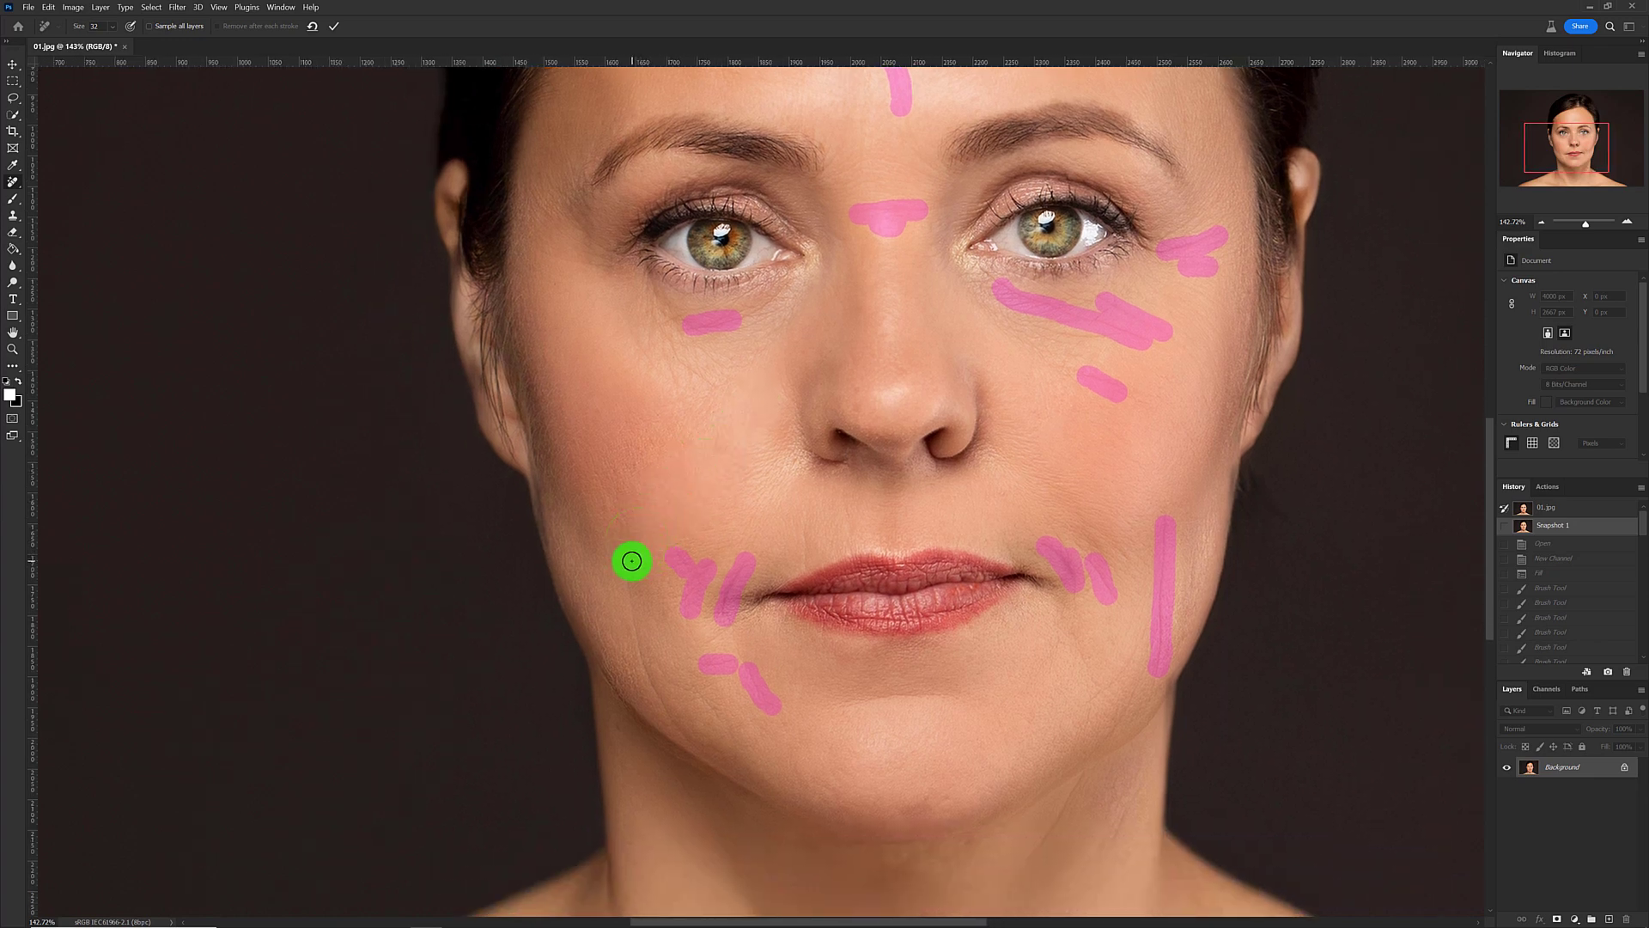
mouse_move(631, 556)
left_mouse_down()
mouse_move(651, 687)
mouse_move(687, 734)
left_mouse_up()
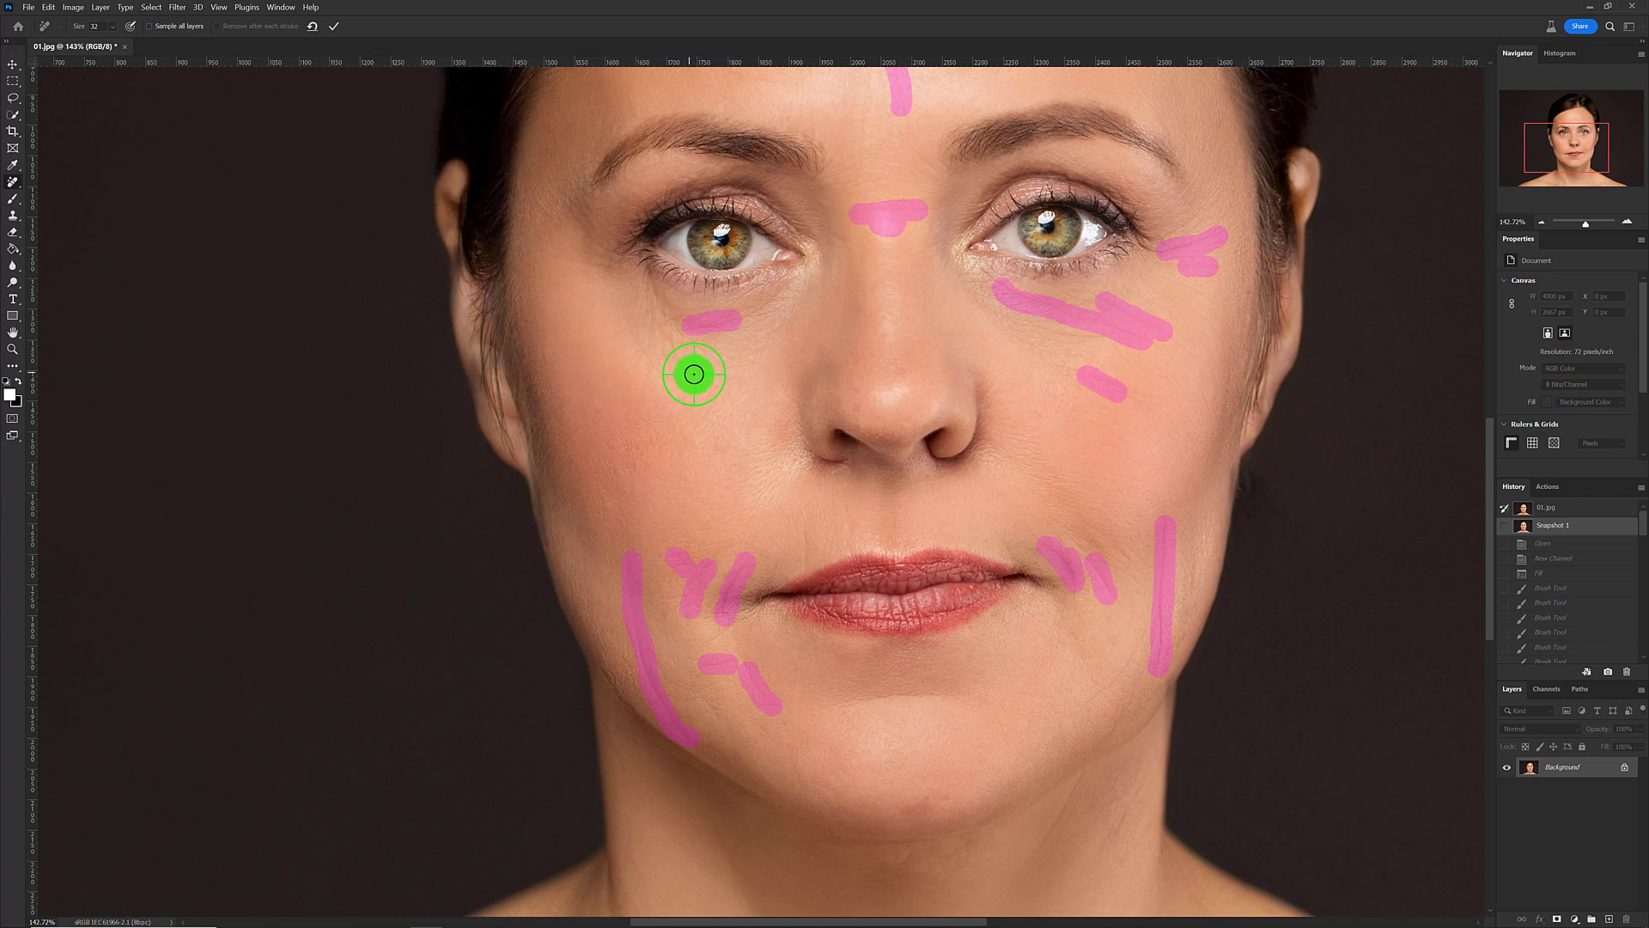
left_click_drag(689, 373, 718, 393)
Mark the right jaw line, the chin crease and three small spots on the nose
left_click_drag(940, 390, 825, 504)
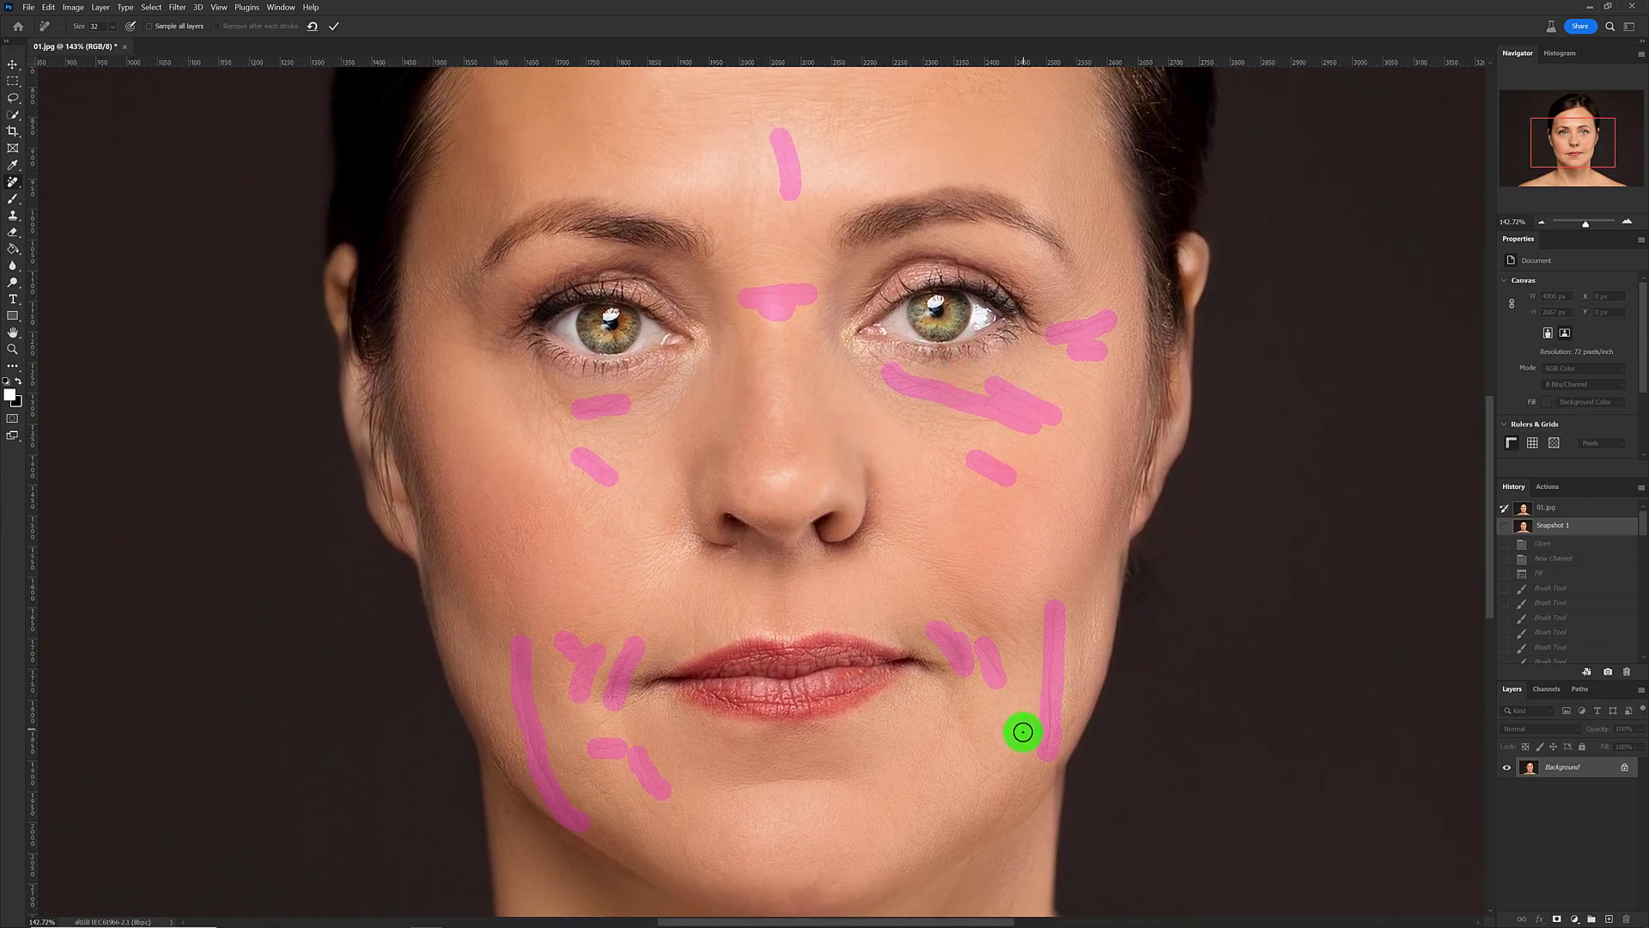
left_click_drag(1024, 729, 997, 766)
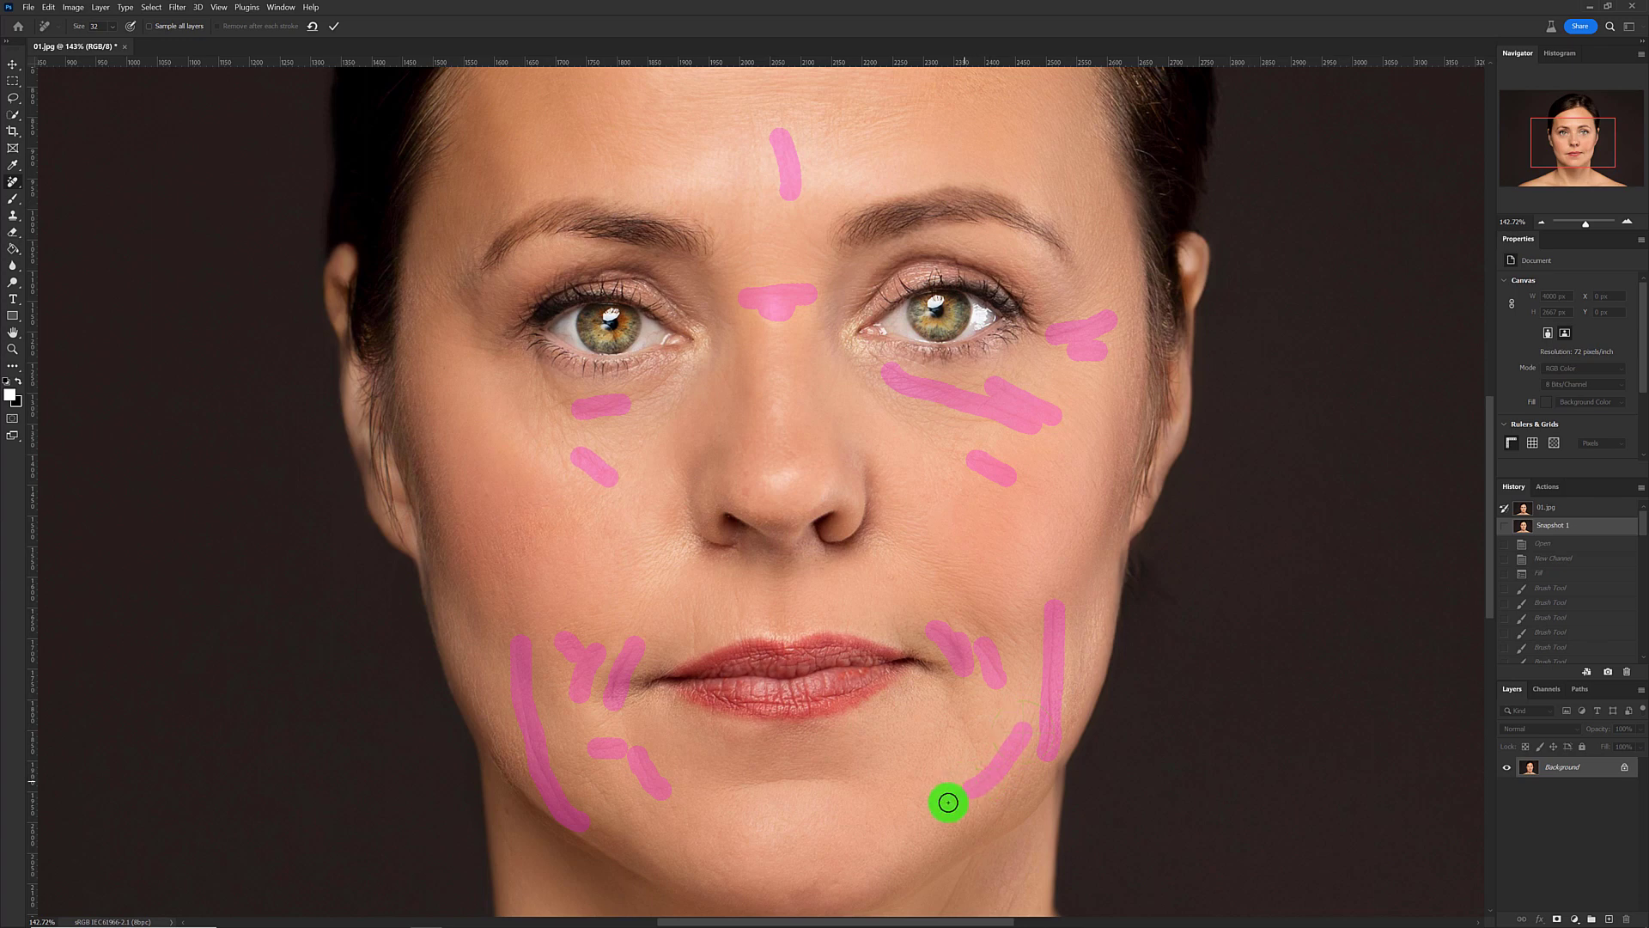
left_click_drag(841, 883, 839, 882)
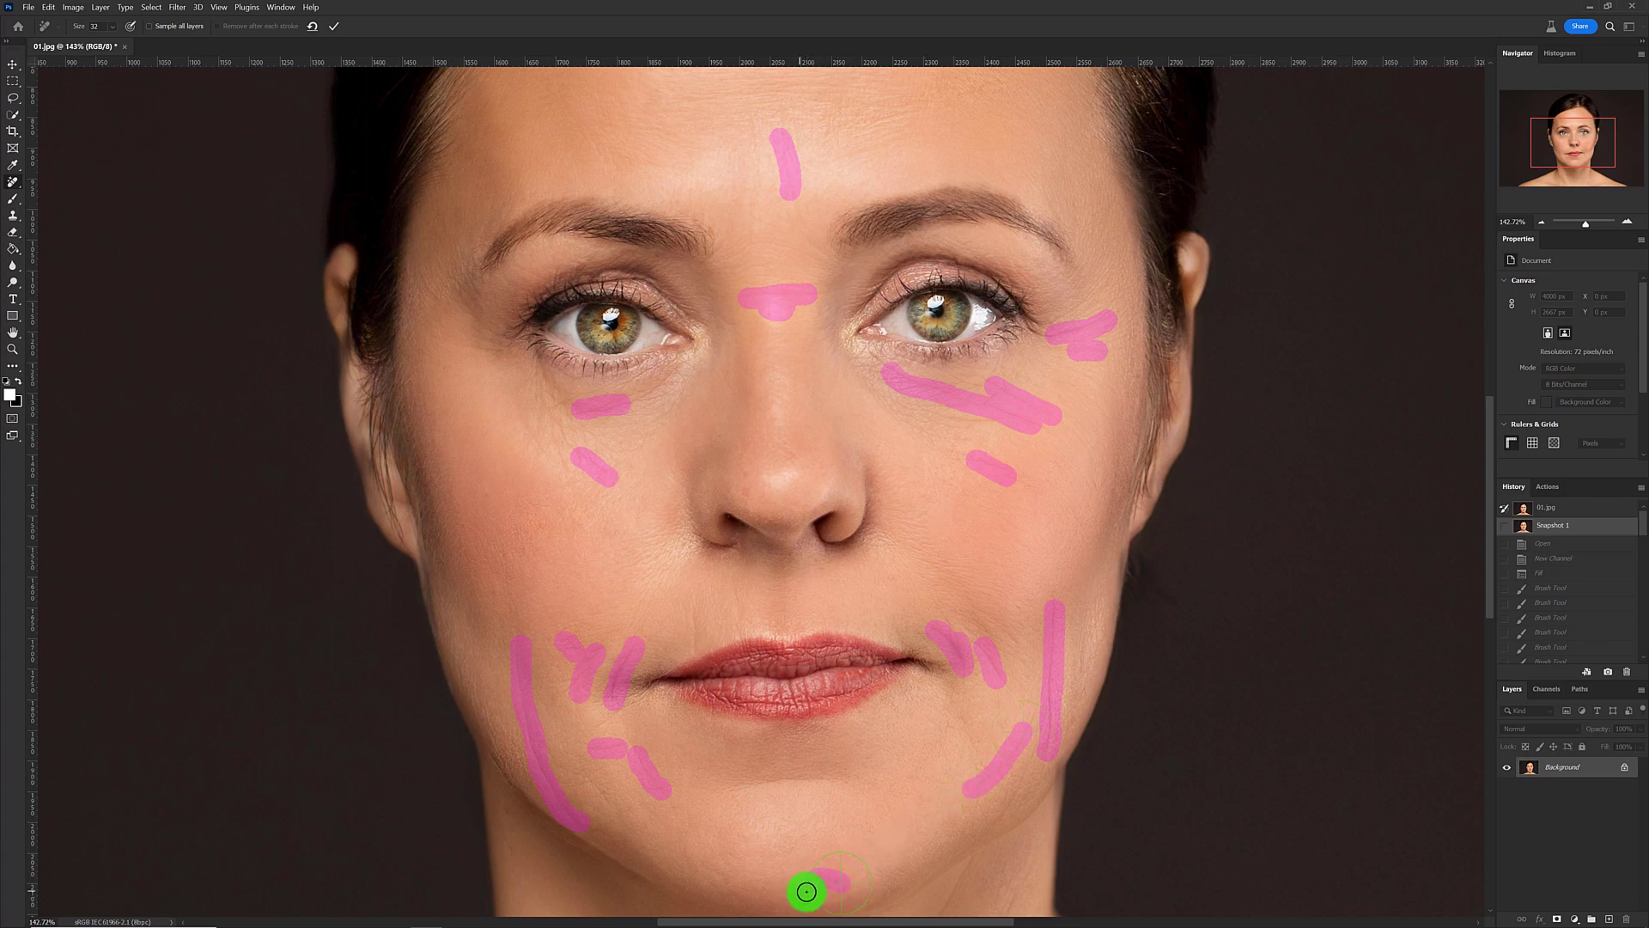
left_click(789, 454)
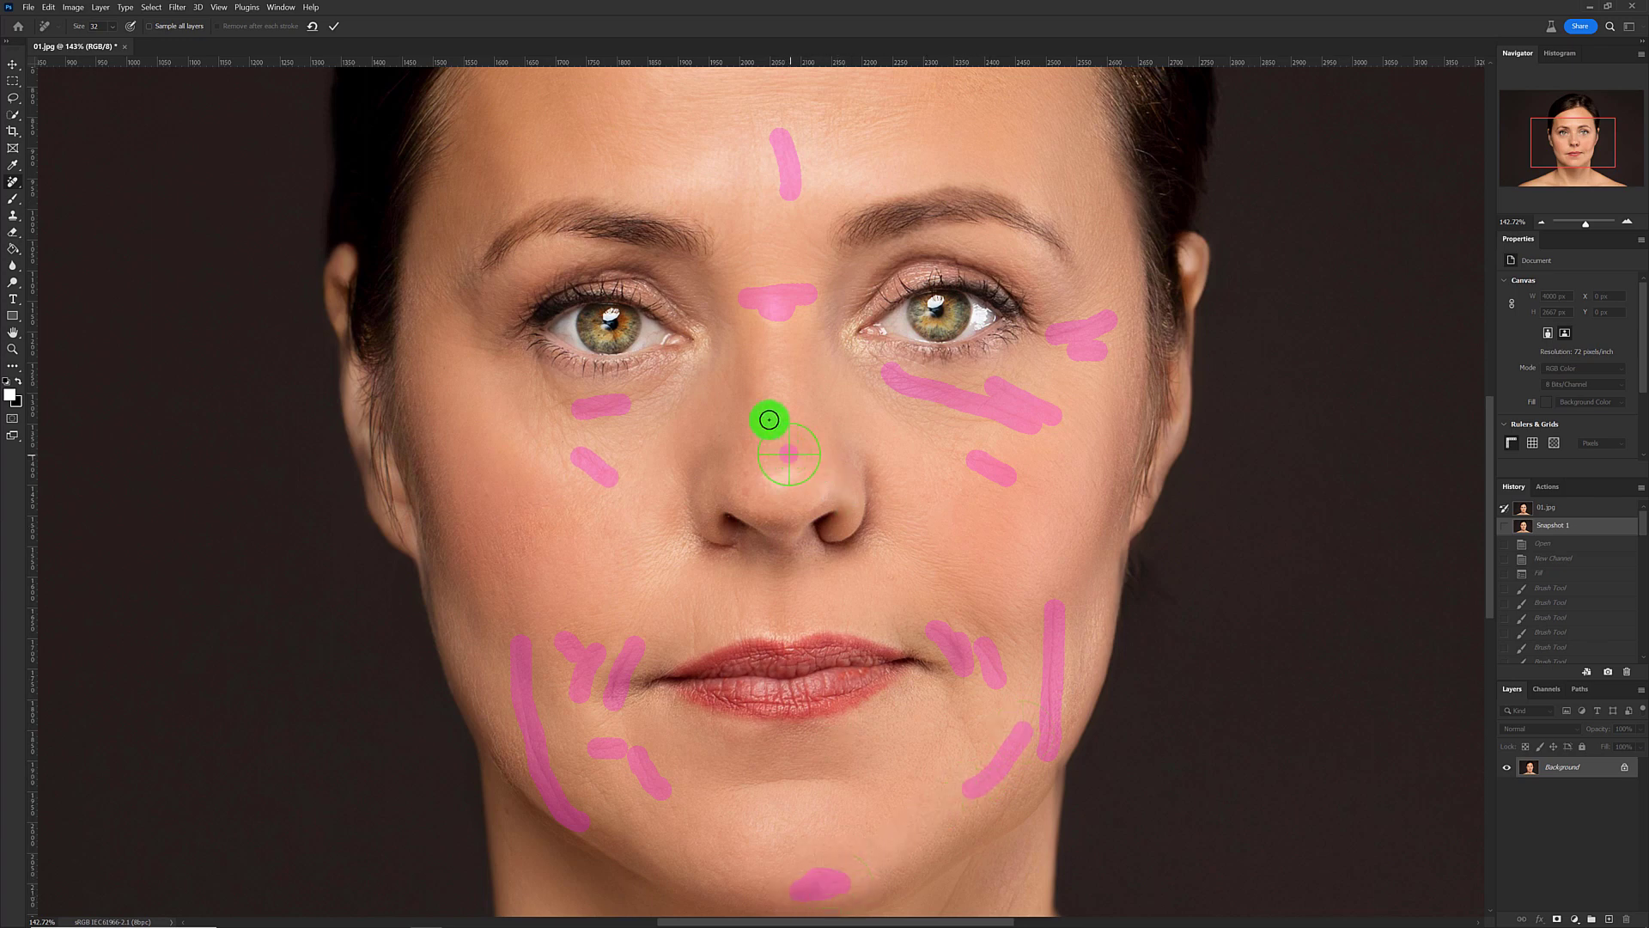
left_click(742, 395)
left_click(743, 489)
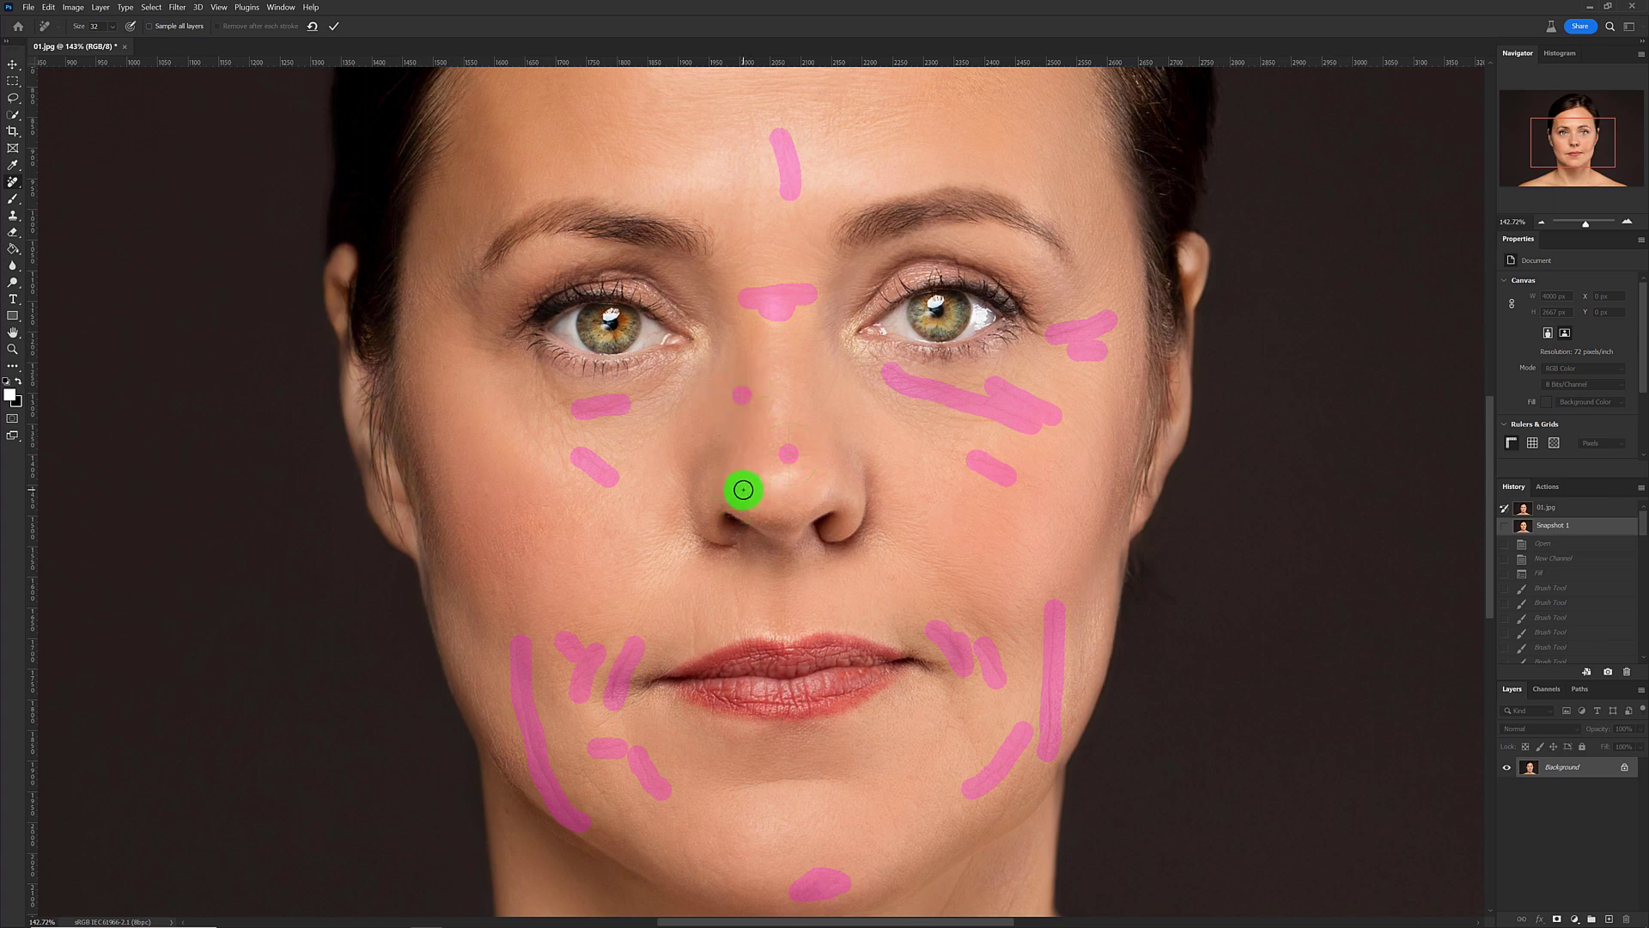
Apply the wrinkle removal, save Snapshot 2, and compare it with 01.jpg and Snapshot 1
left_click(335, 28)
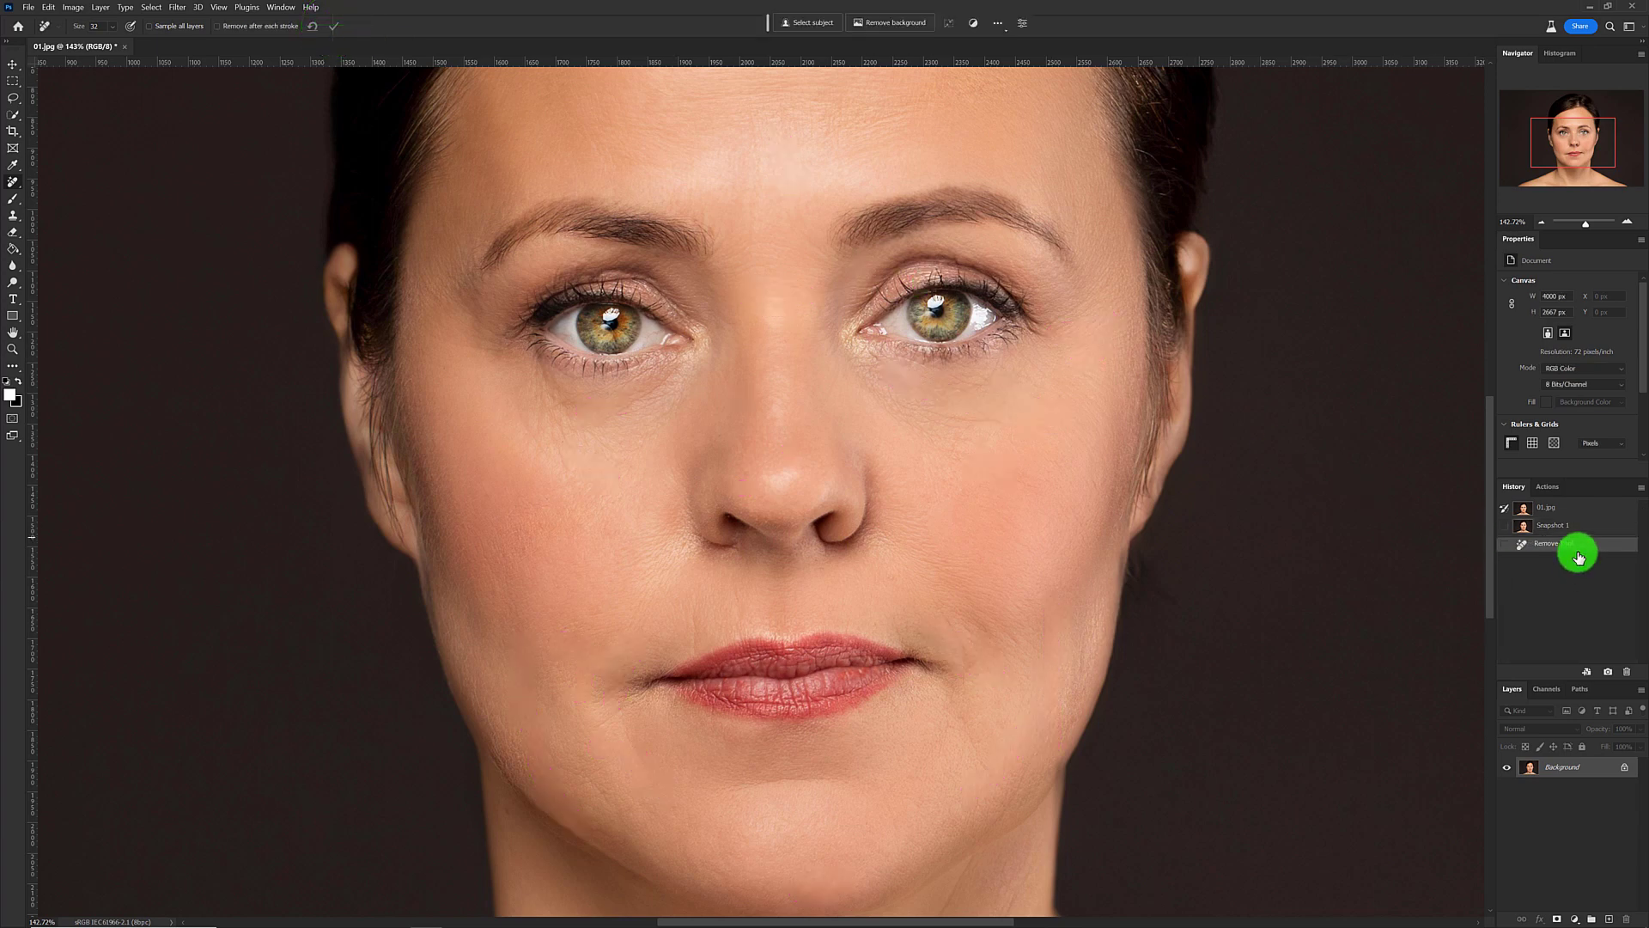
left_click(1608, 673)
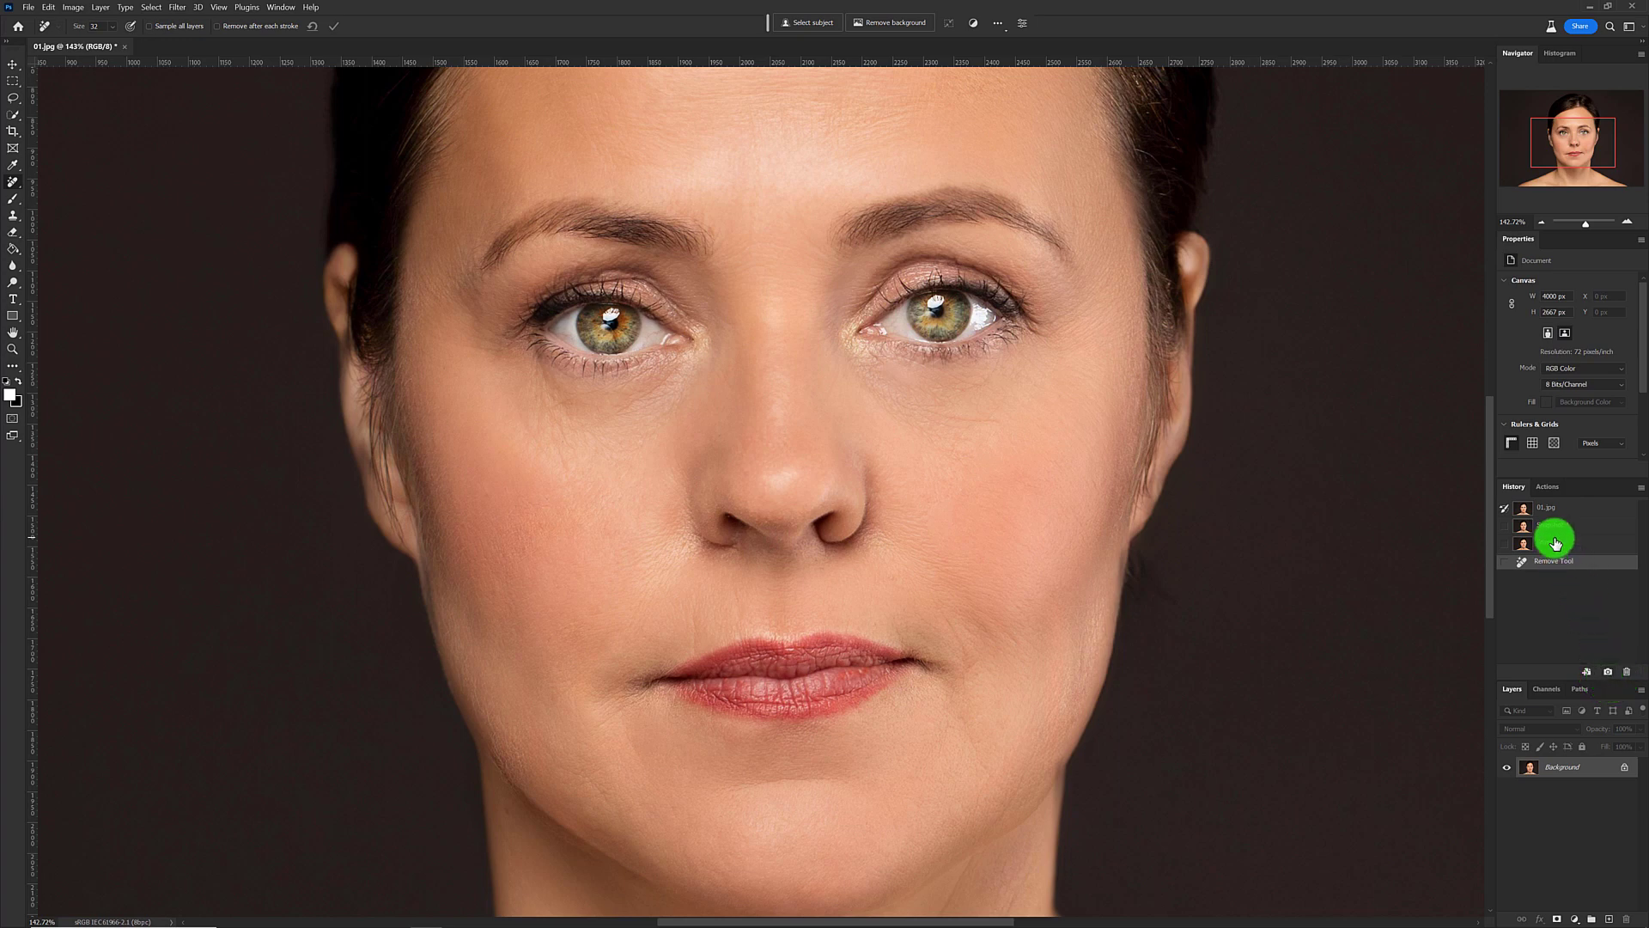
left_click(1536, 509)
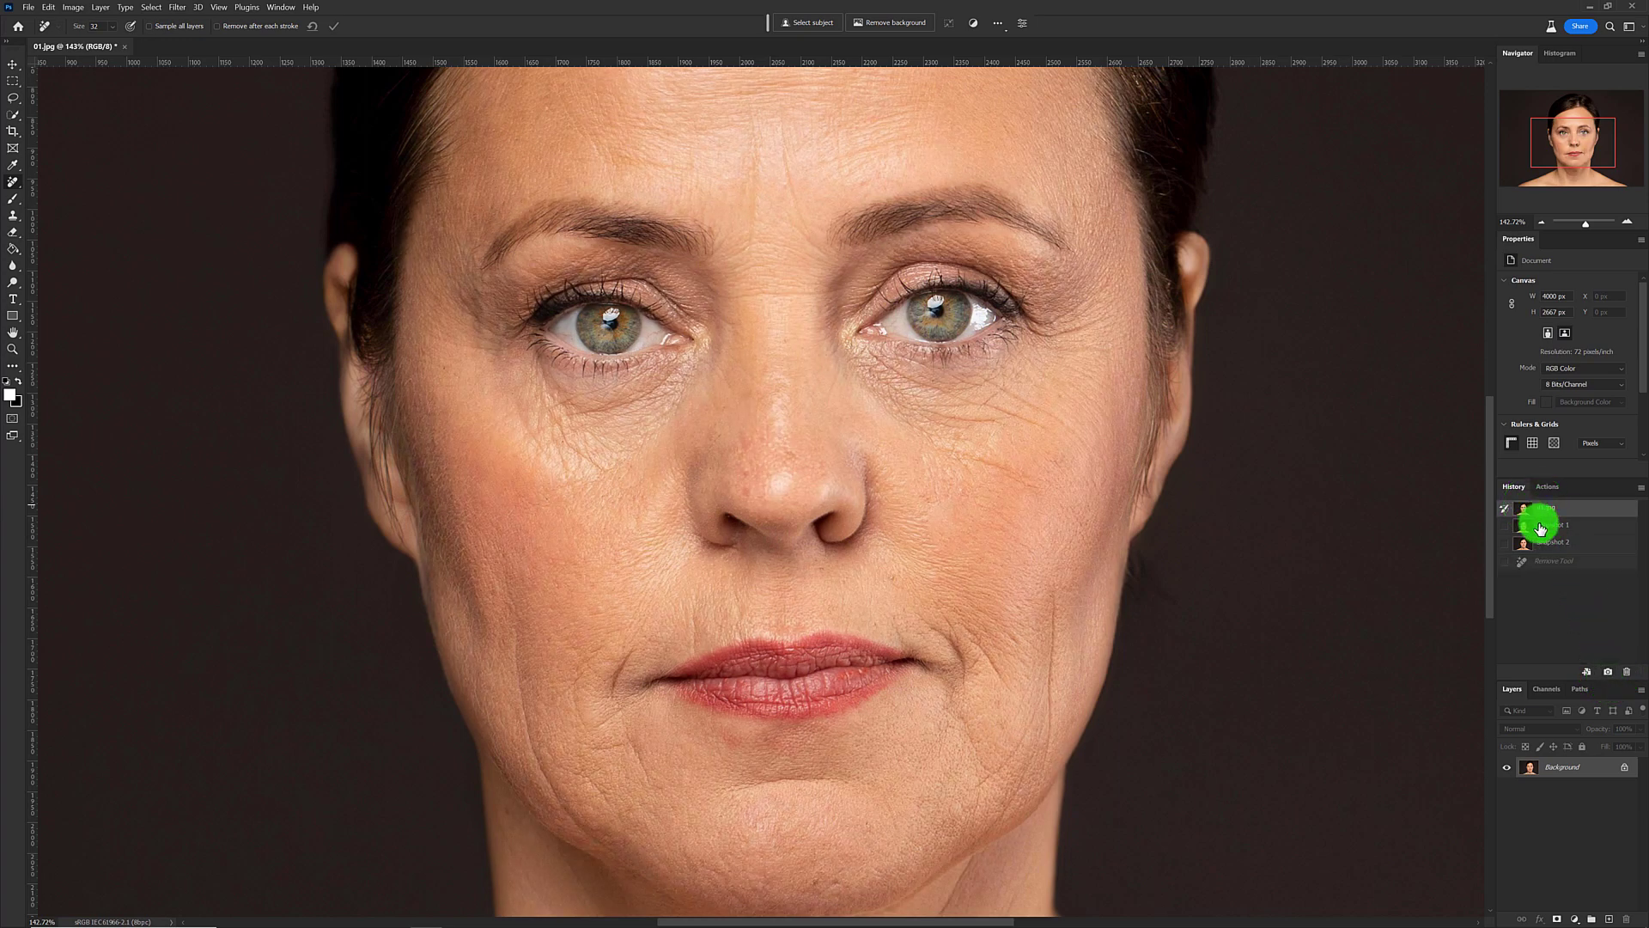
left_click(1540, 525)
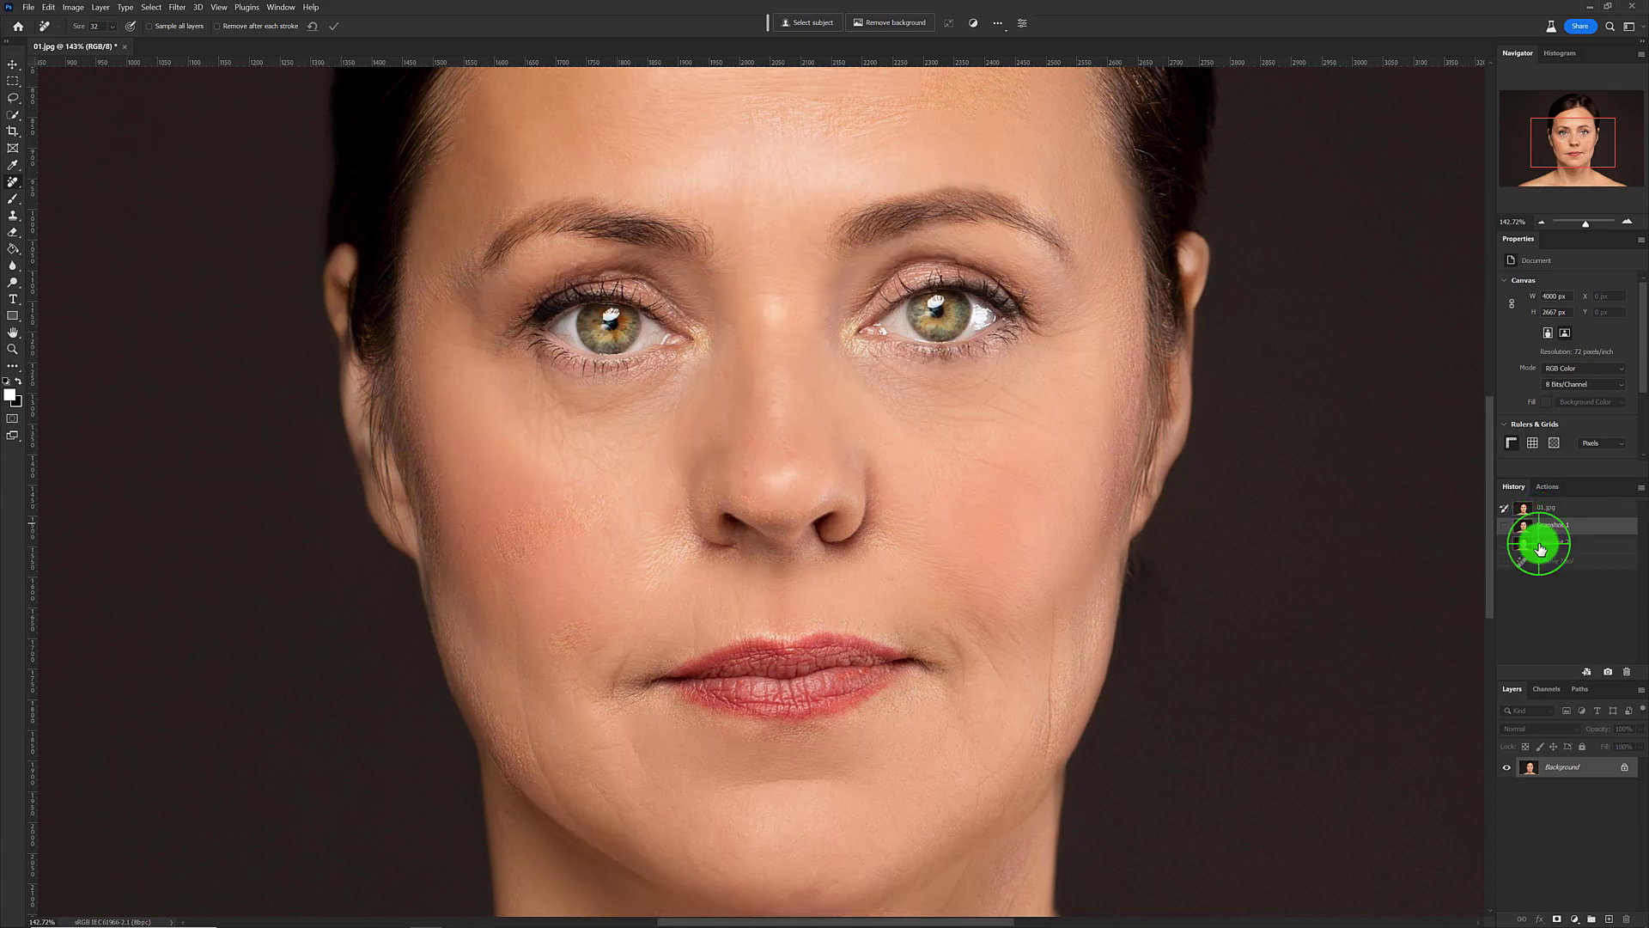
left_click(1540, 542)
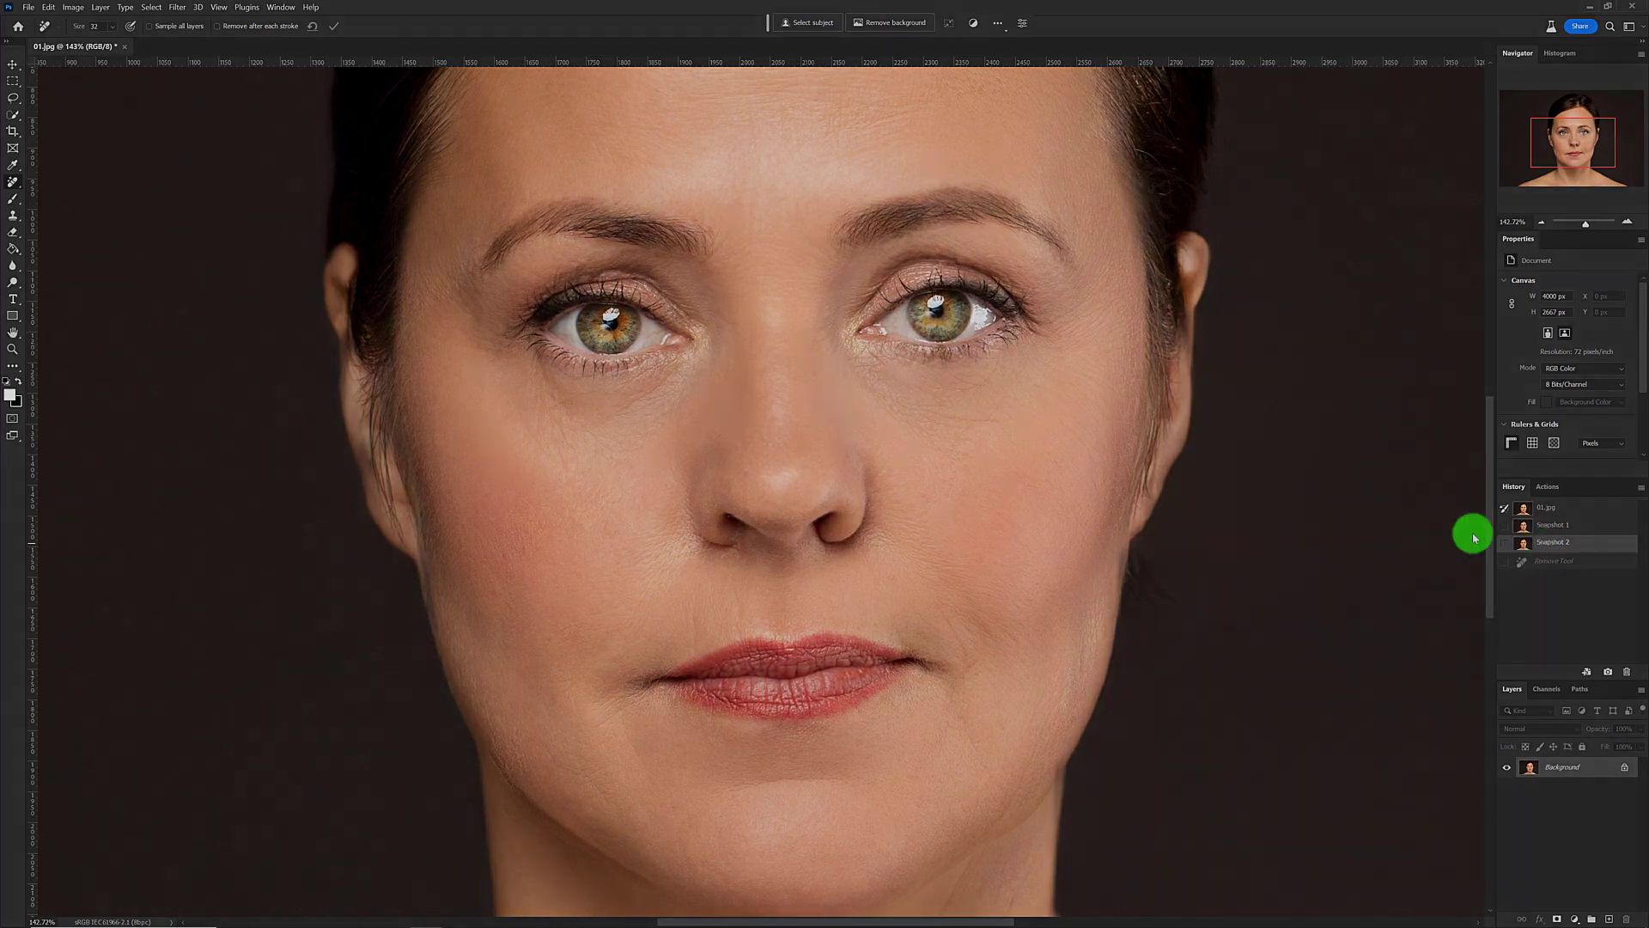